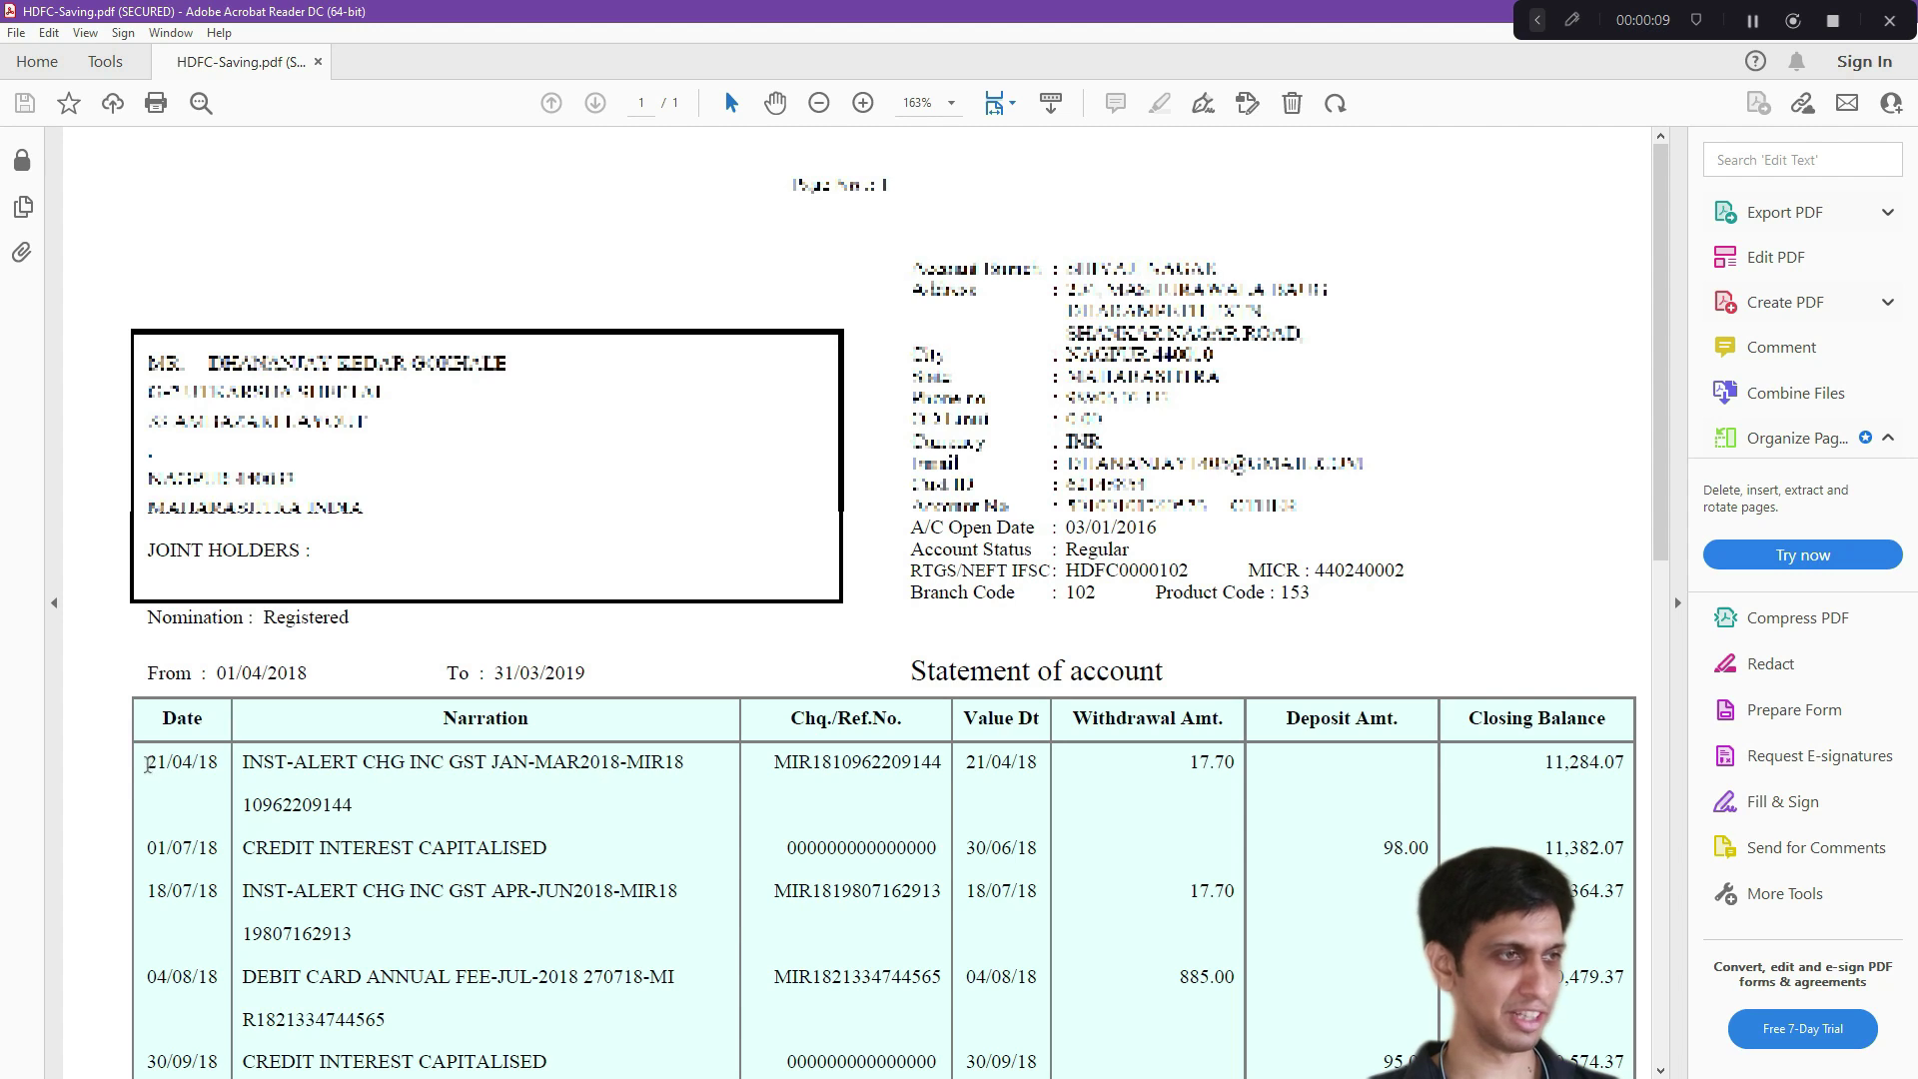
Step: Highlight the first transaction rows of the HDFC statement in Acrobat, then clear the selection
left_click_drag(148, 762, 282, 855)
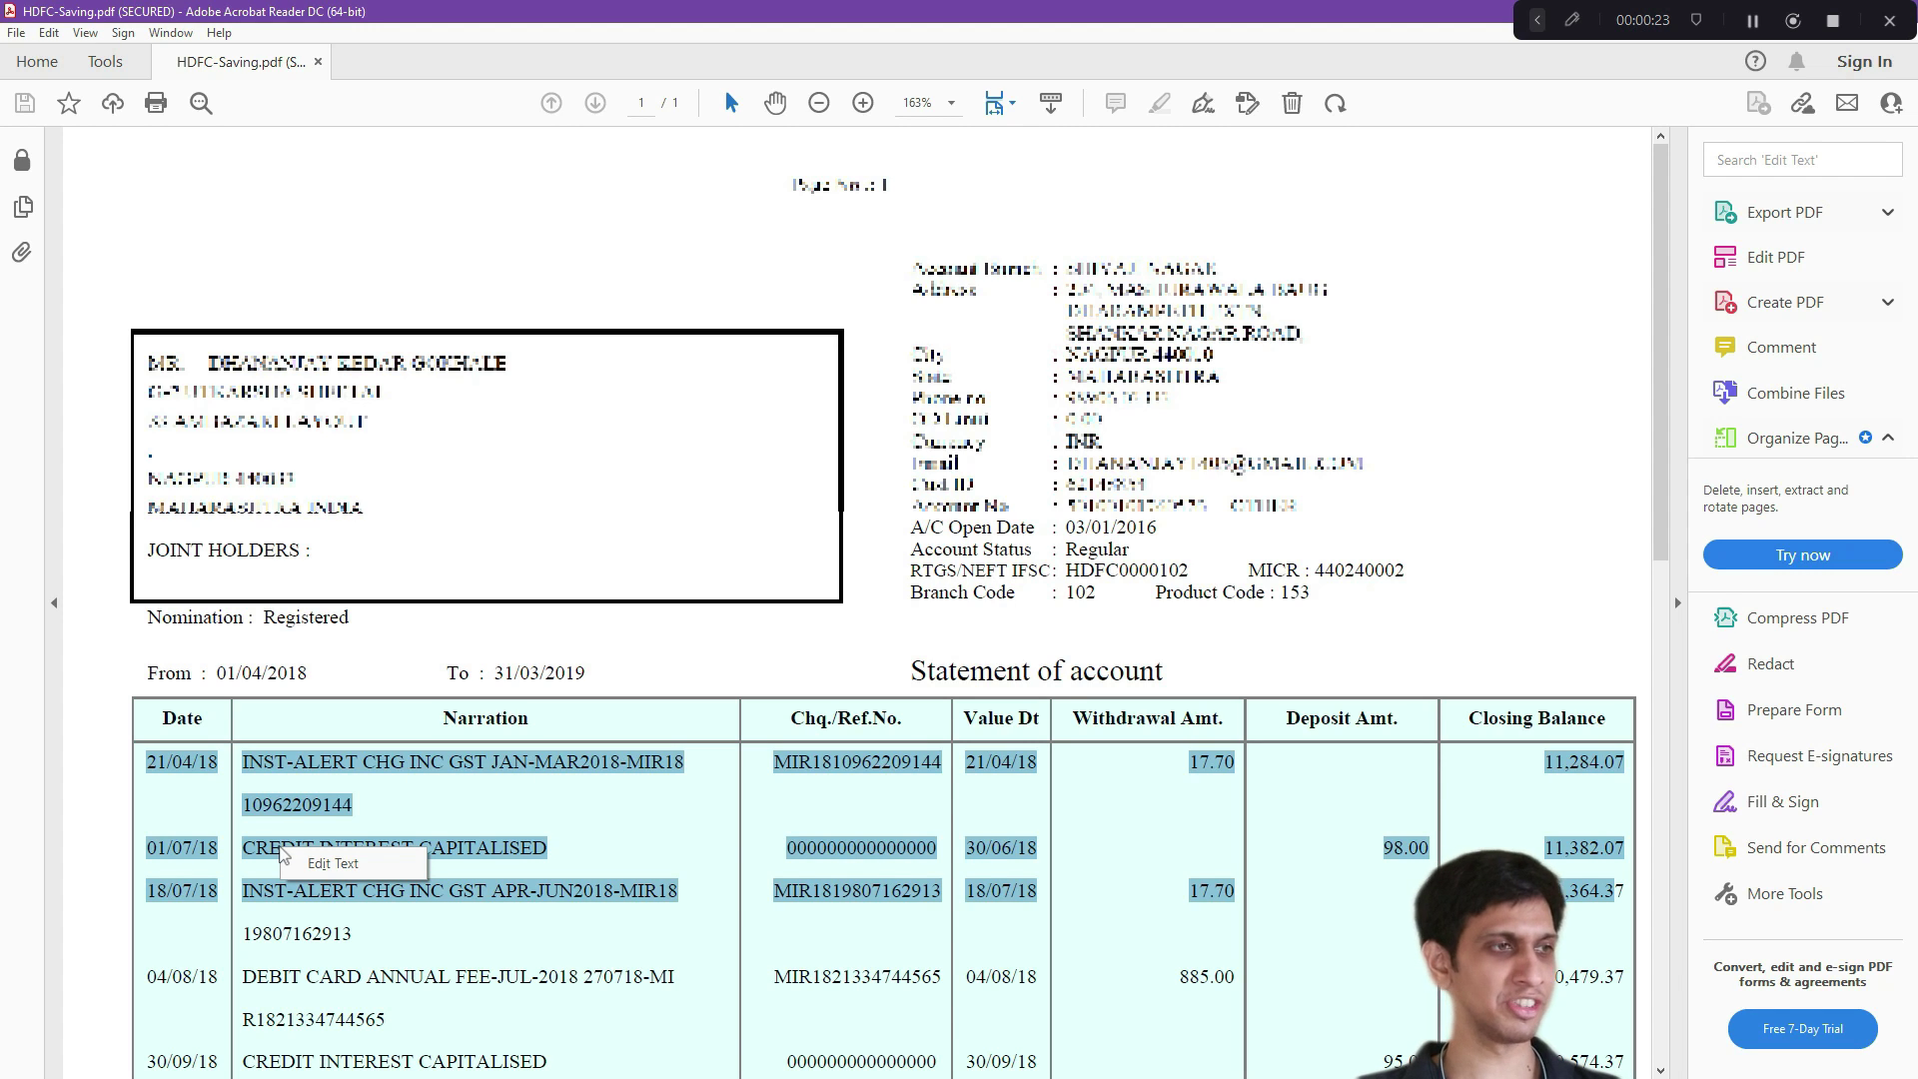
left_click(297, 812)
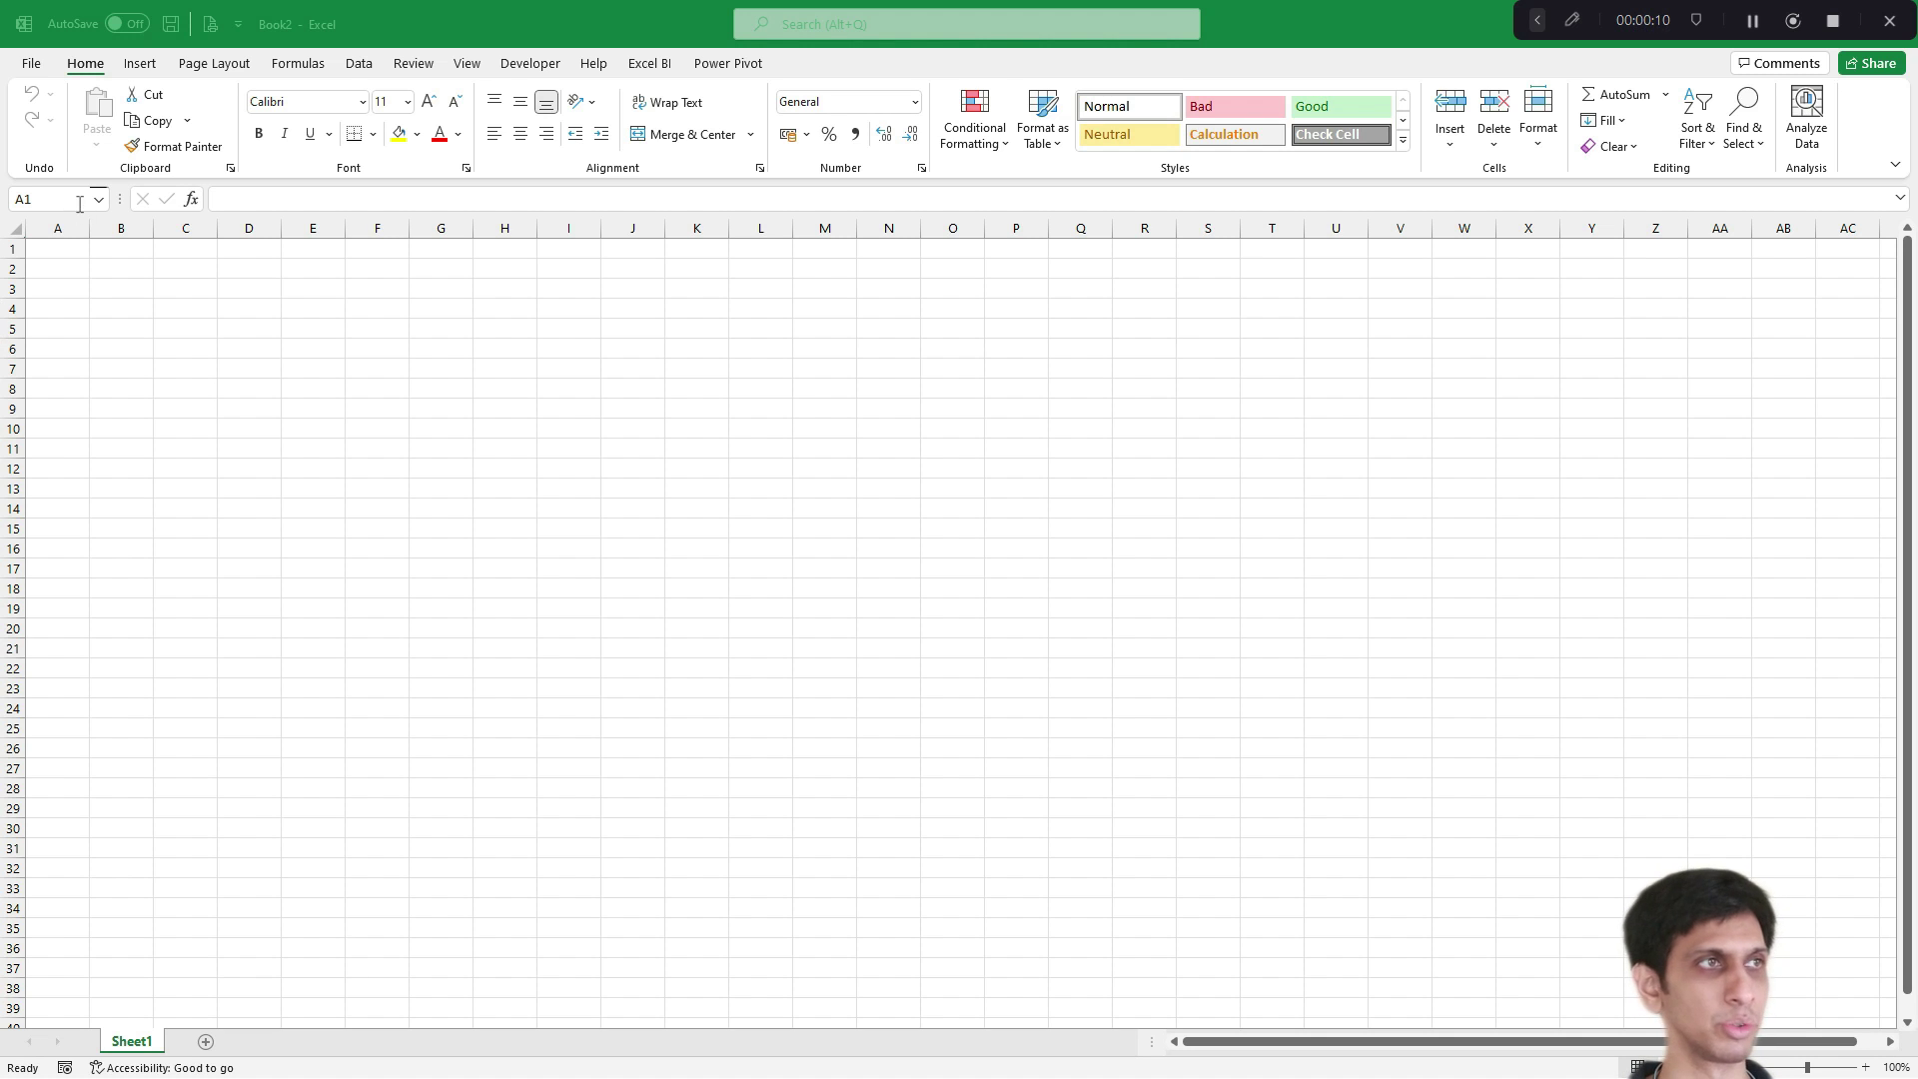
Step: Start a From PDF import from Excel's Data > Get Data > From File menu
left_click(365, 68)
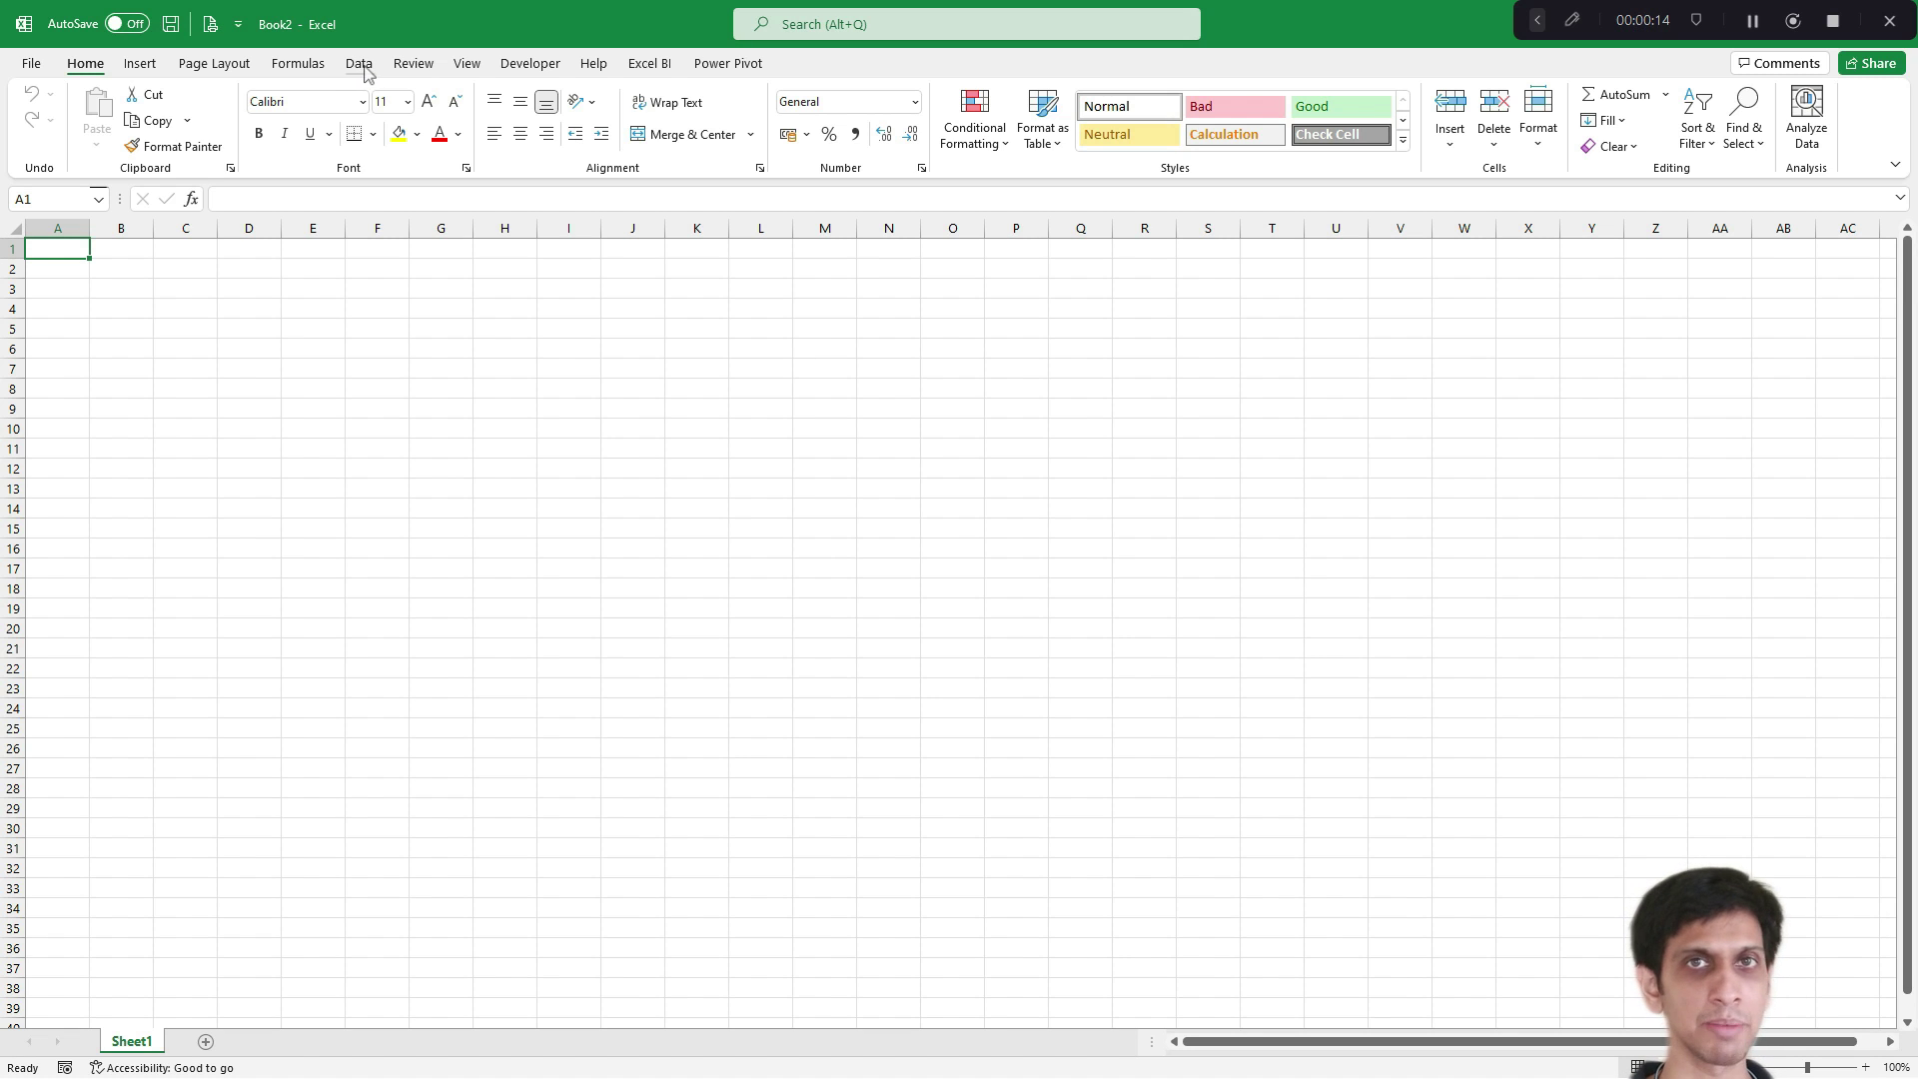
left_click(359, 65)
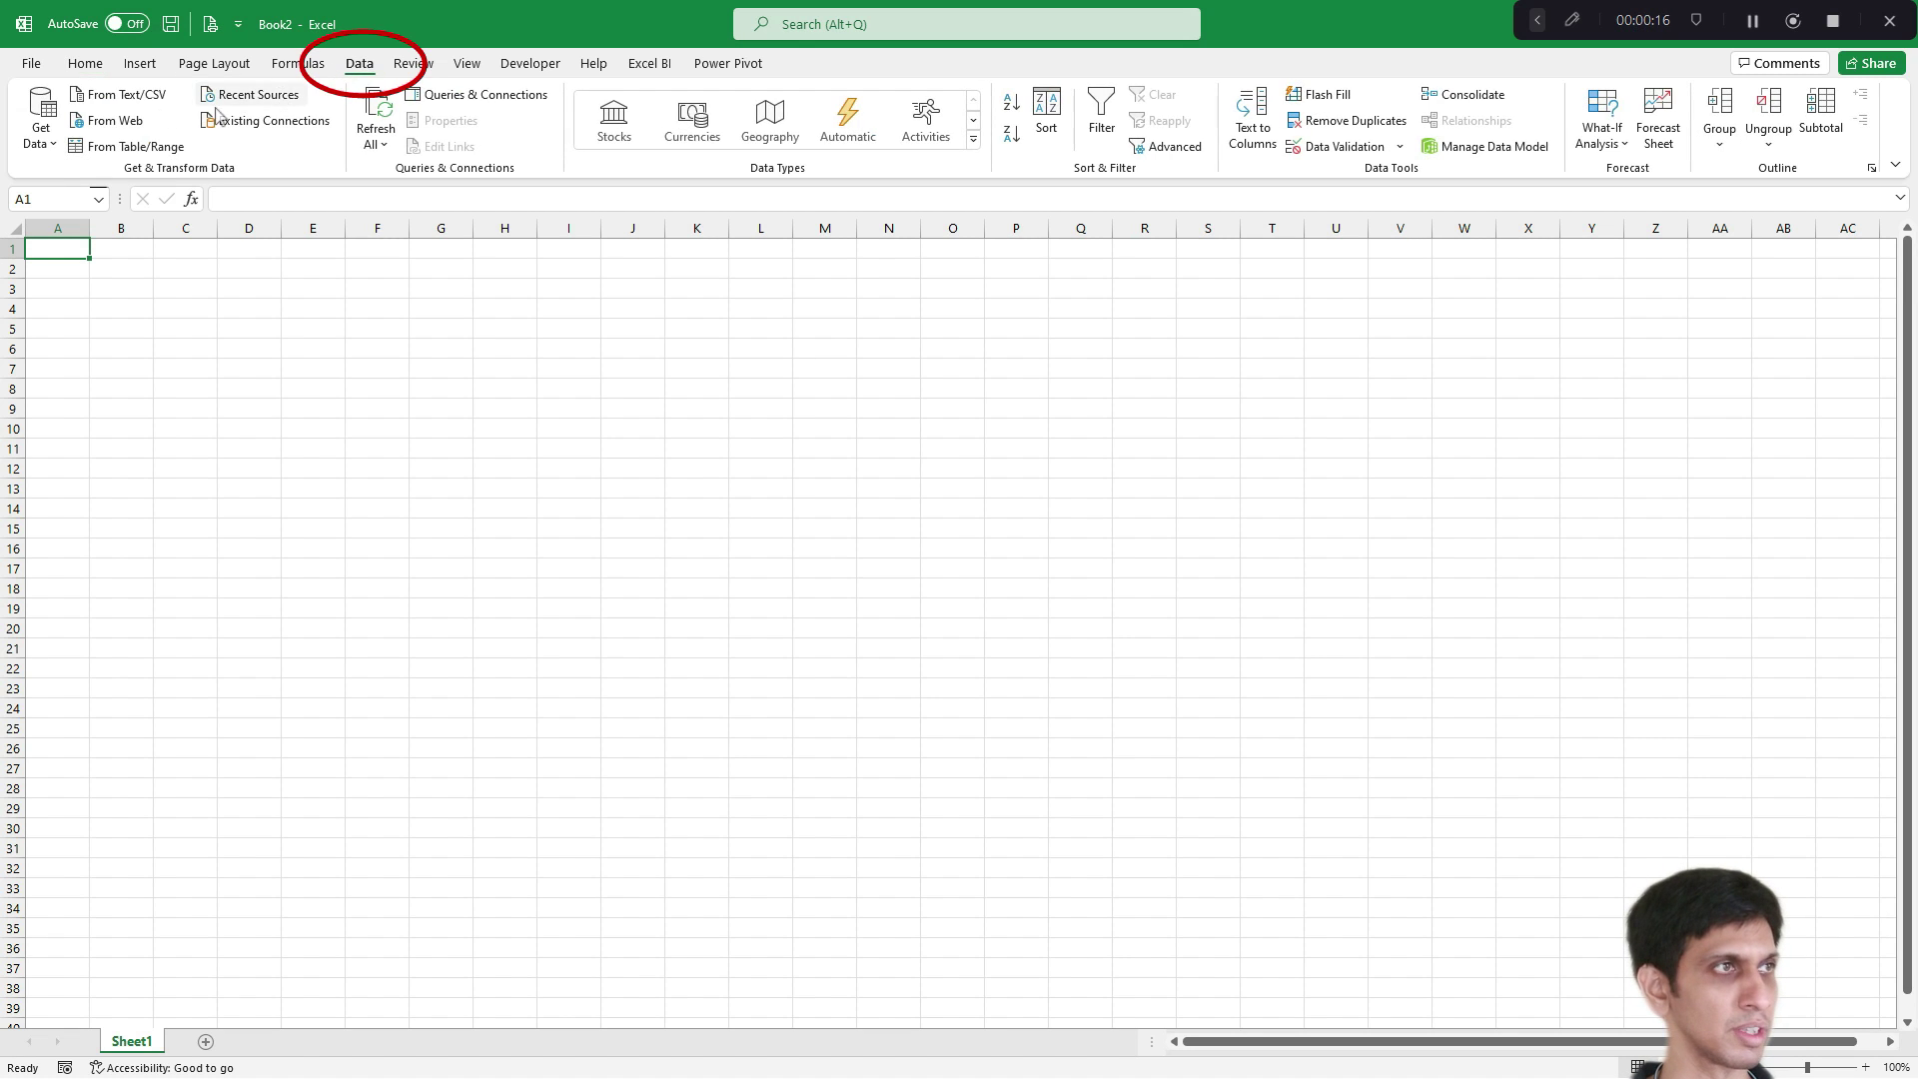
left_click(40, 140)
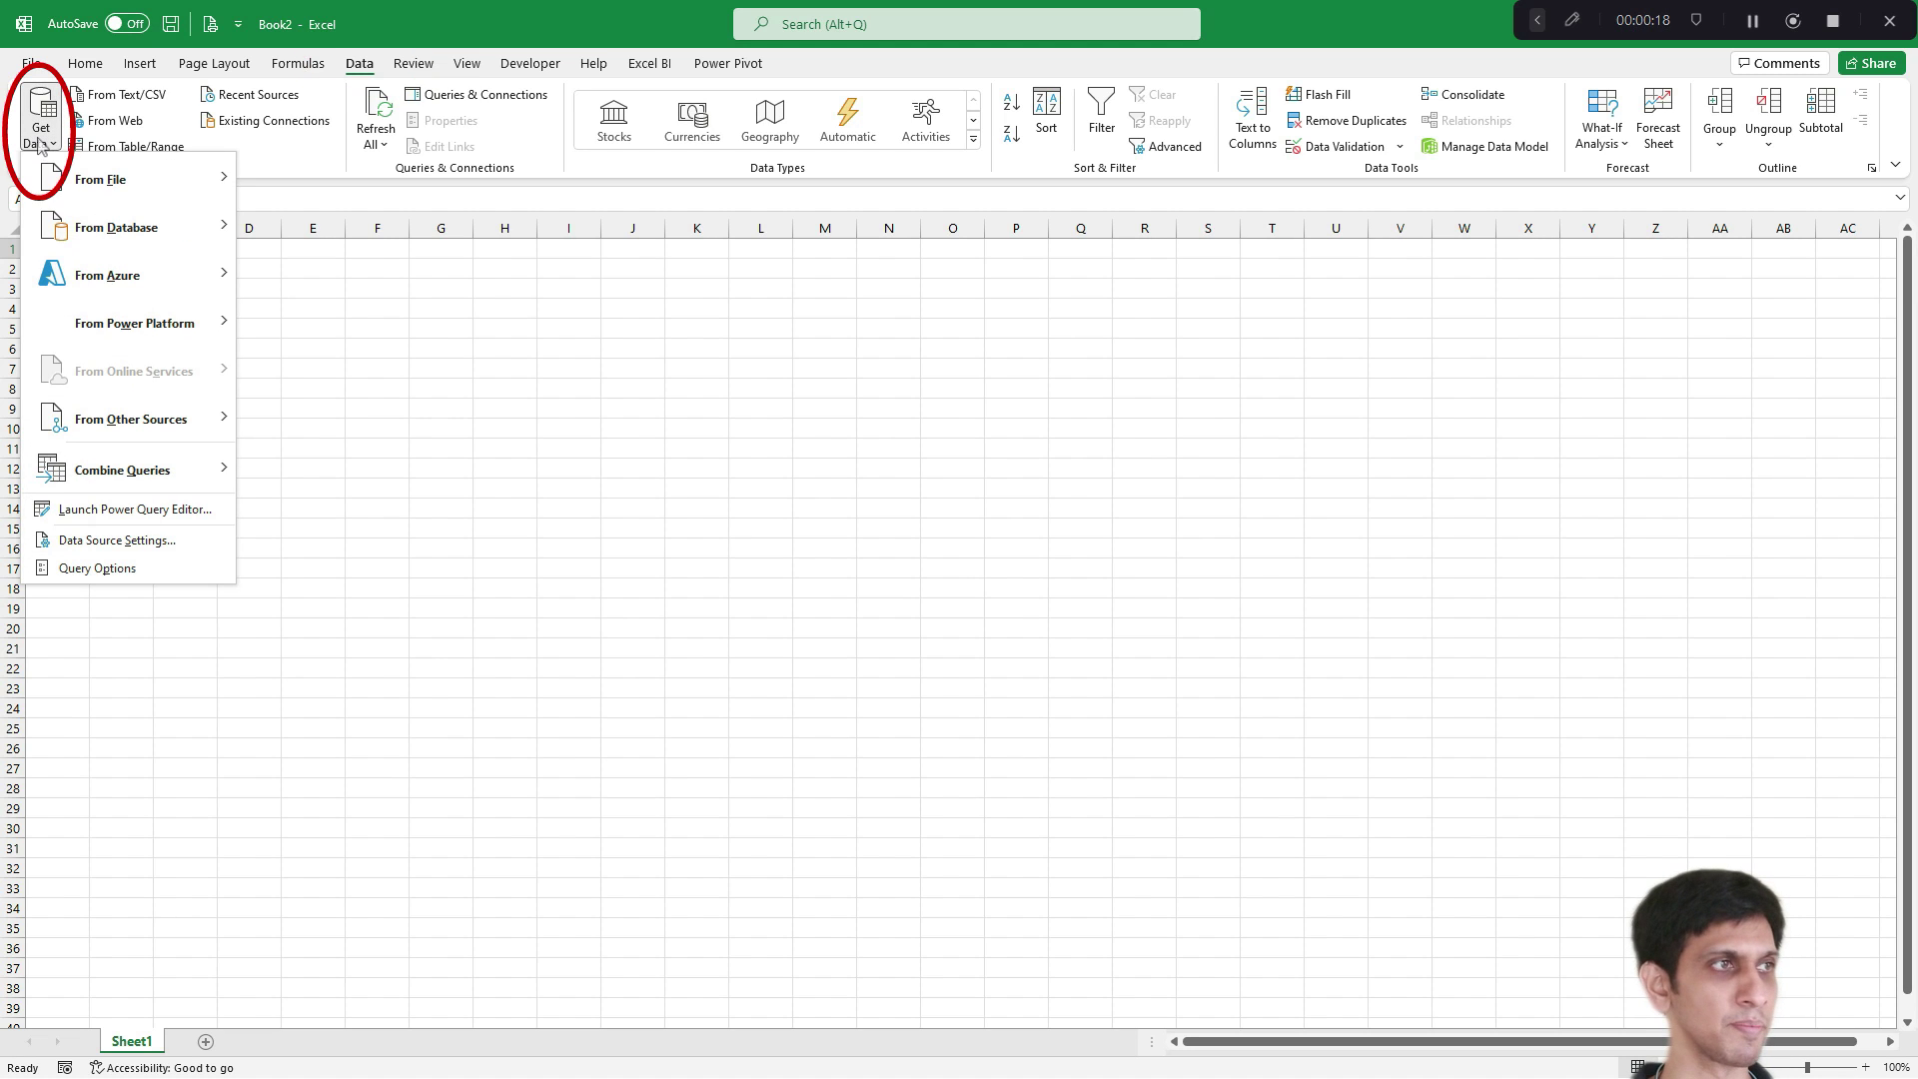
left_click(105, 180)
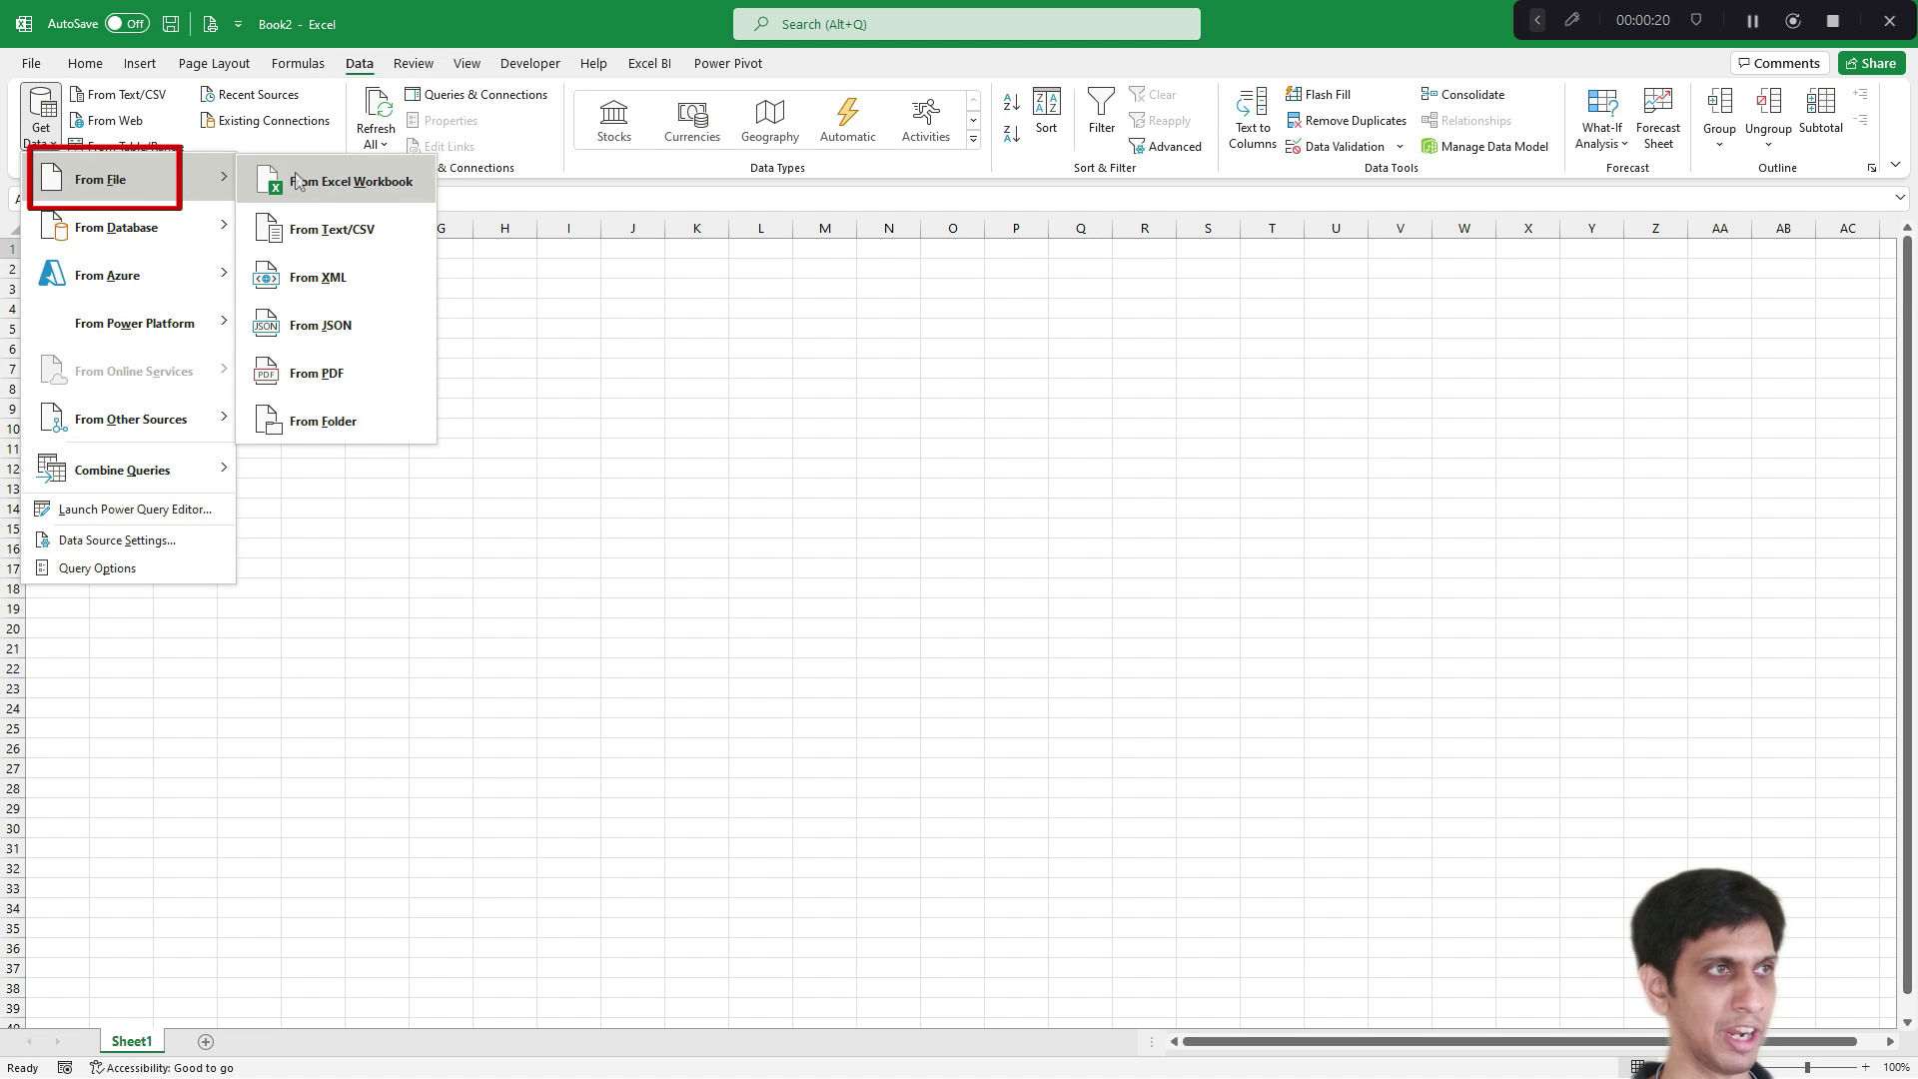
left_click(385, 375)
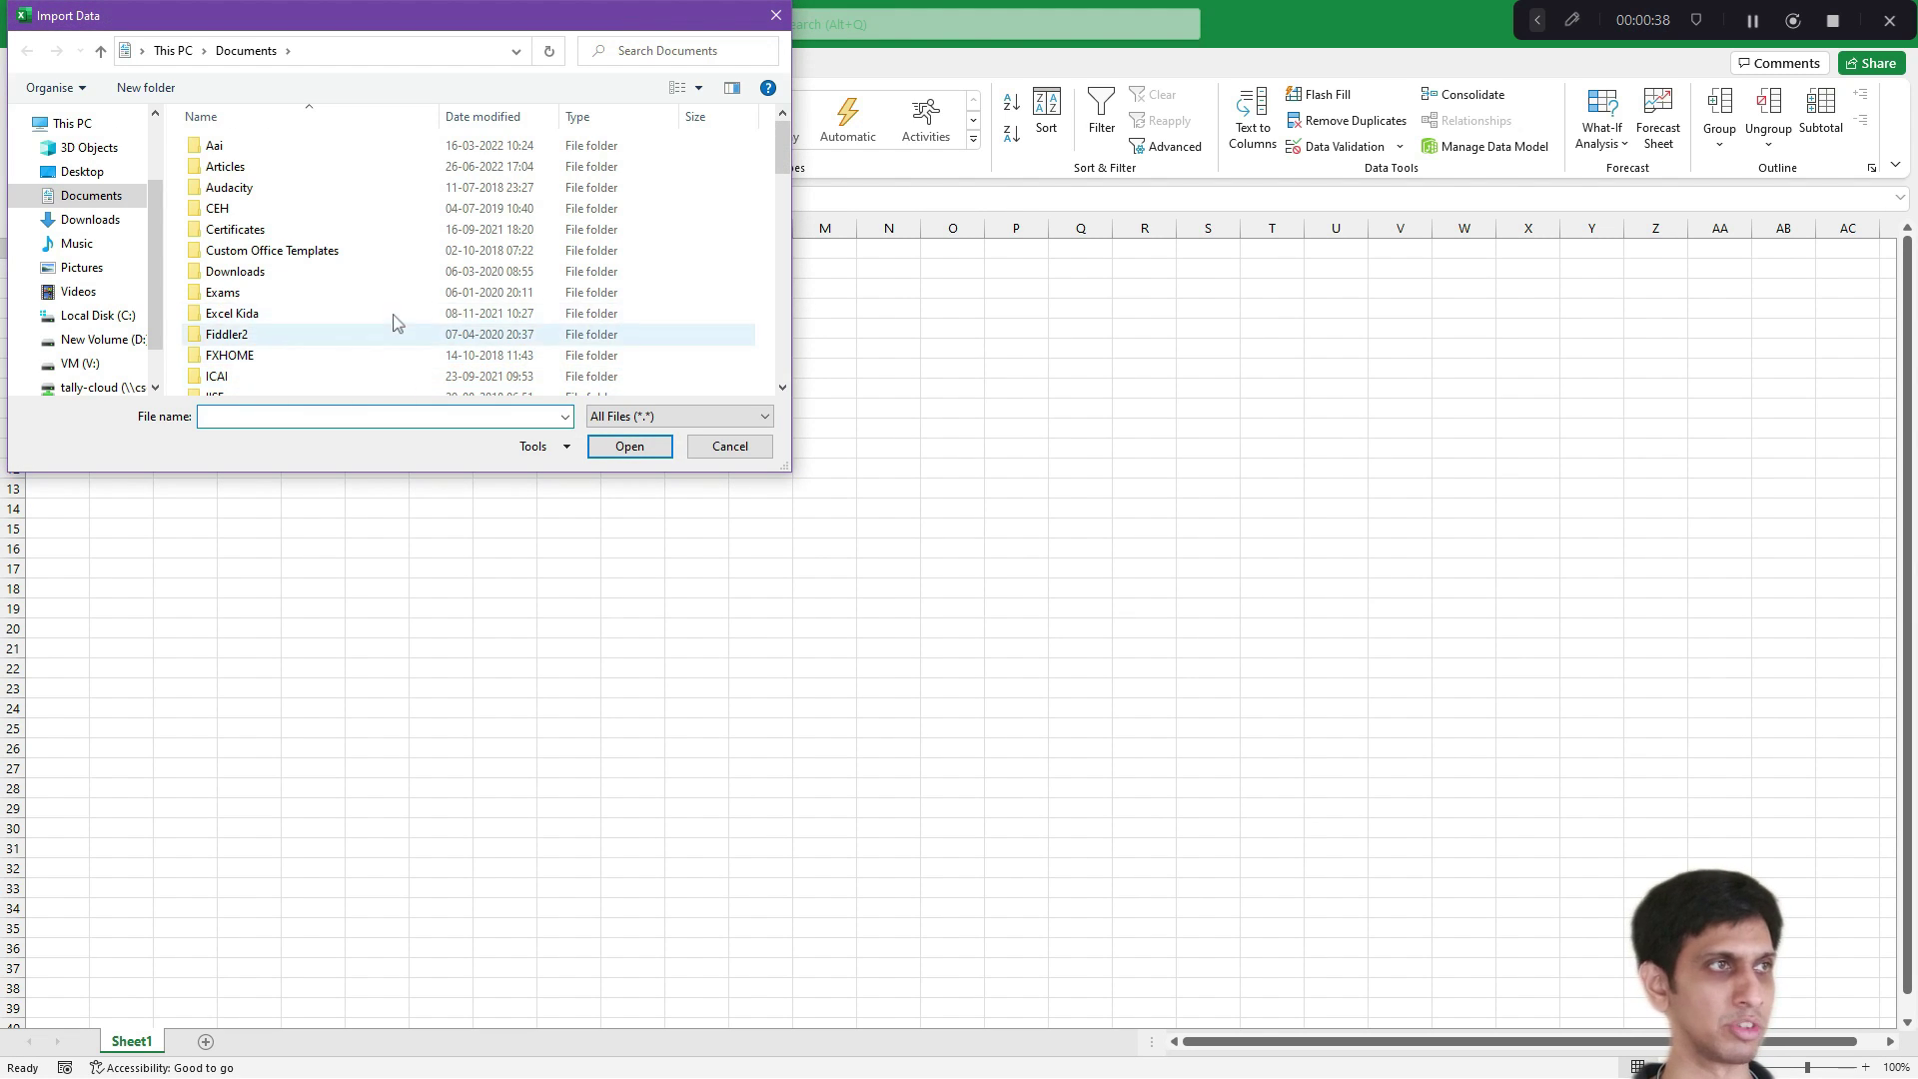
Step: Import HDFC-Saving.pdf from D:\Dataset\Bank Accounts
left_click(110, 339)
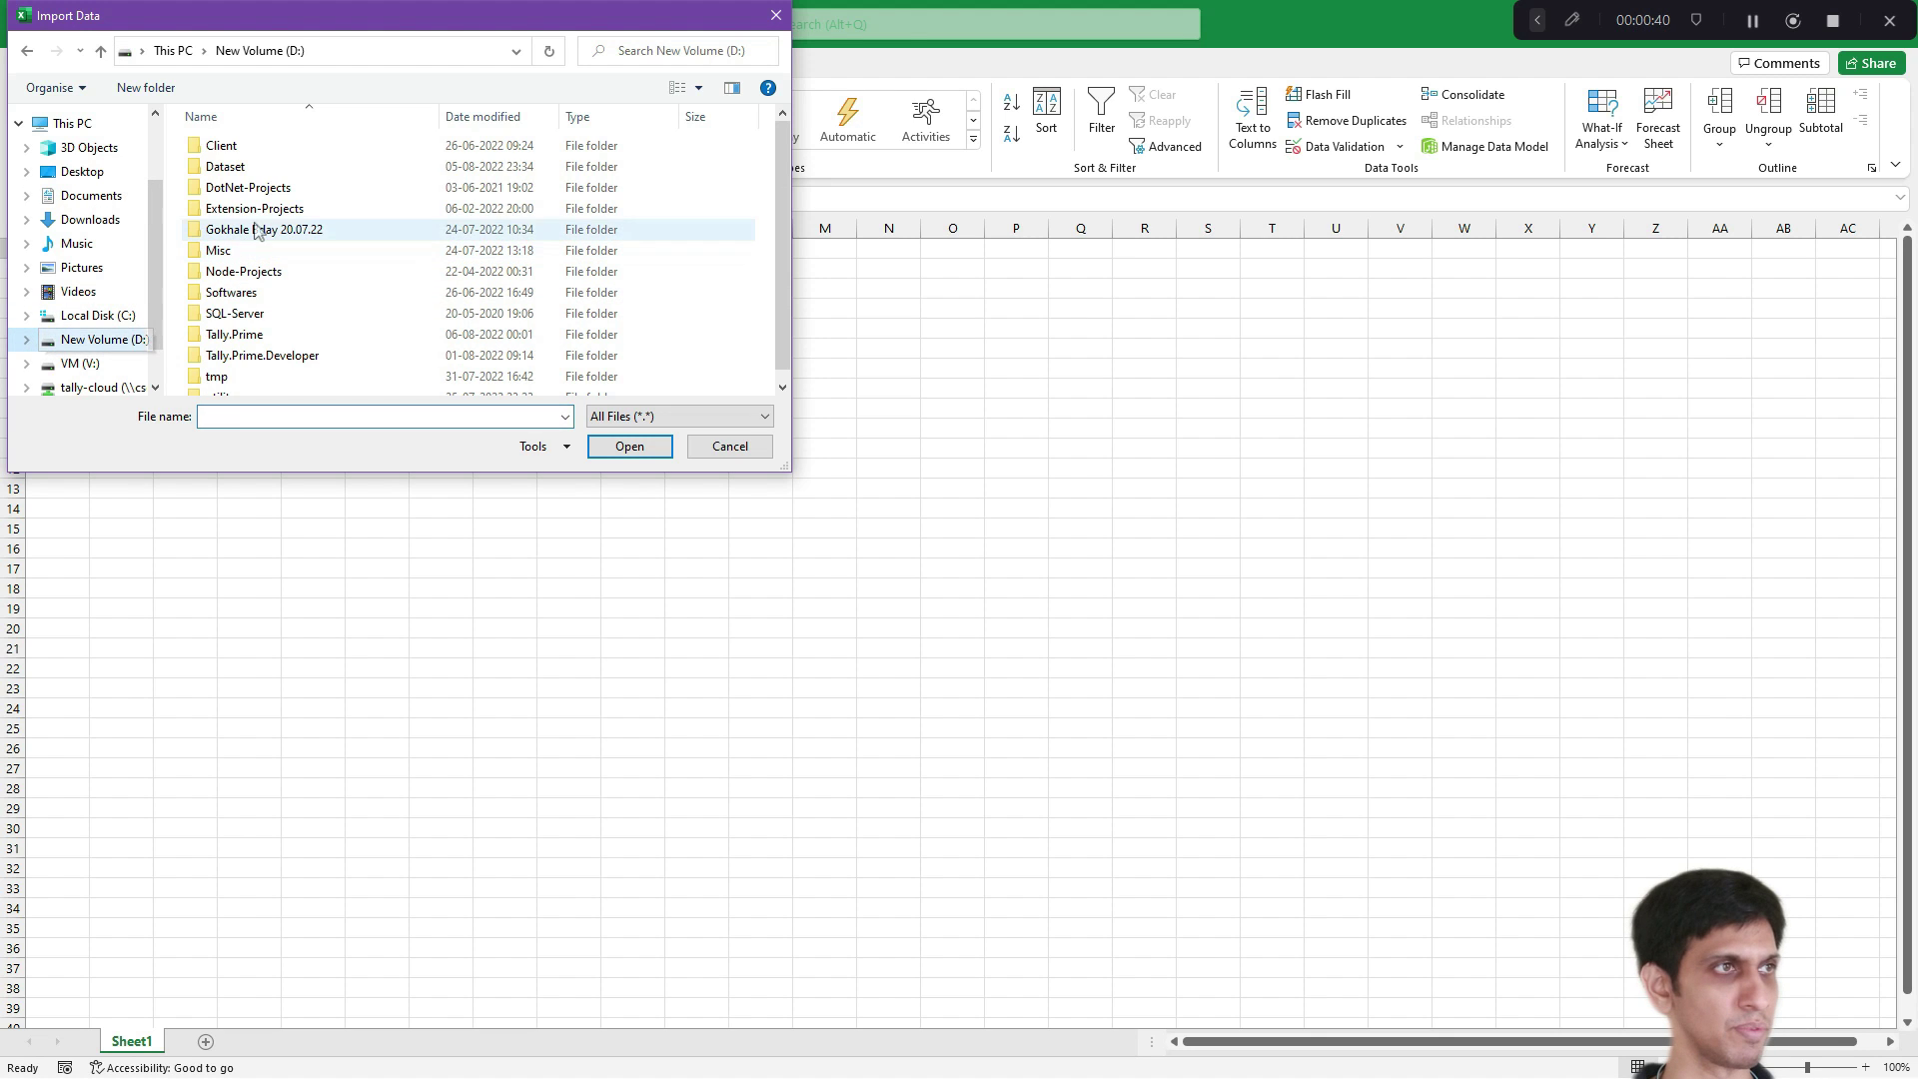
double_click(250, 167)
double_click(240, 145)
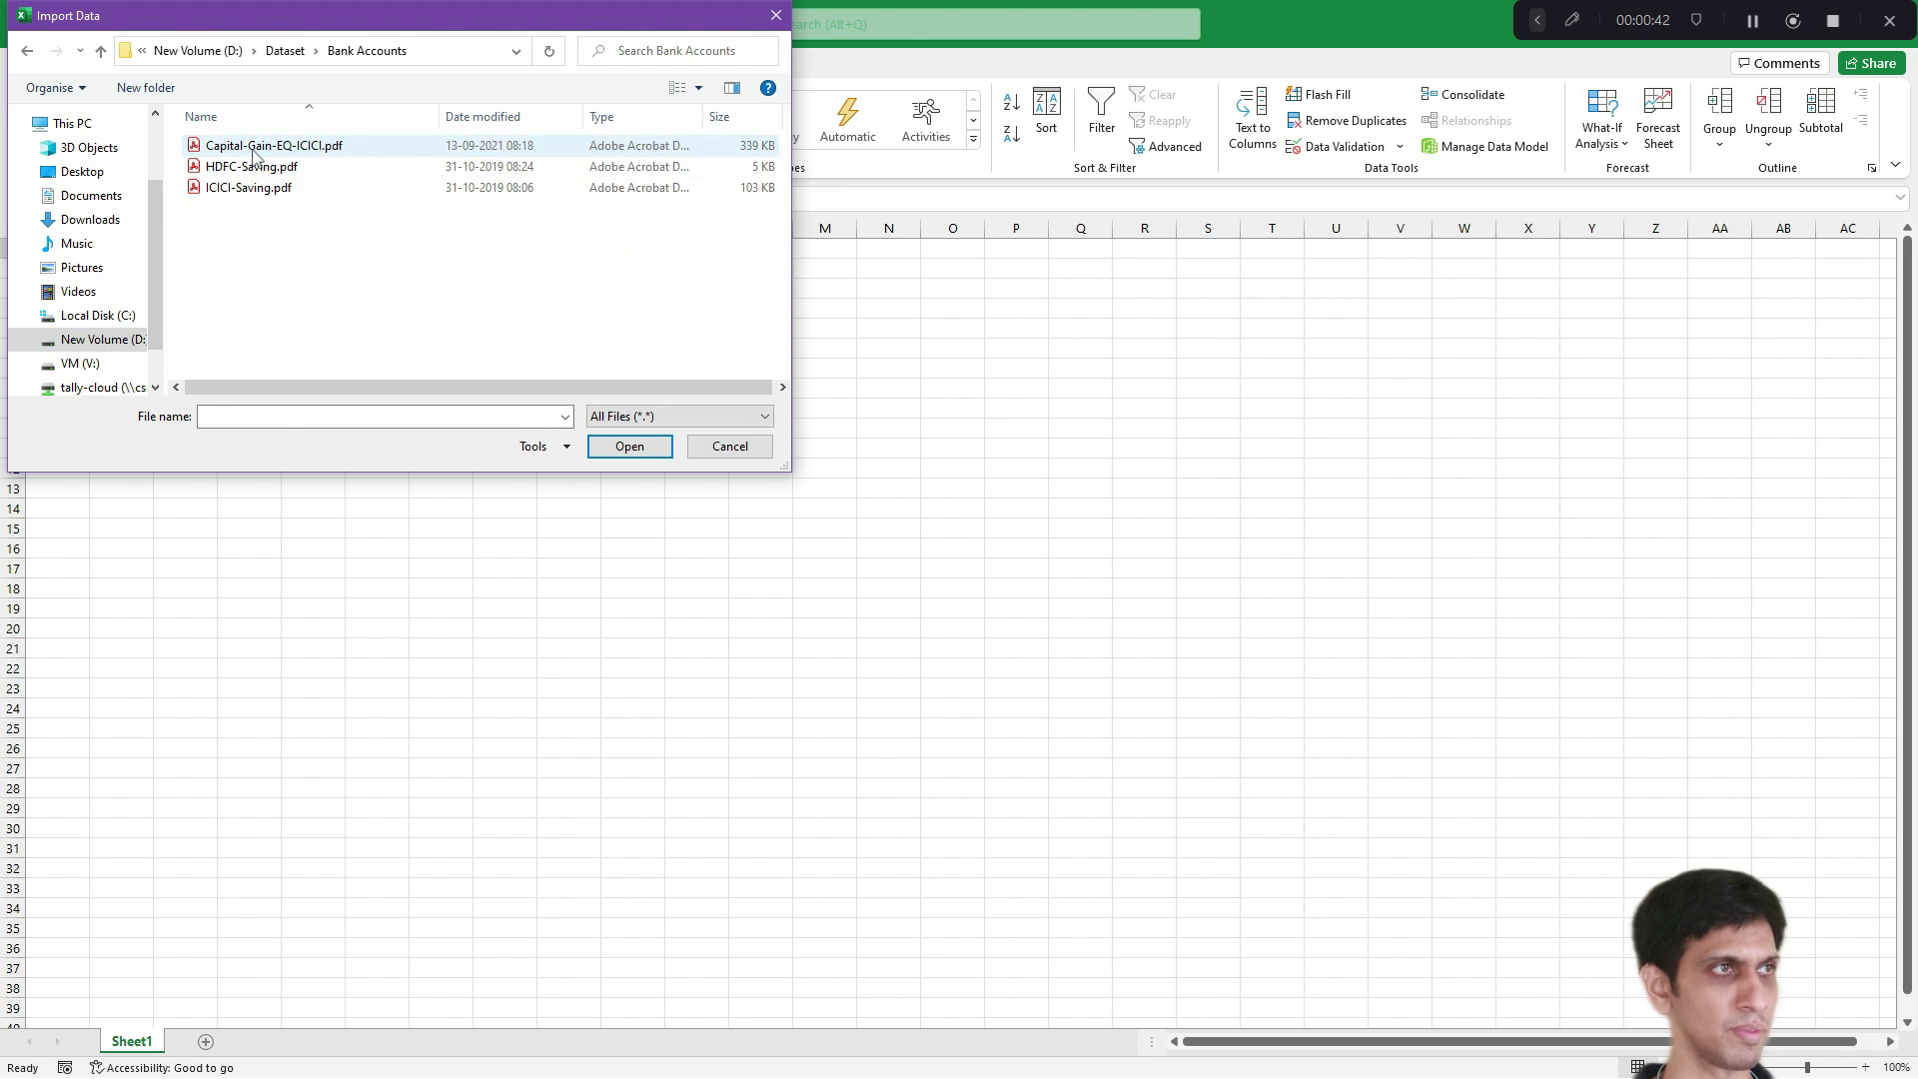
left_click(252, 167)
left_click(626, 447)
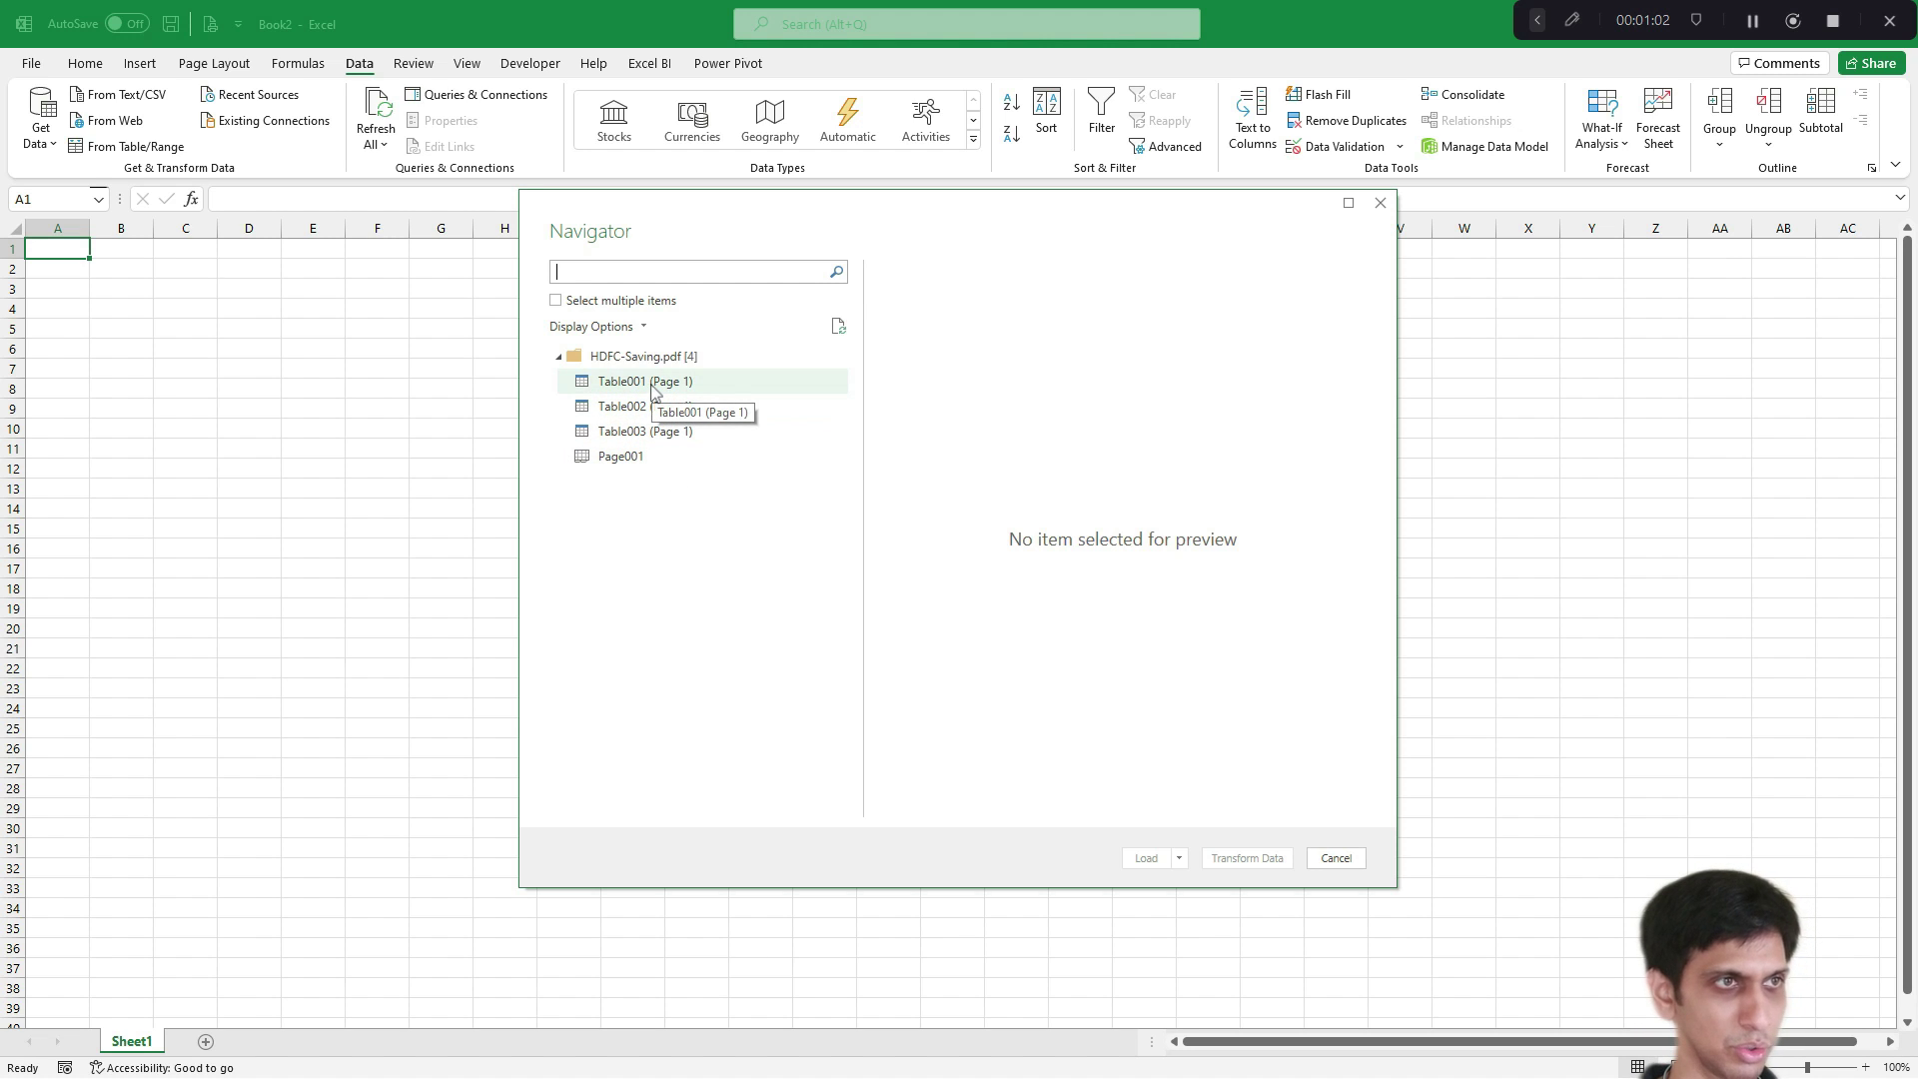
Step: Preview Table001, then send Table003 (Page 1) to the Power Query Editor with Transform Data
left_click(640, 385)
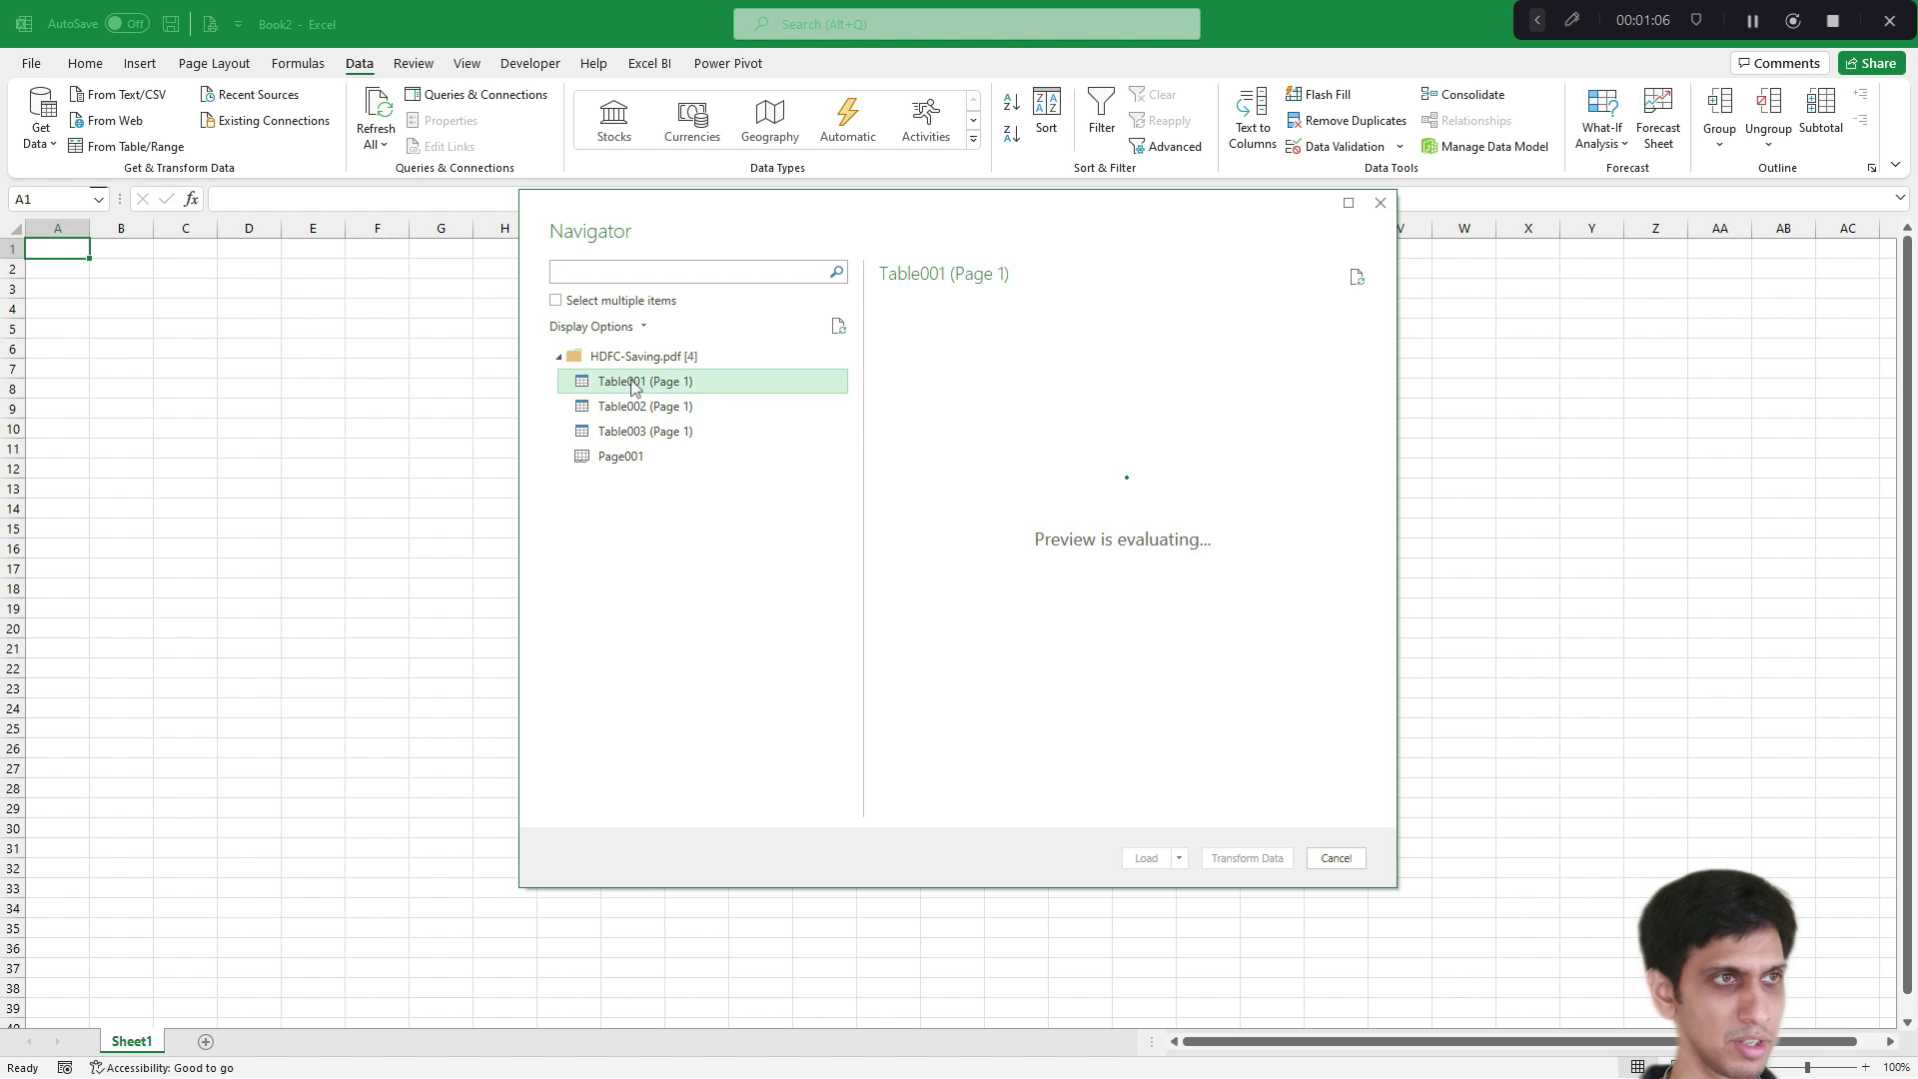
left_click(648, 435)
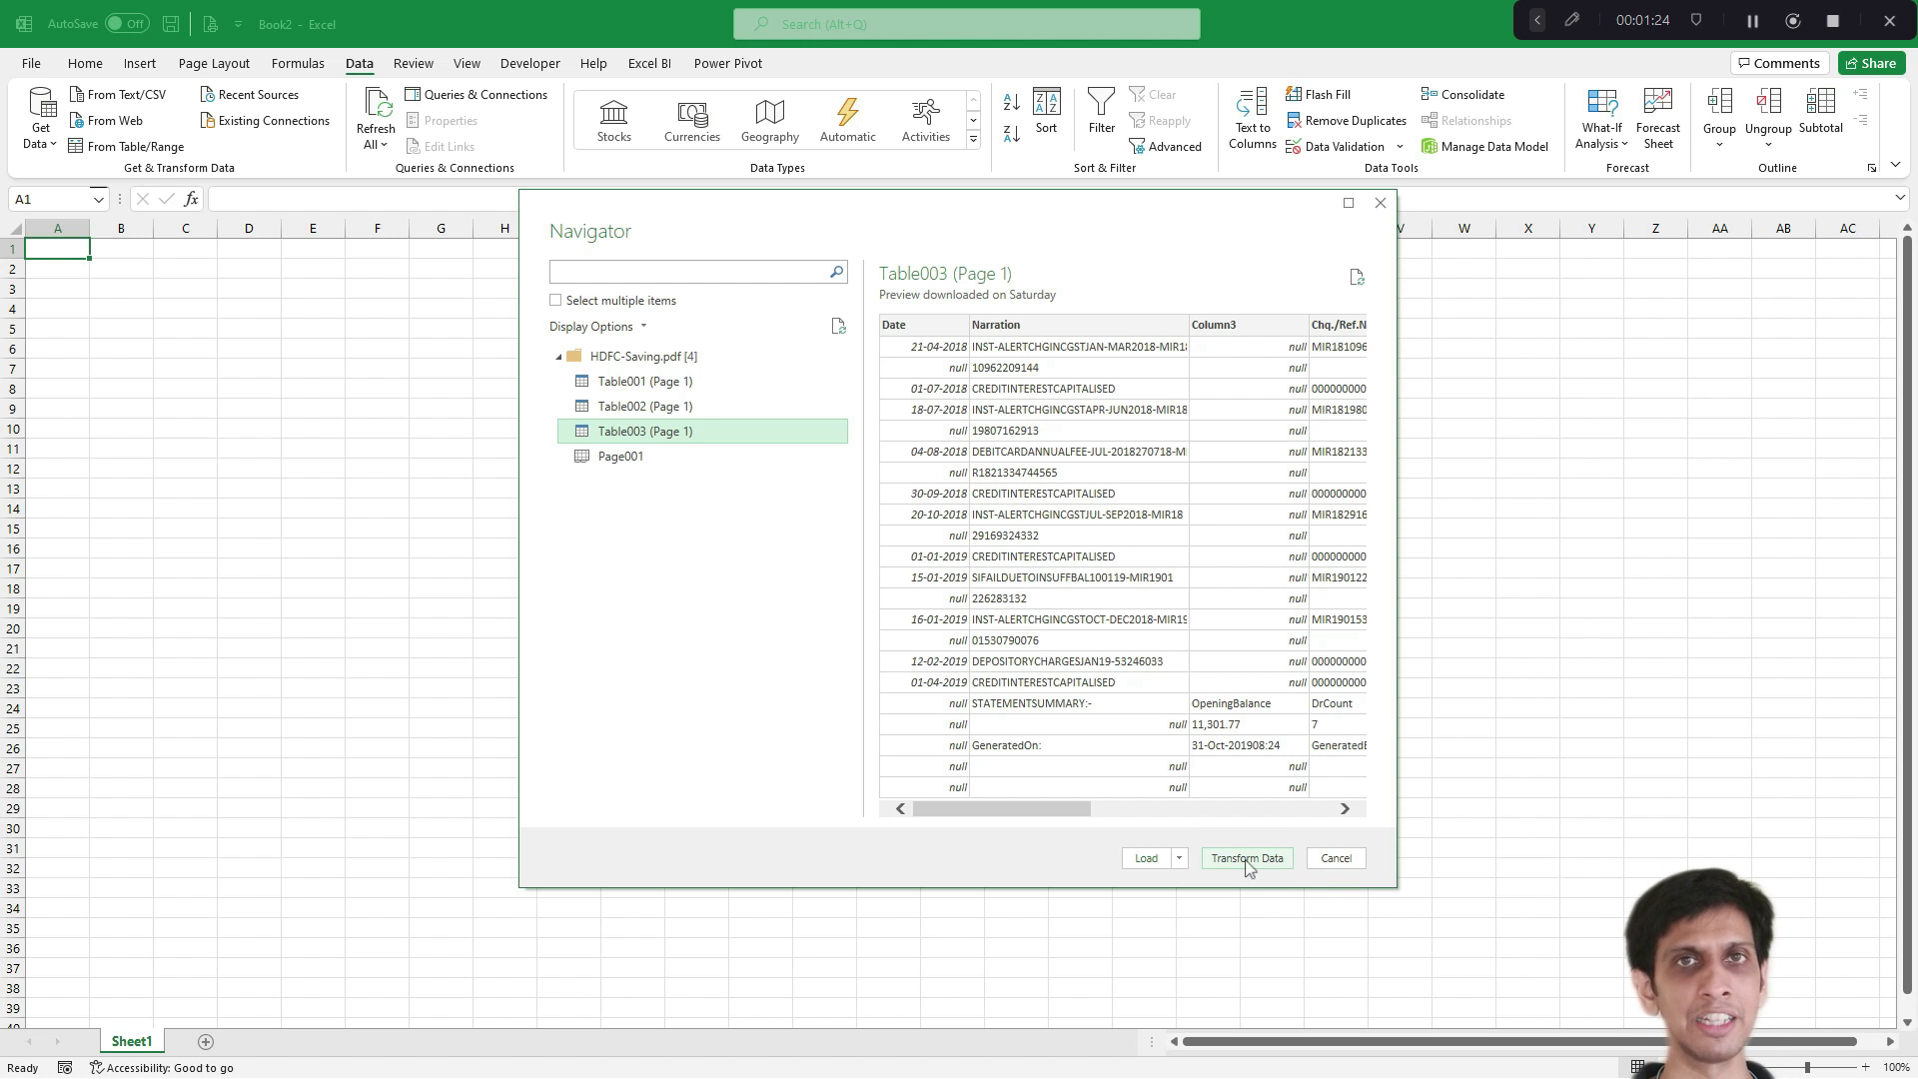
left_click(1246, 859)
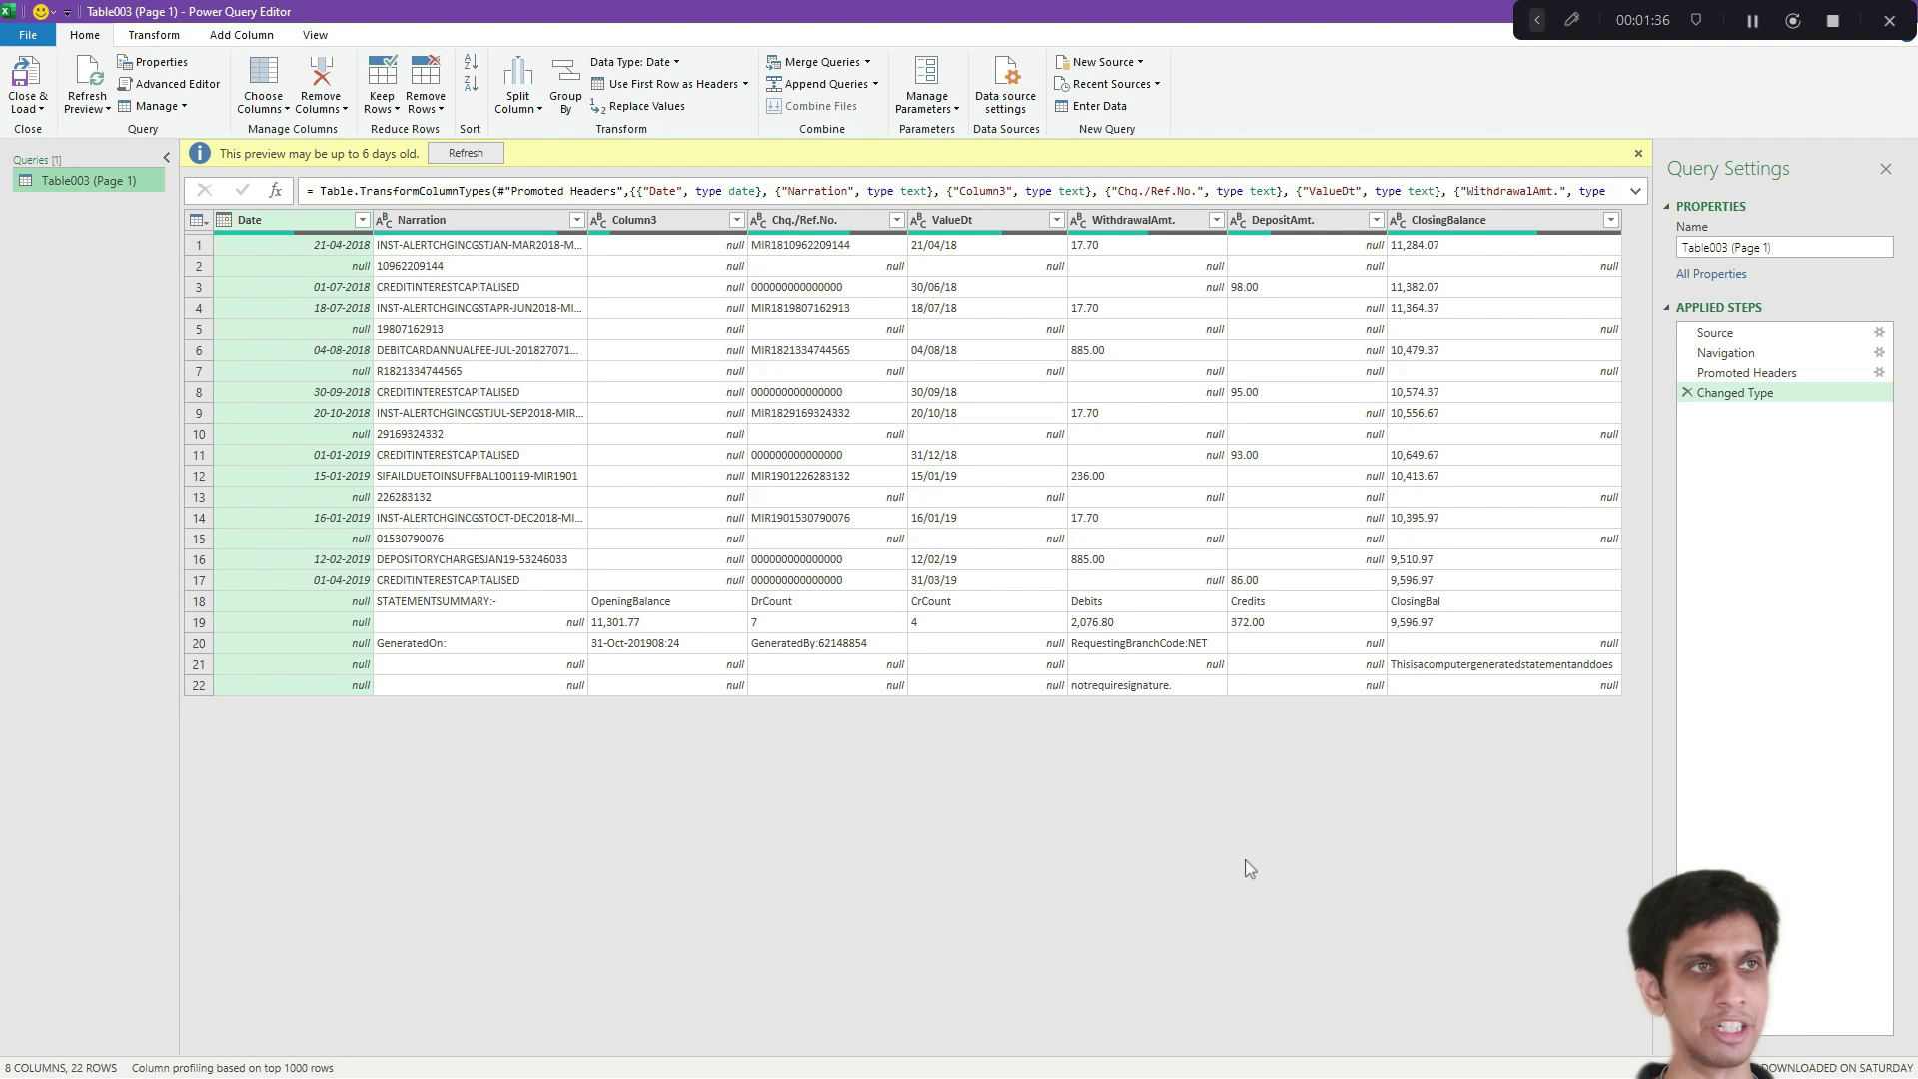
Step: Refresh the preview and inspect Date and Narration cells, spotting null Dates on continuation rows
left_click(467, 153)
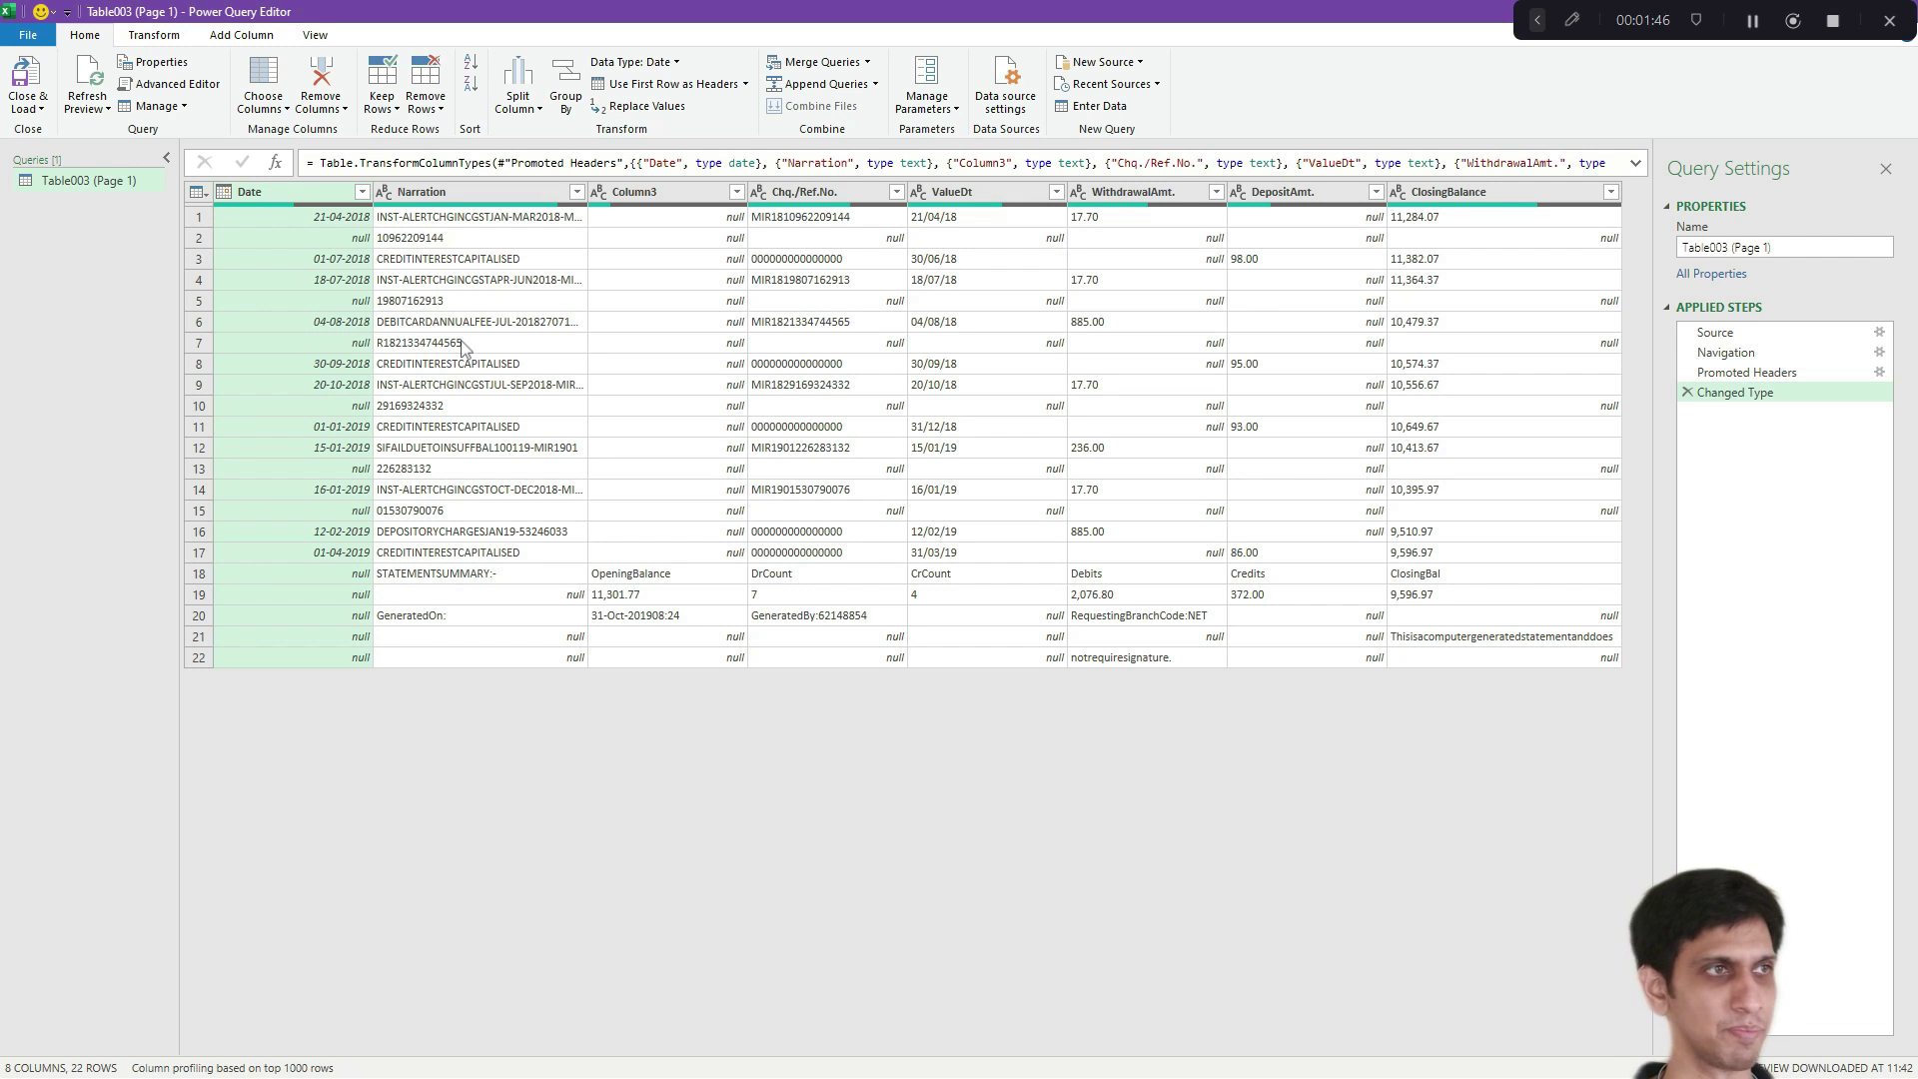
left_click(461, 344)
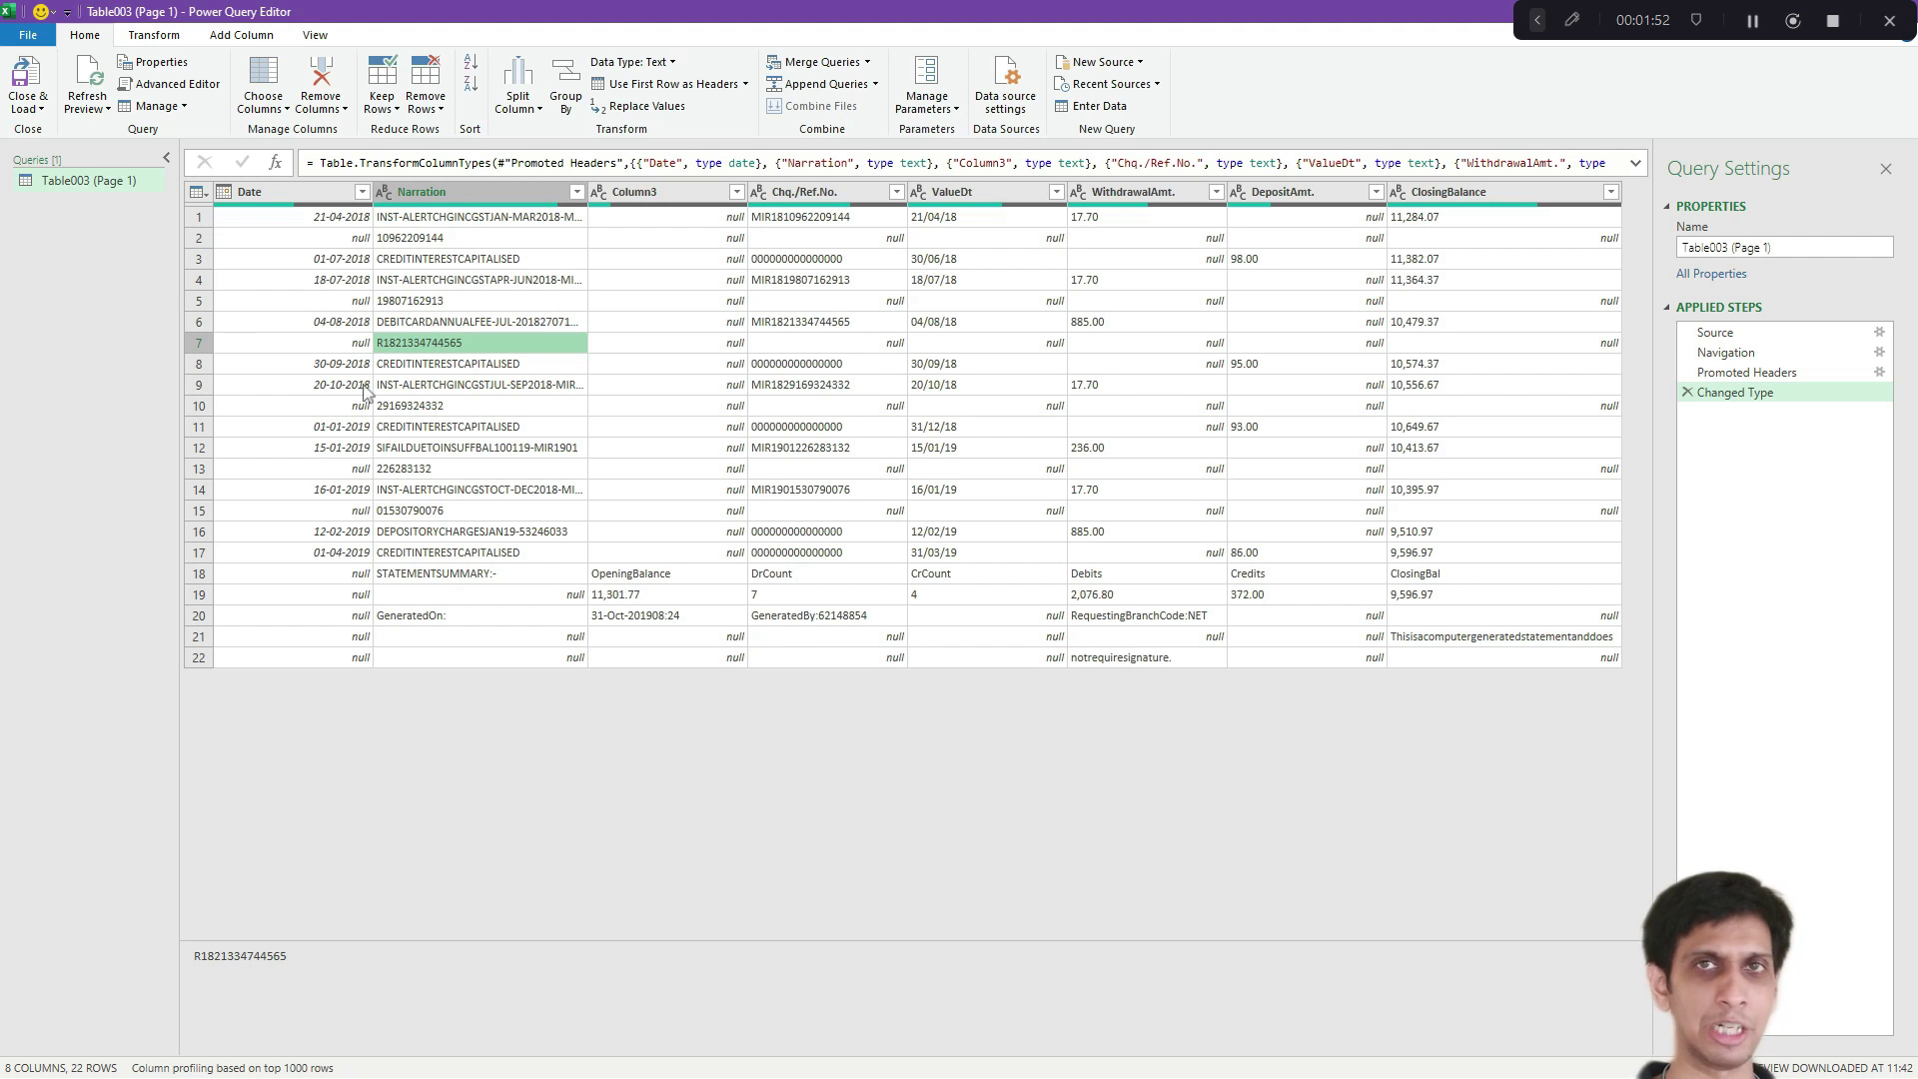
left_click(324, 218)
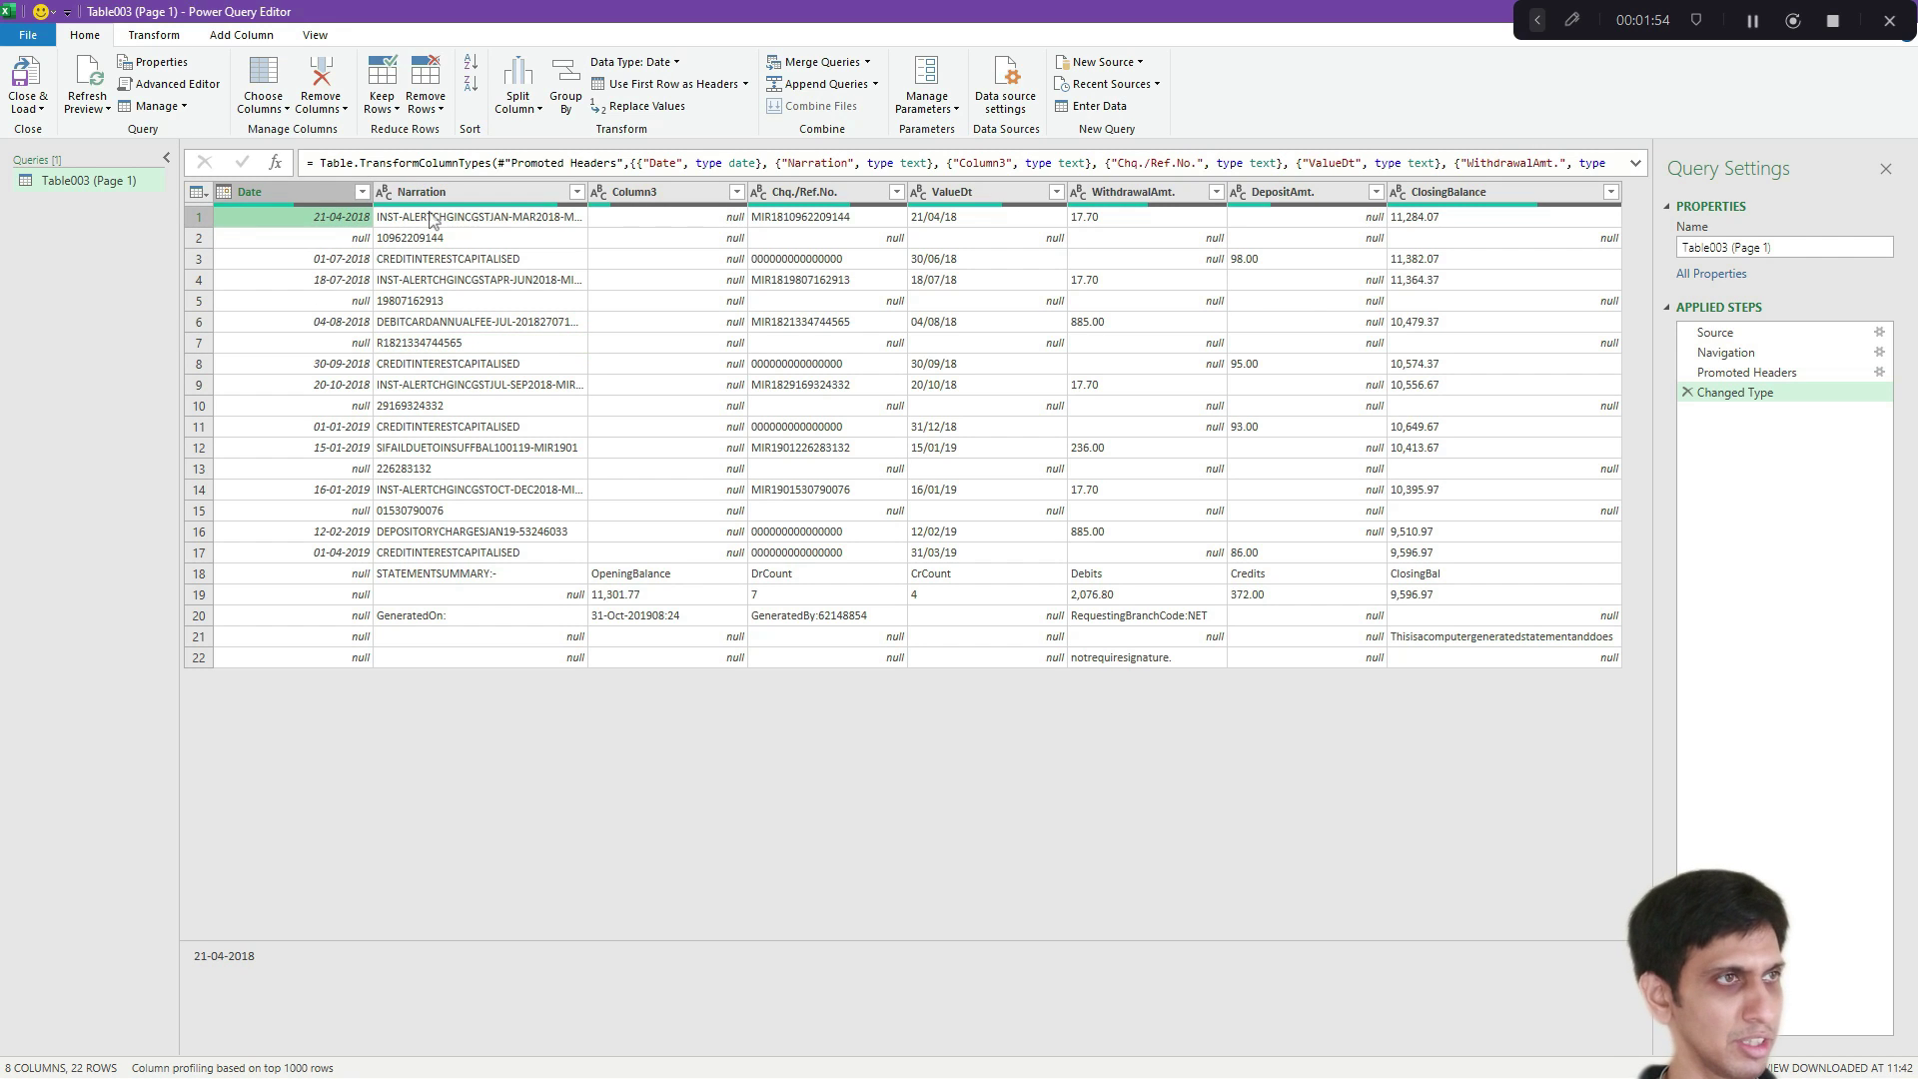
left_click(429, 219)
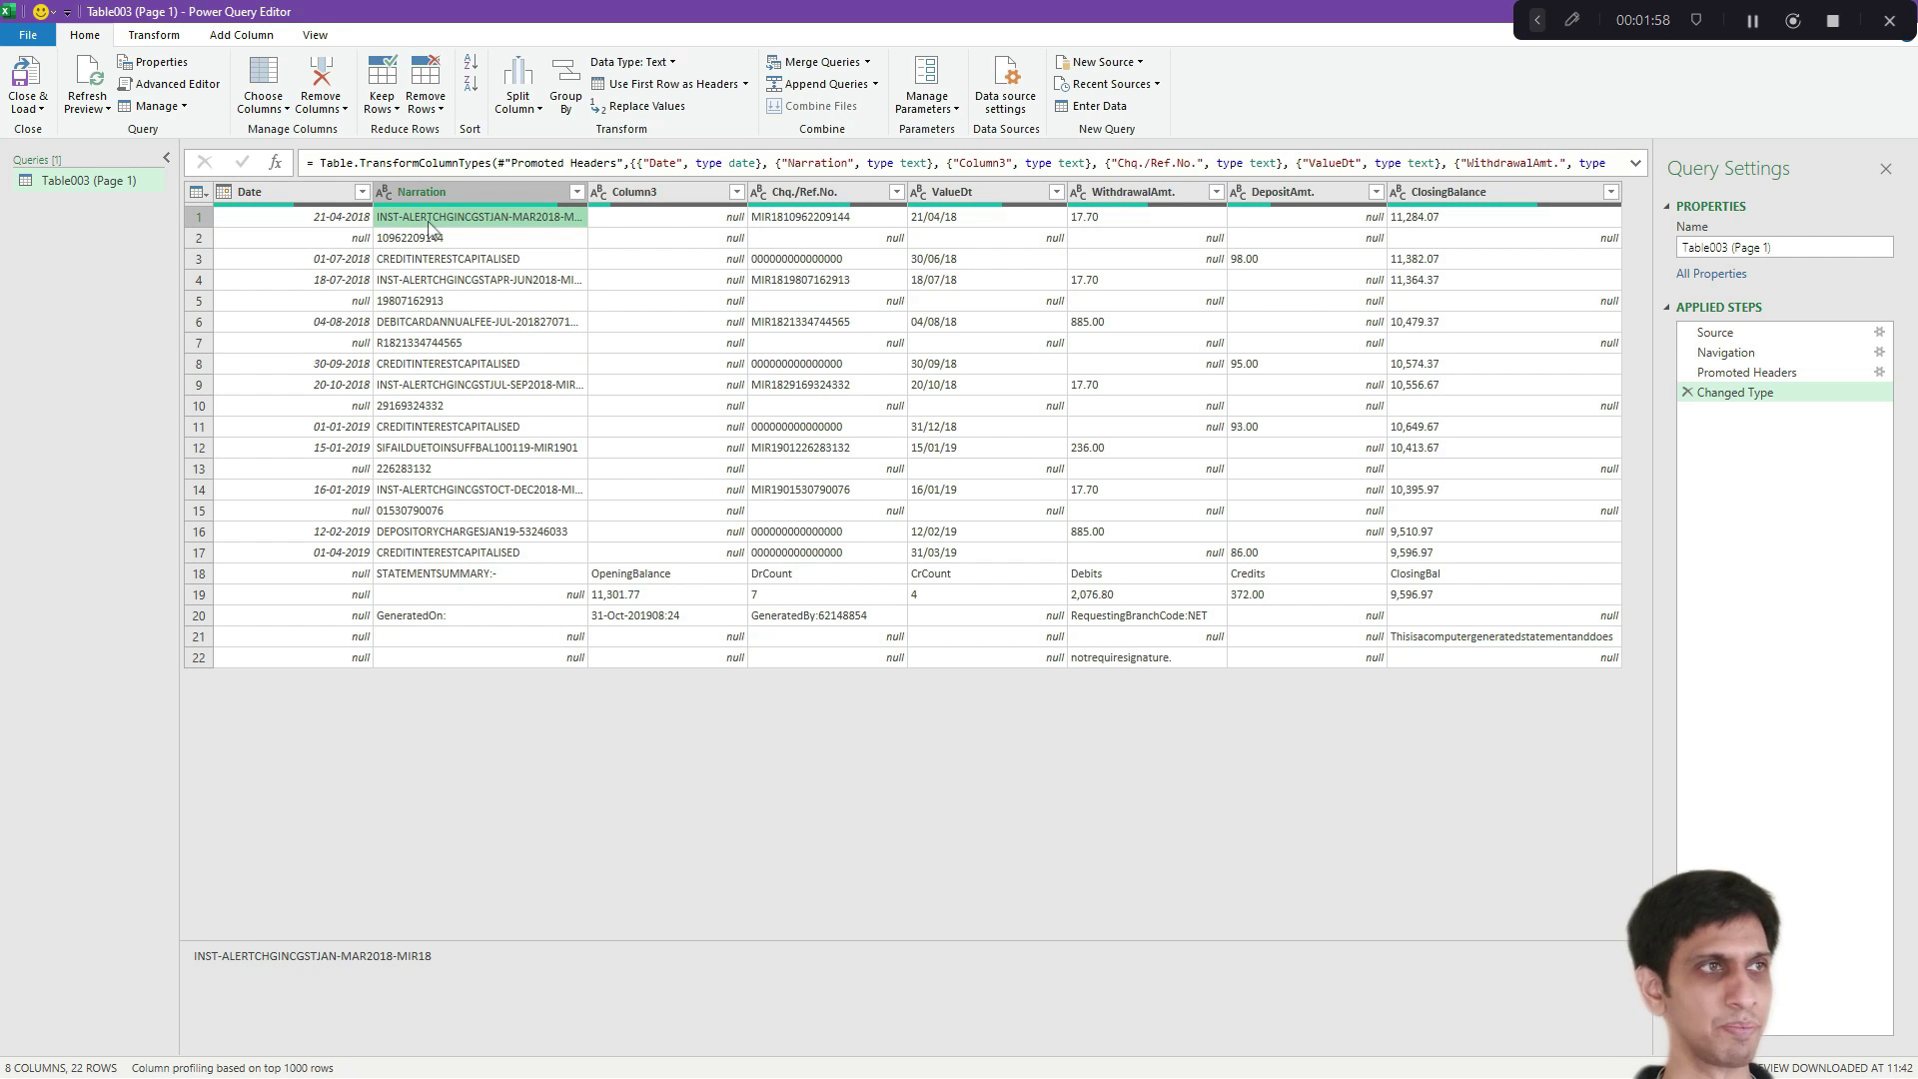
left_click(442, 470)
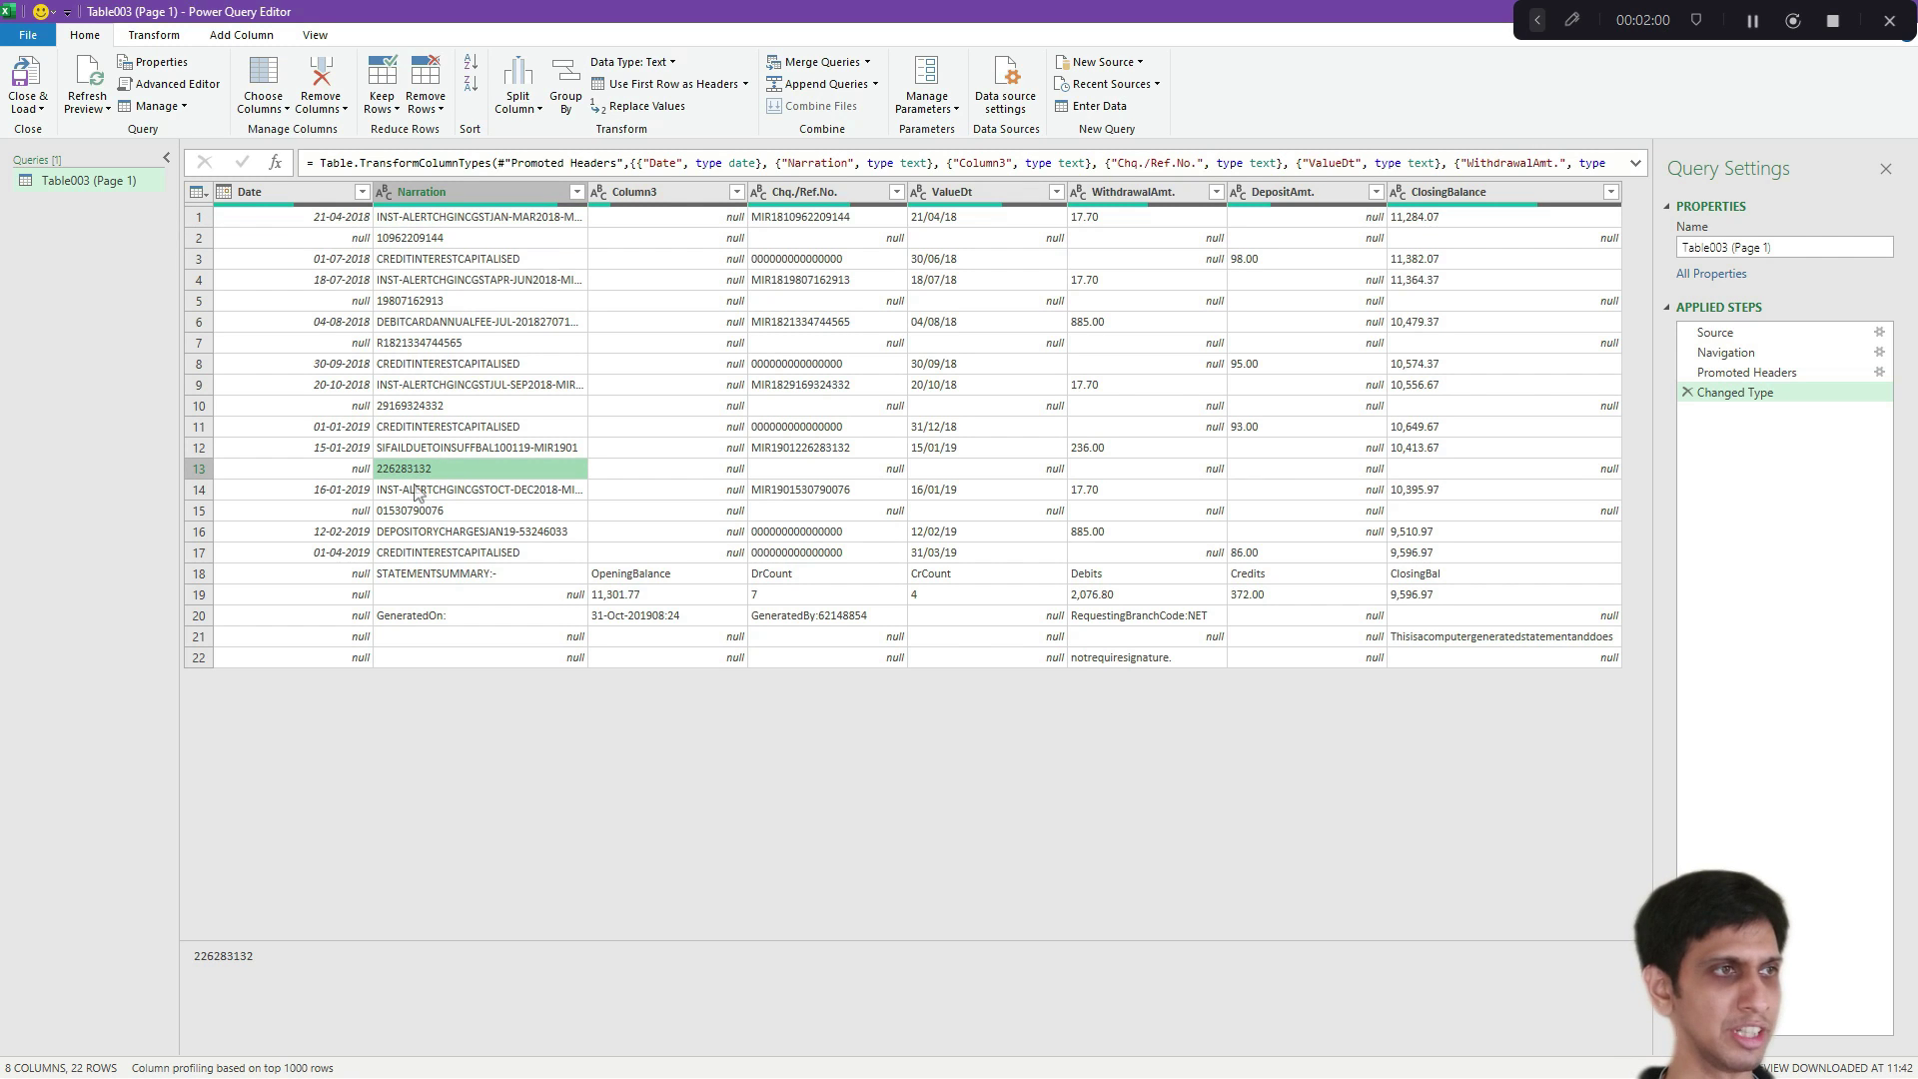
left_click(430, 407)
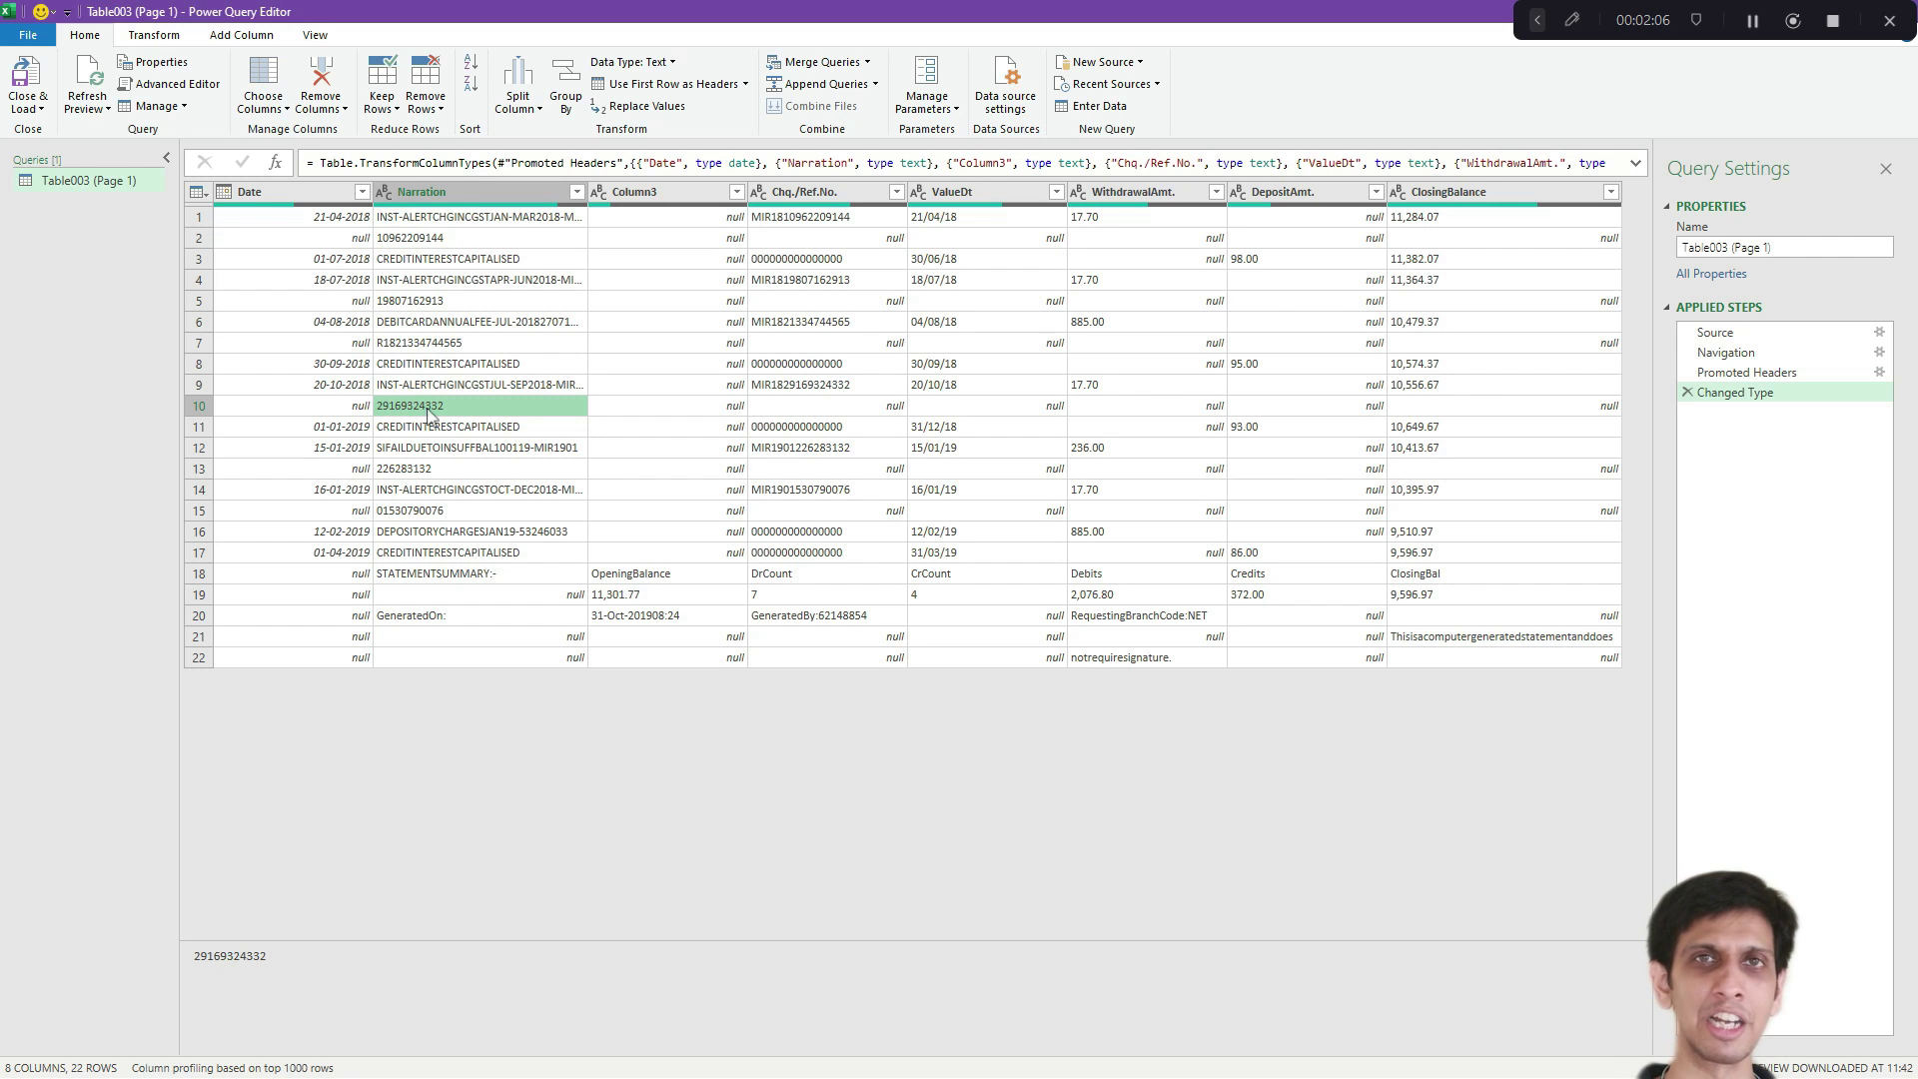
left_click(318, 238)
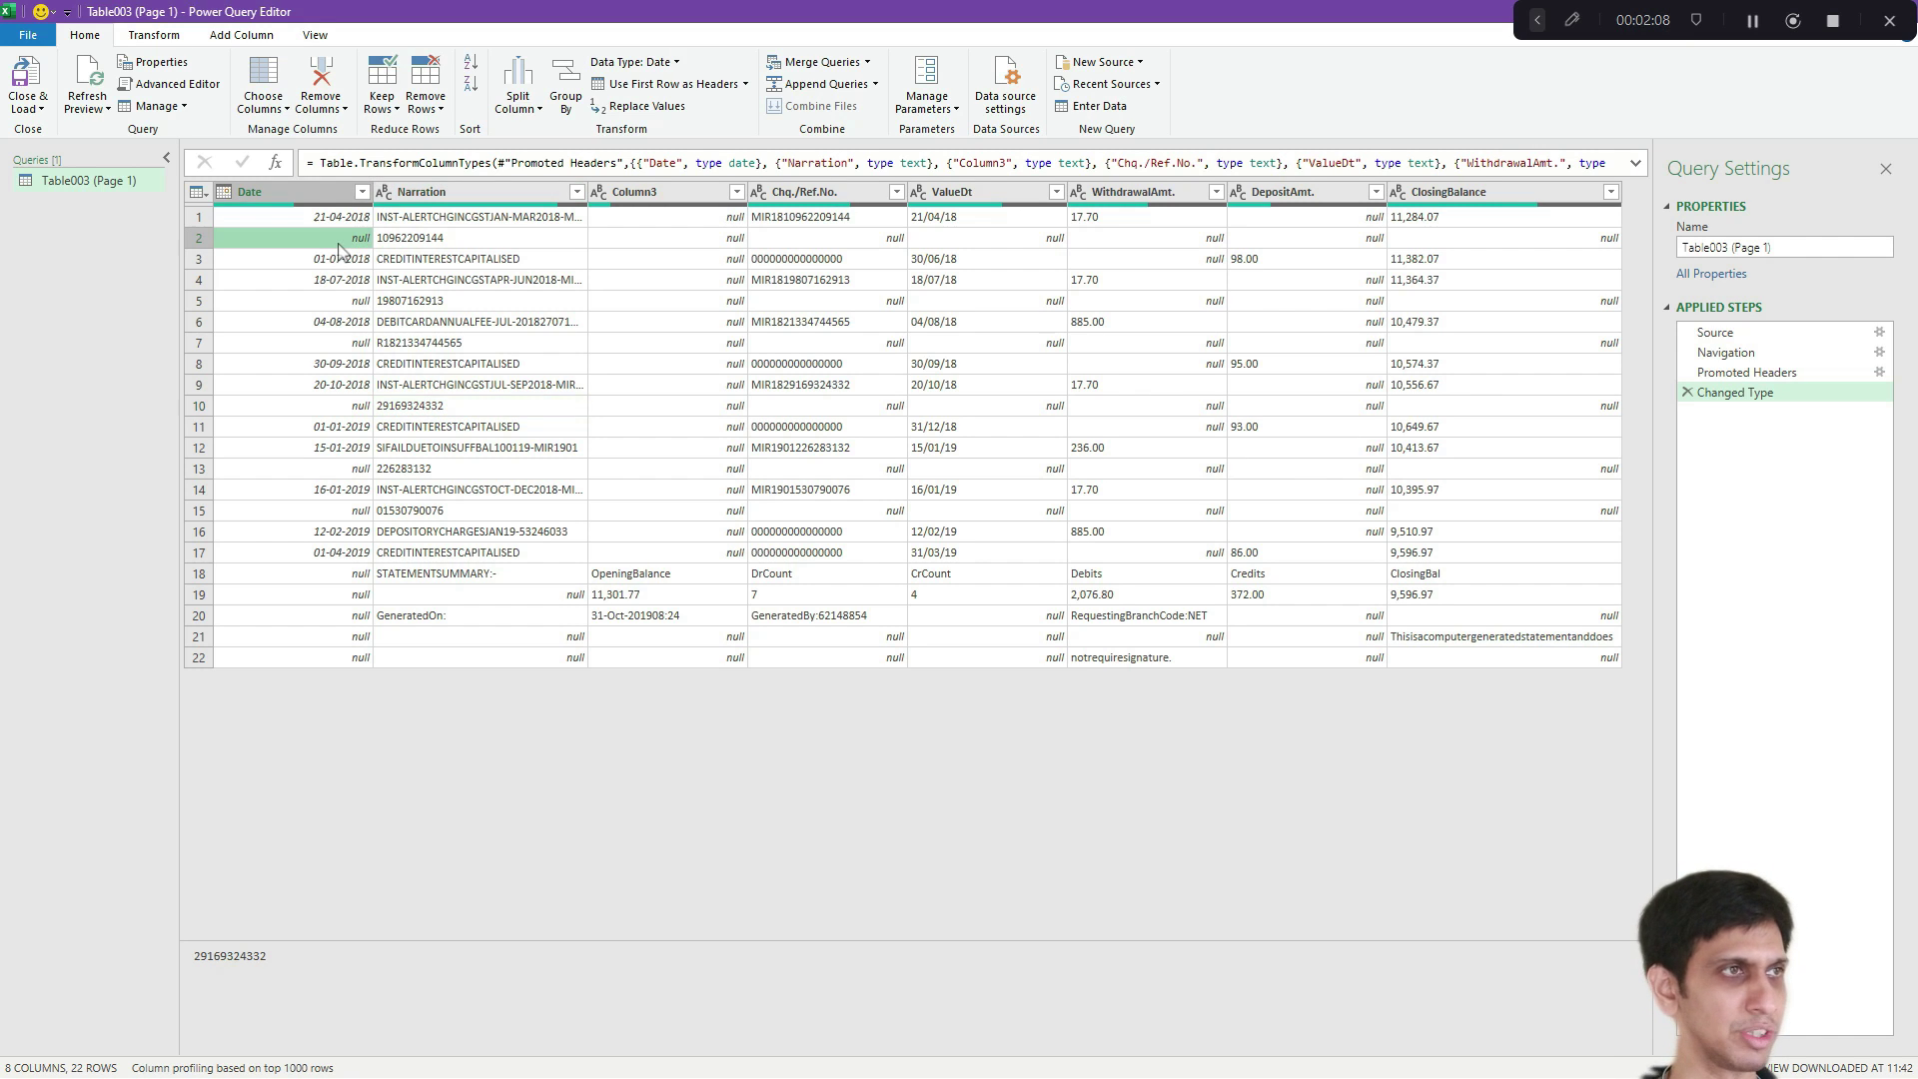
left_click(314, 222)
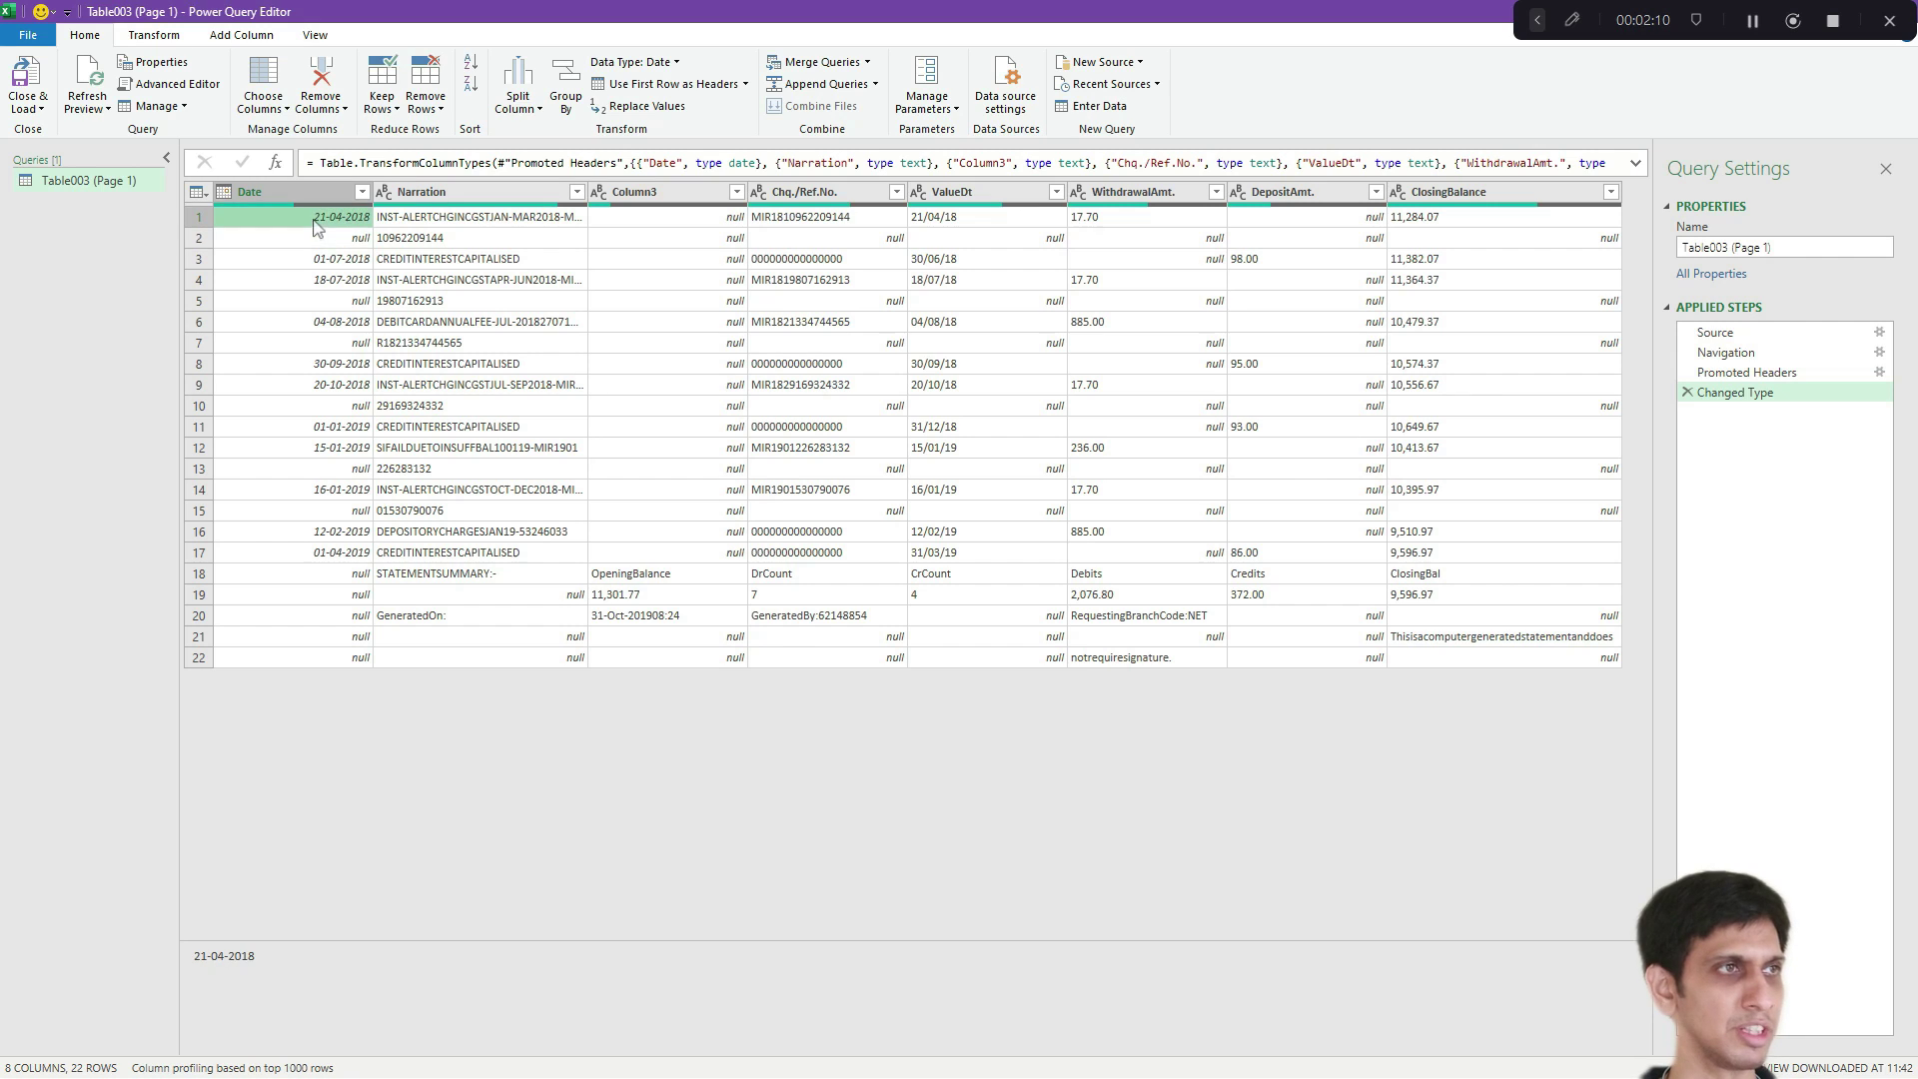
left_click(260, 241)
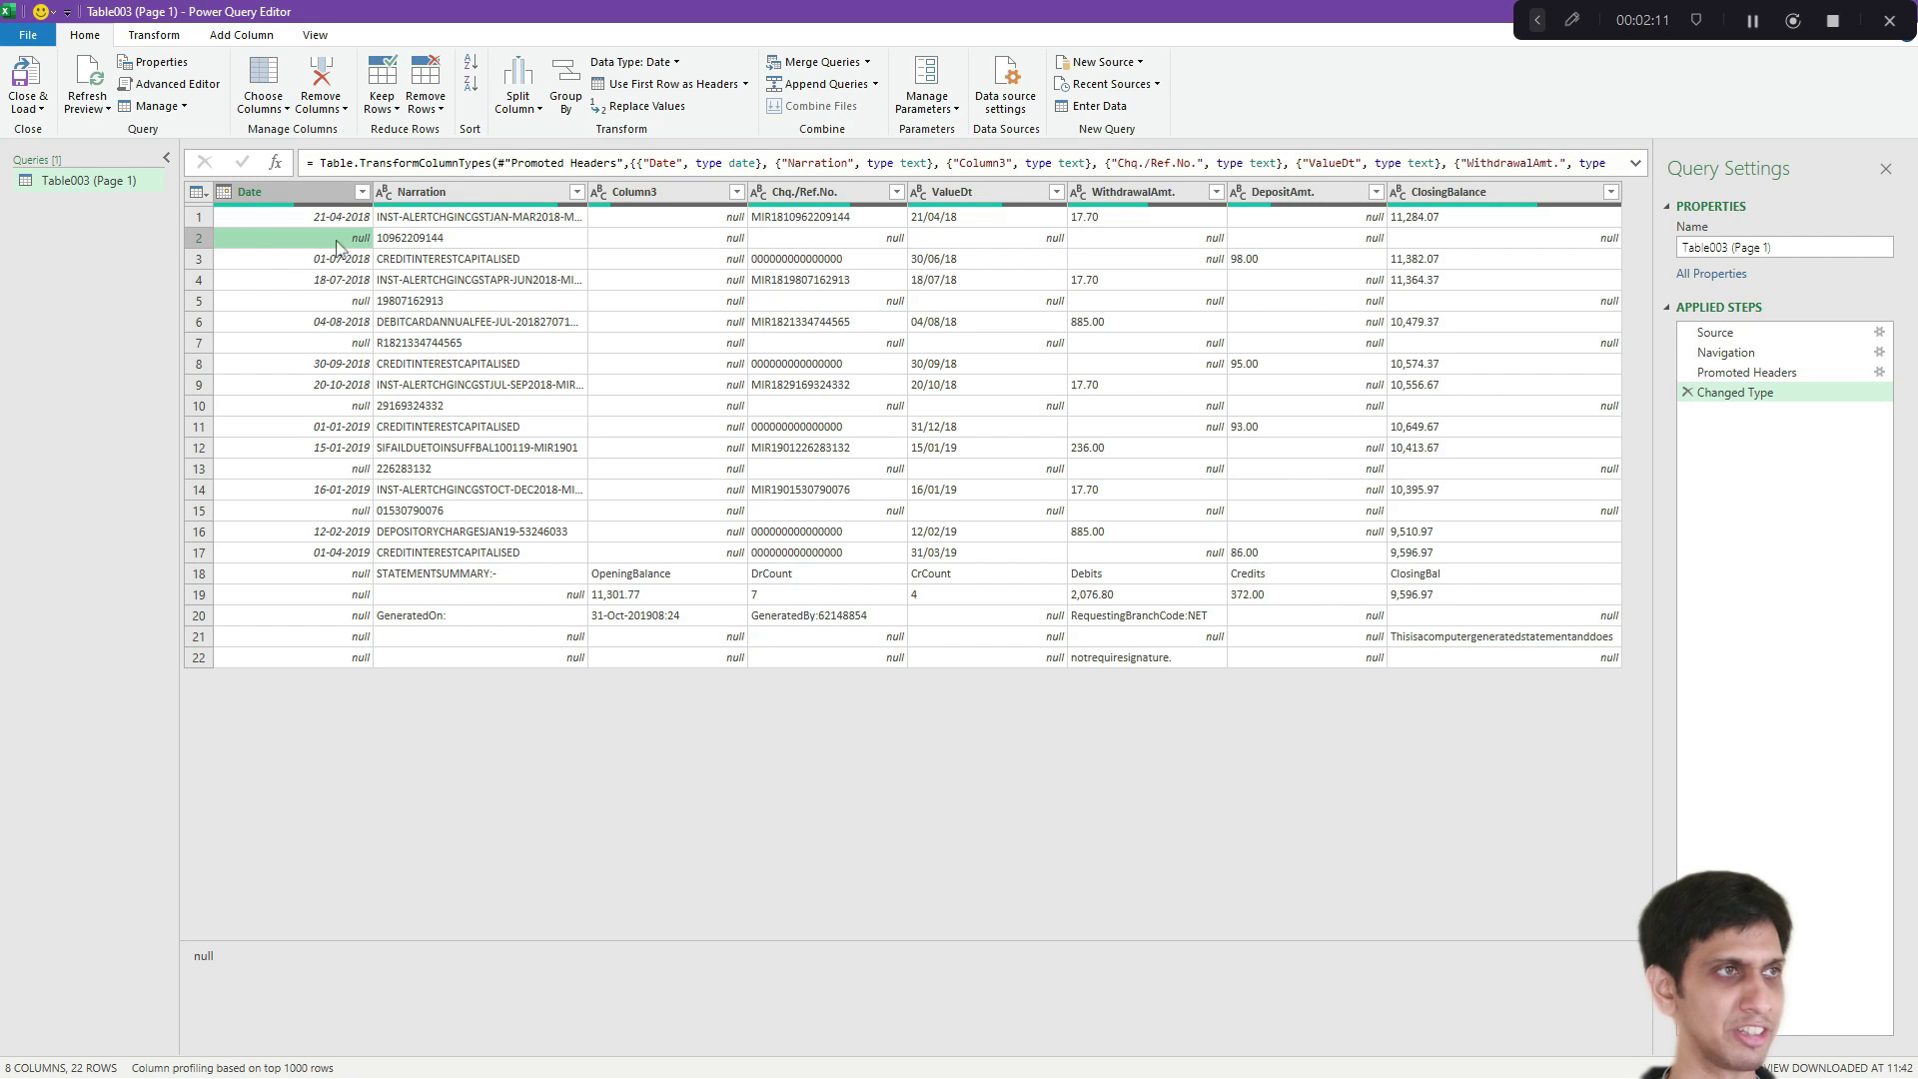
left_click(362, 193)
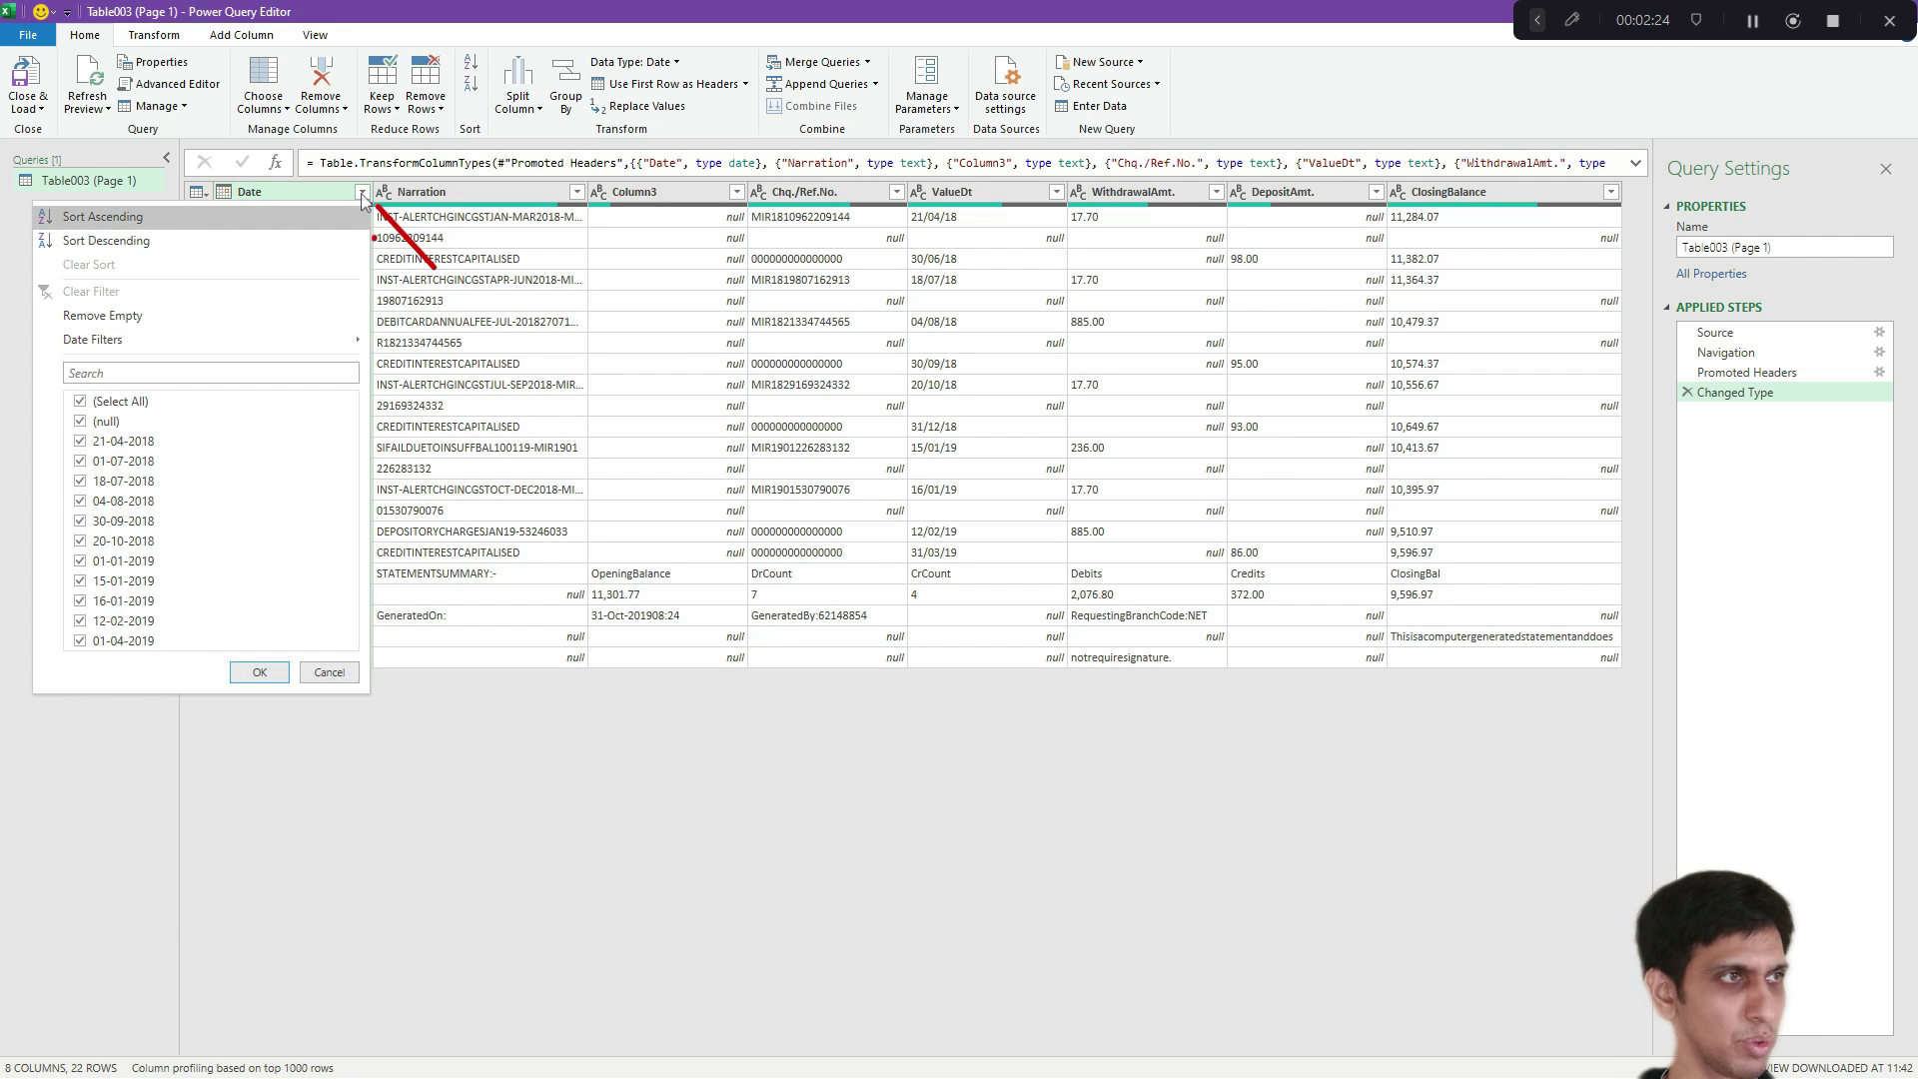
Step: Remove rows with an empty Date, leaving 11 rows, and confirm Column3 holds only nulls
left_click(113, 318)
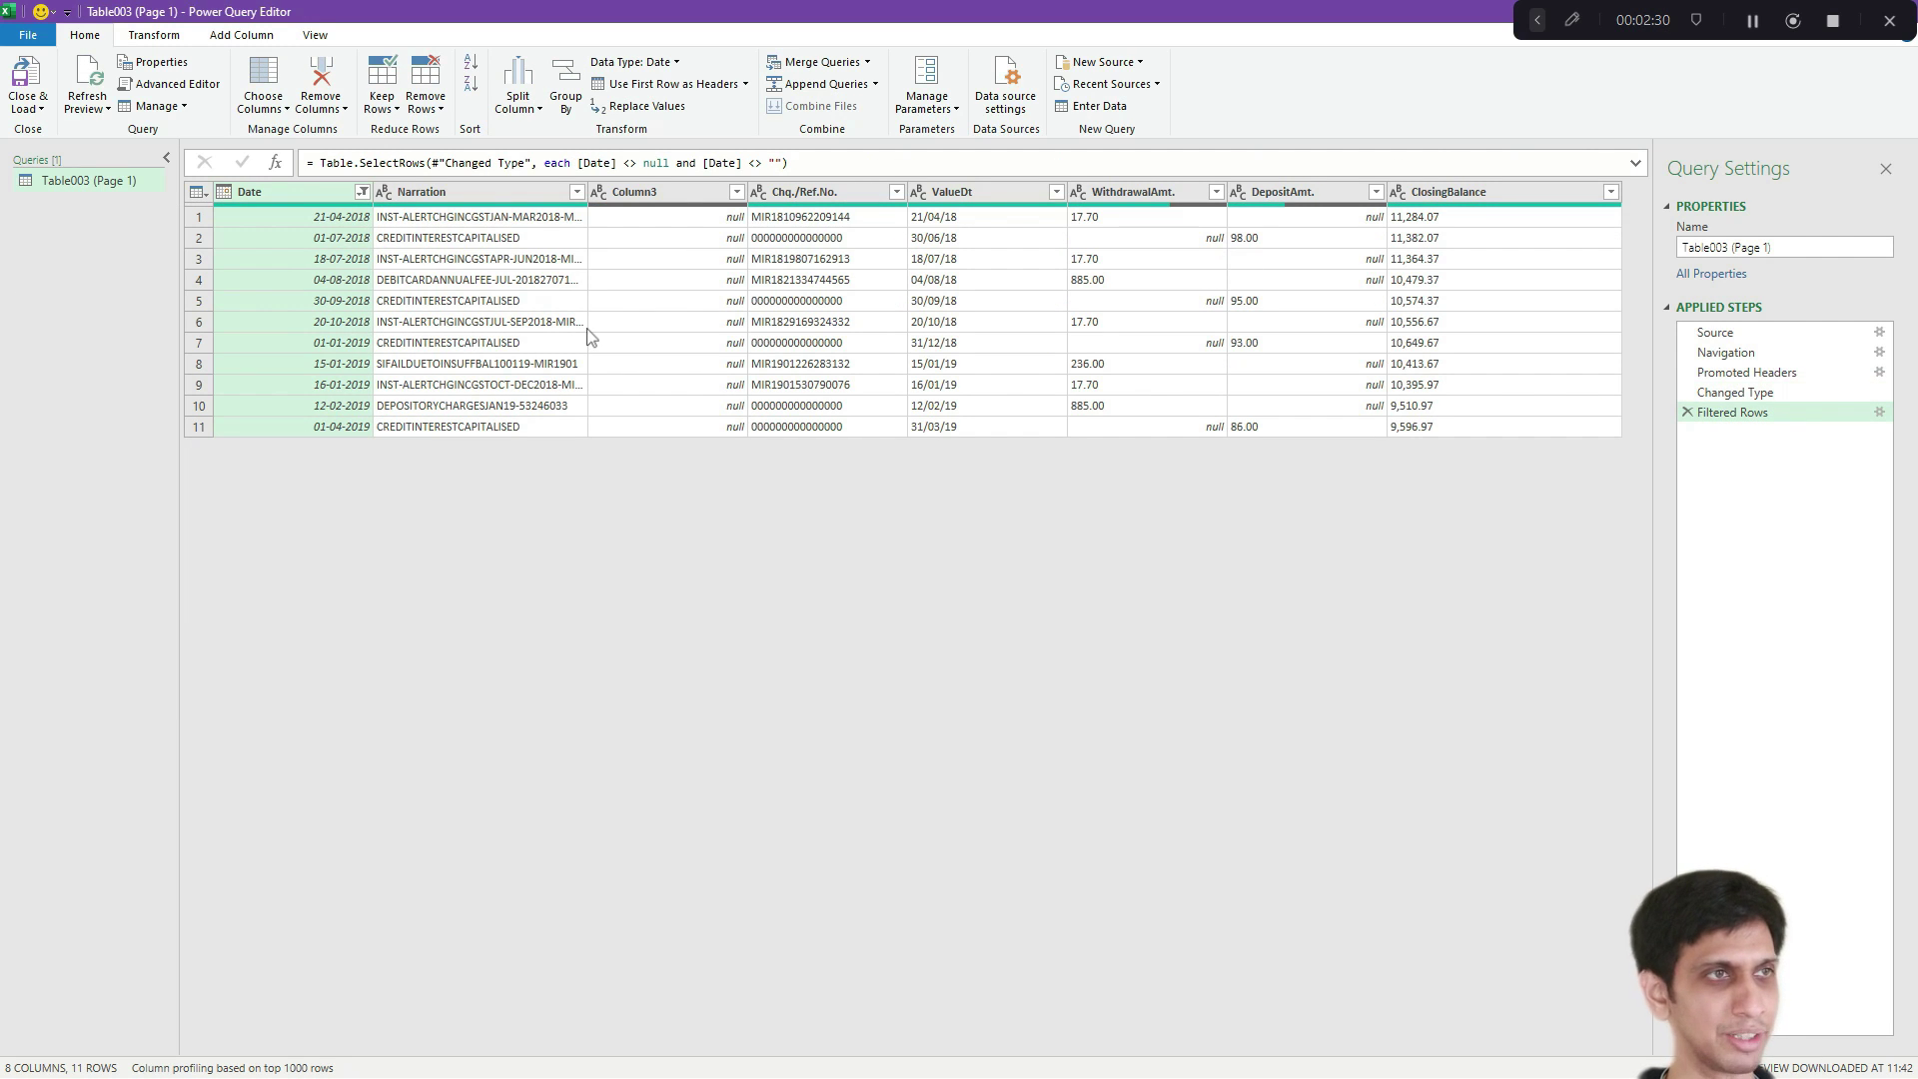
left_click(438, 319)
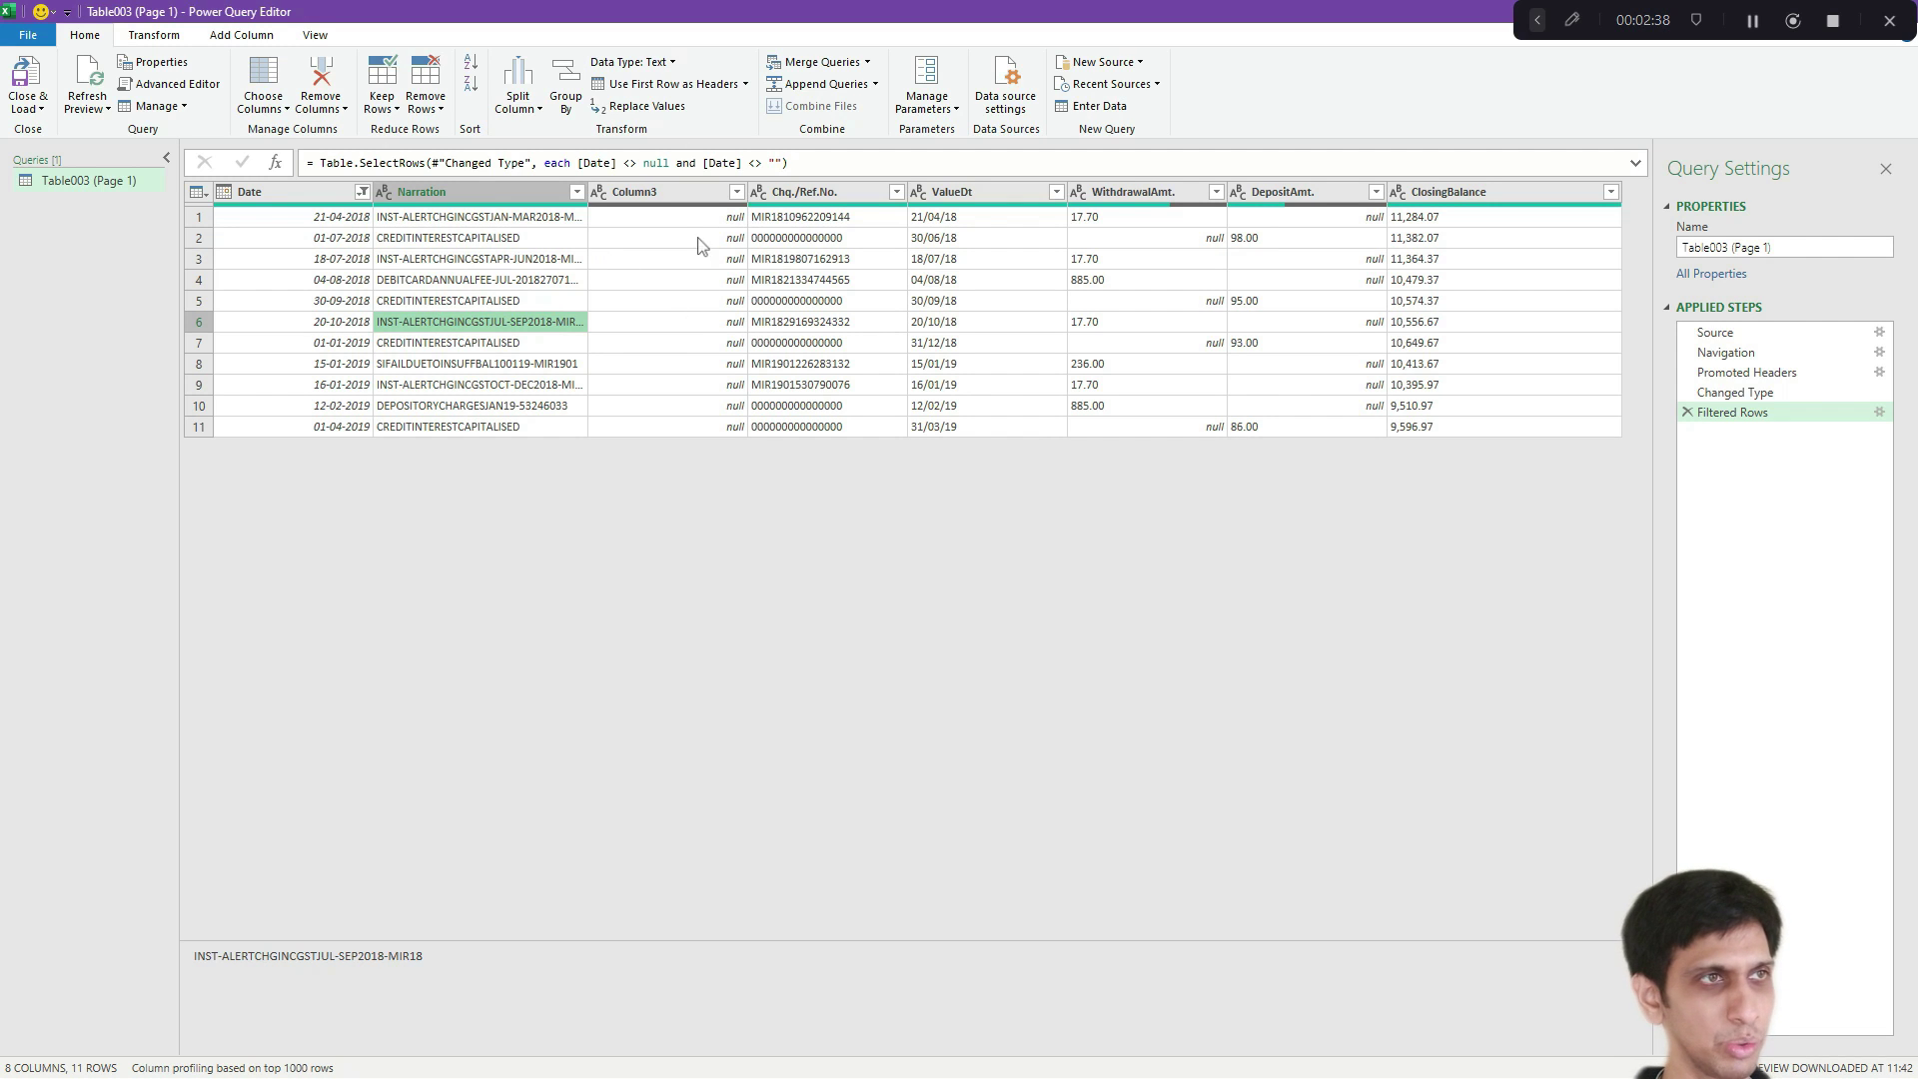
left_click(738, 260)
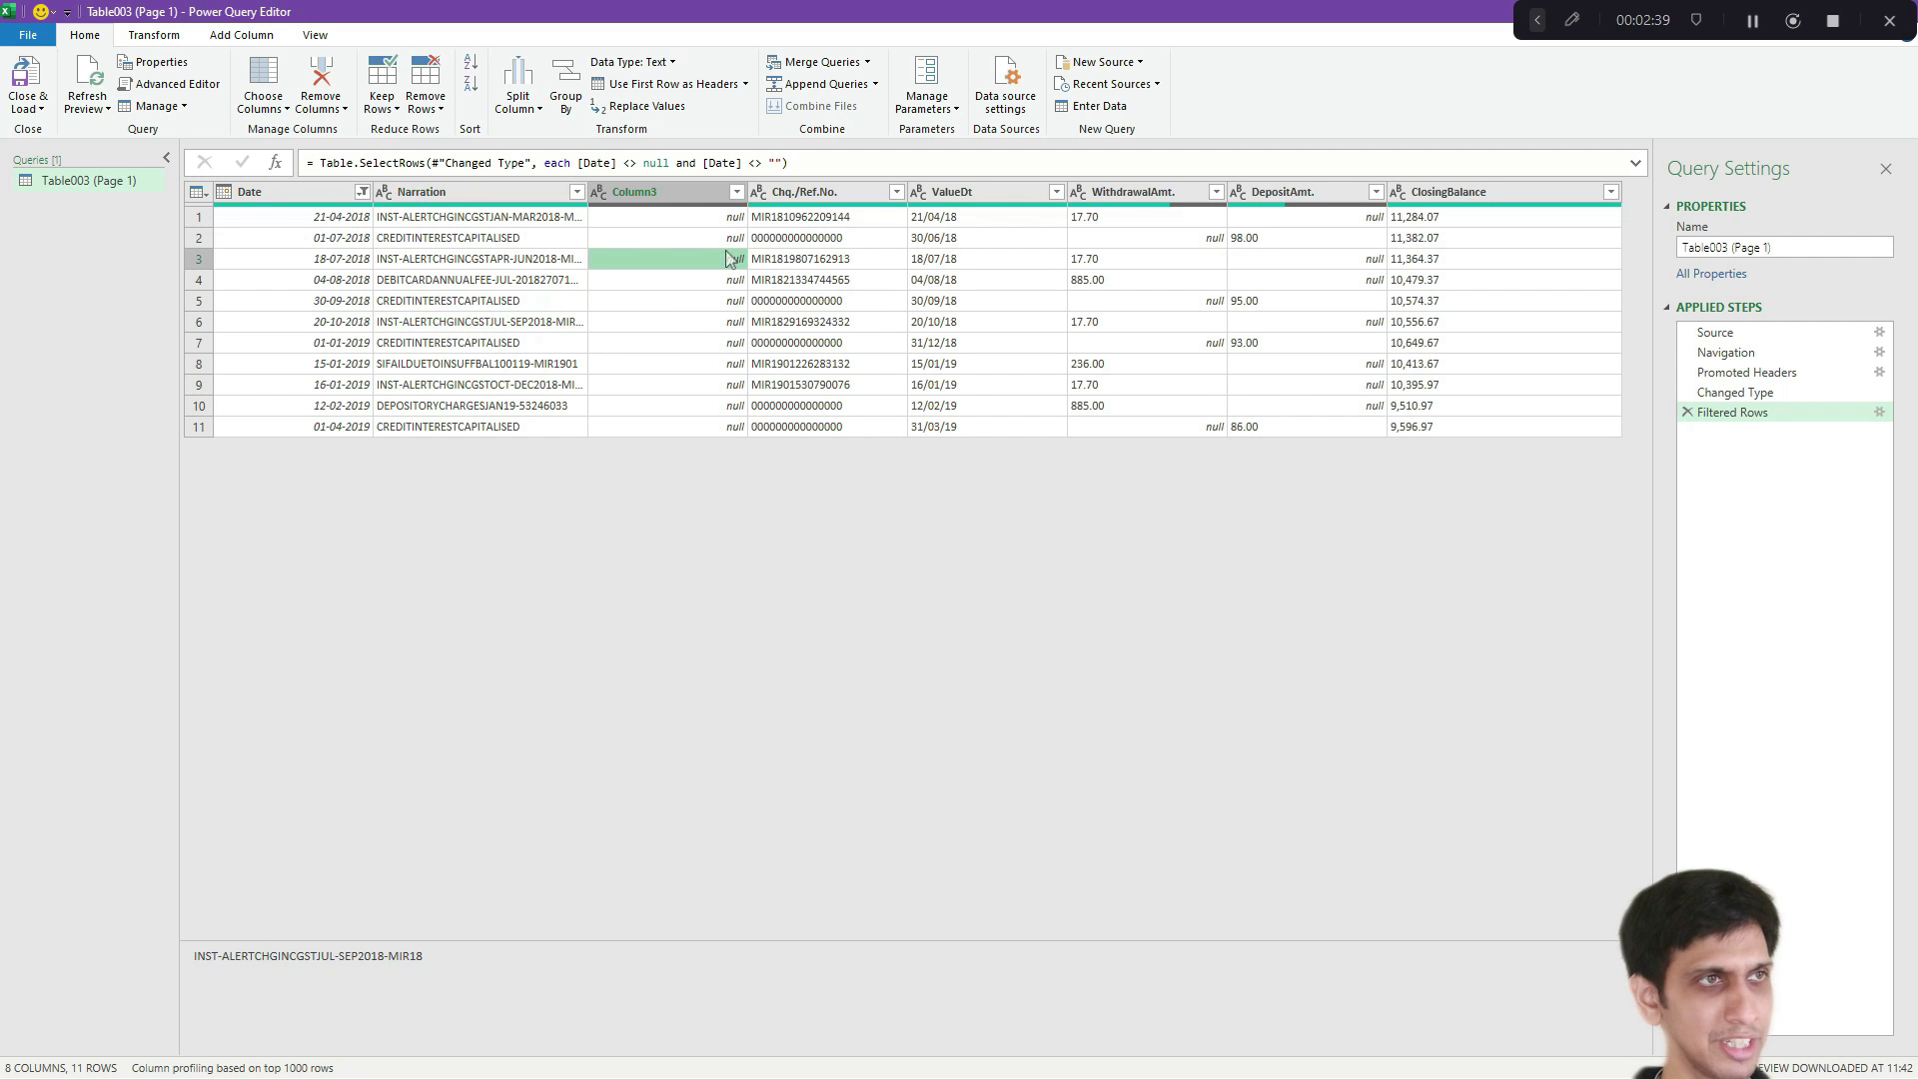
left_click(659, 200)
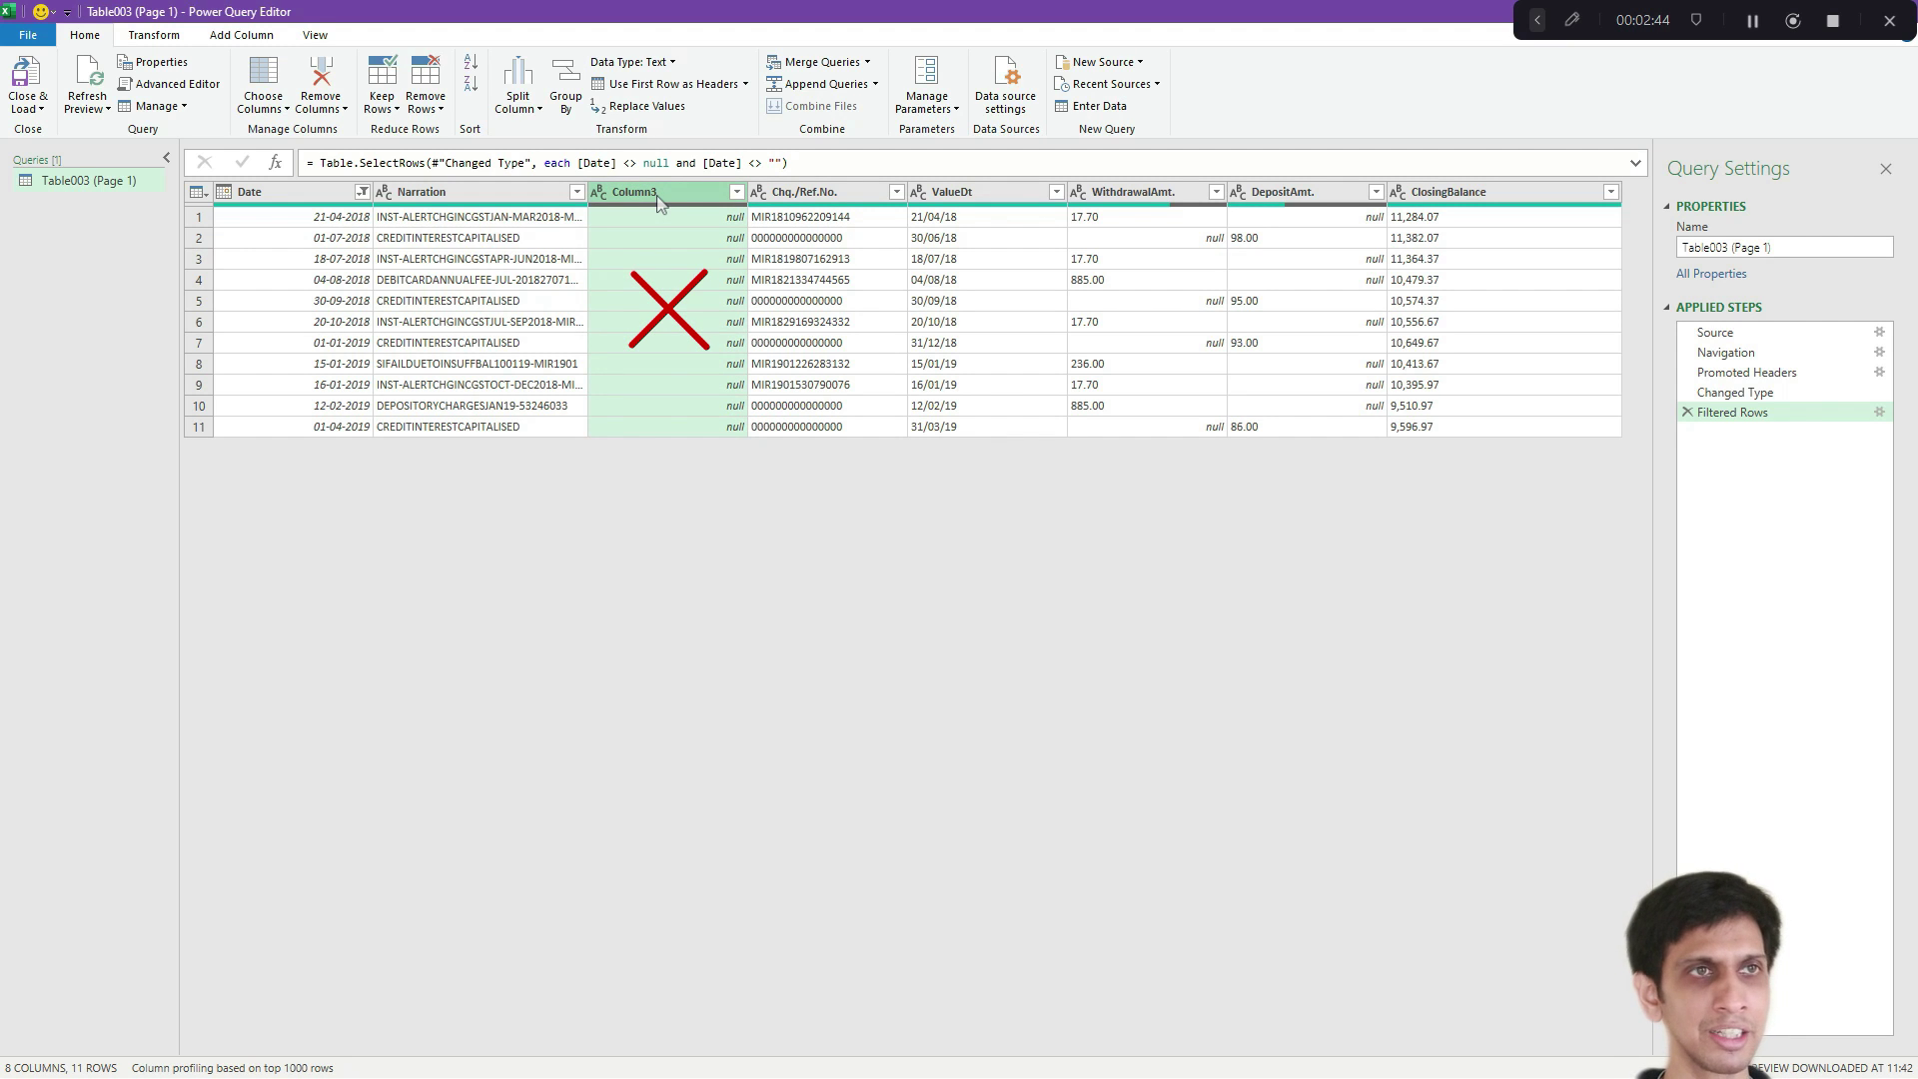
Step: Remove the empty Column3, leaving seven columns, and note the null withdrawal in row 5
right_click(659, 200)
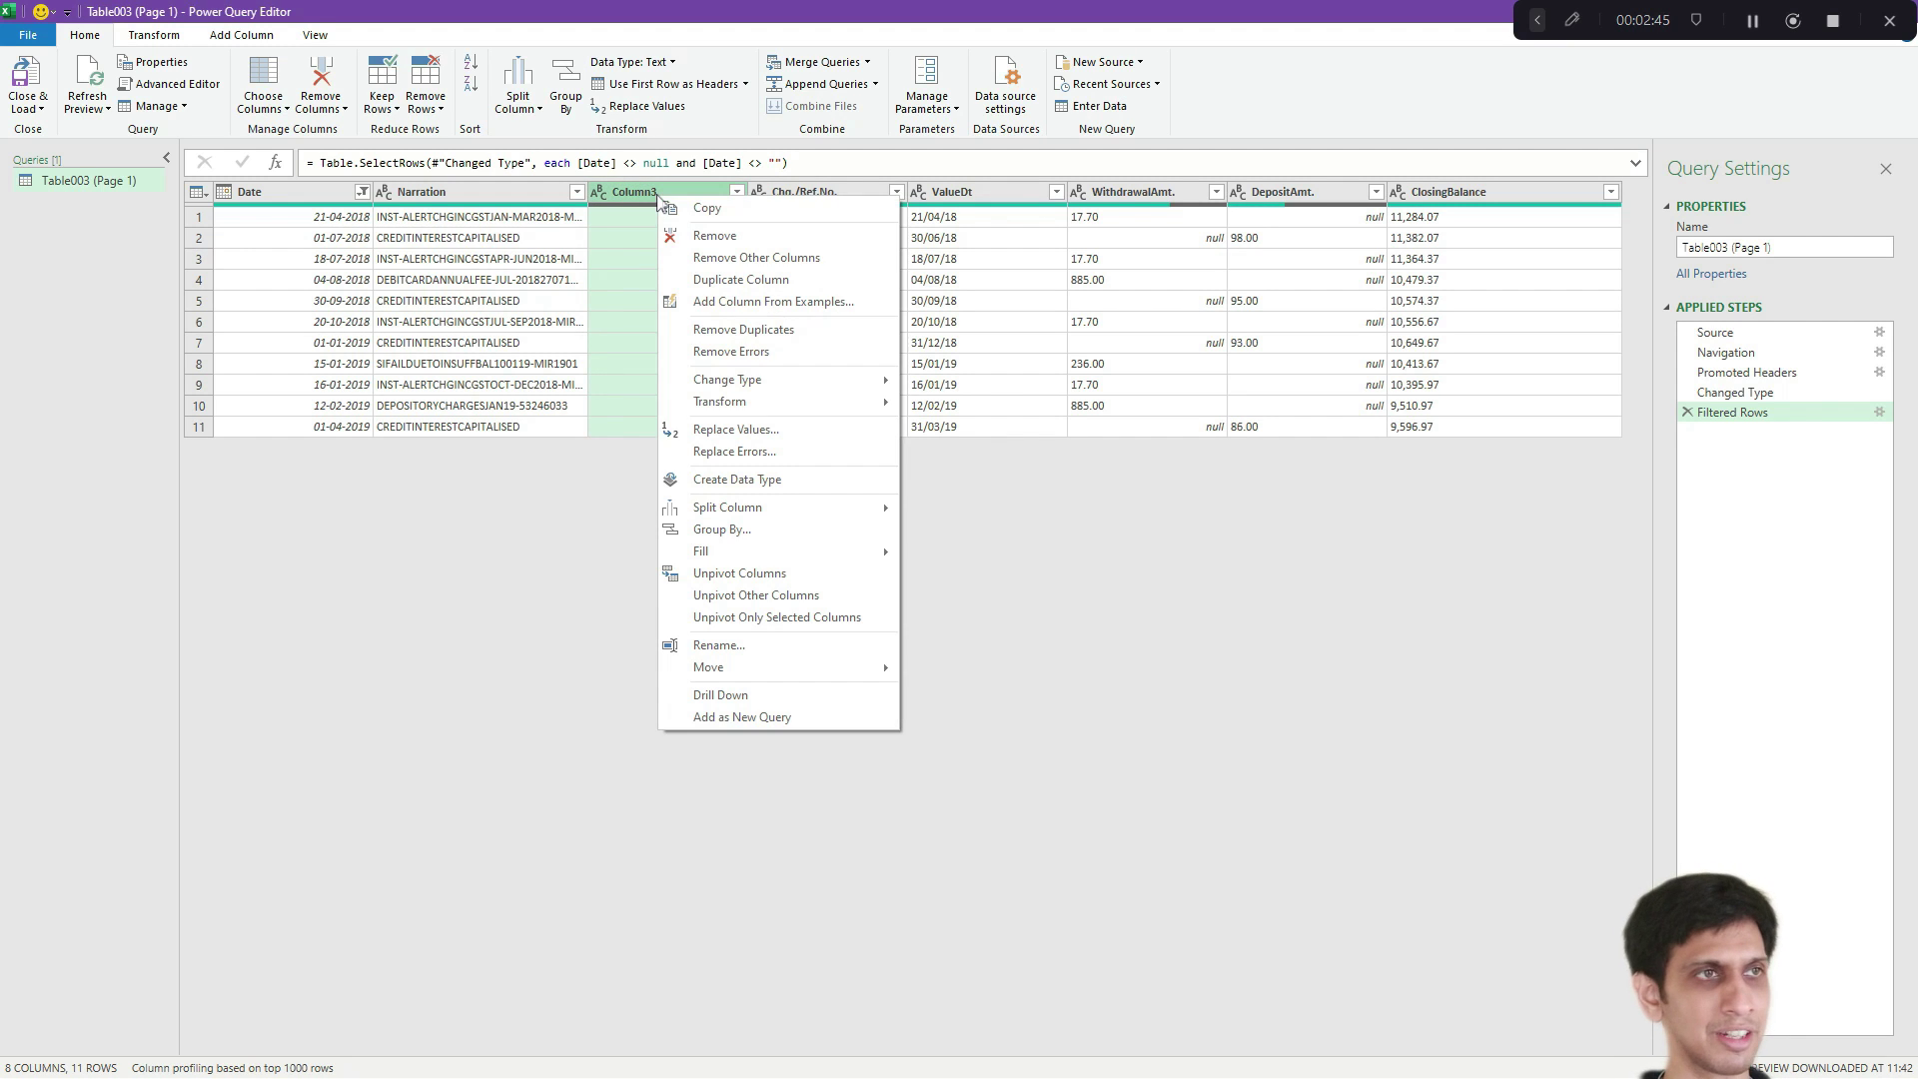
left_click(718, 238)
left_click(999, 312)
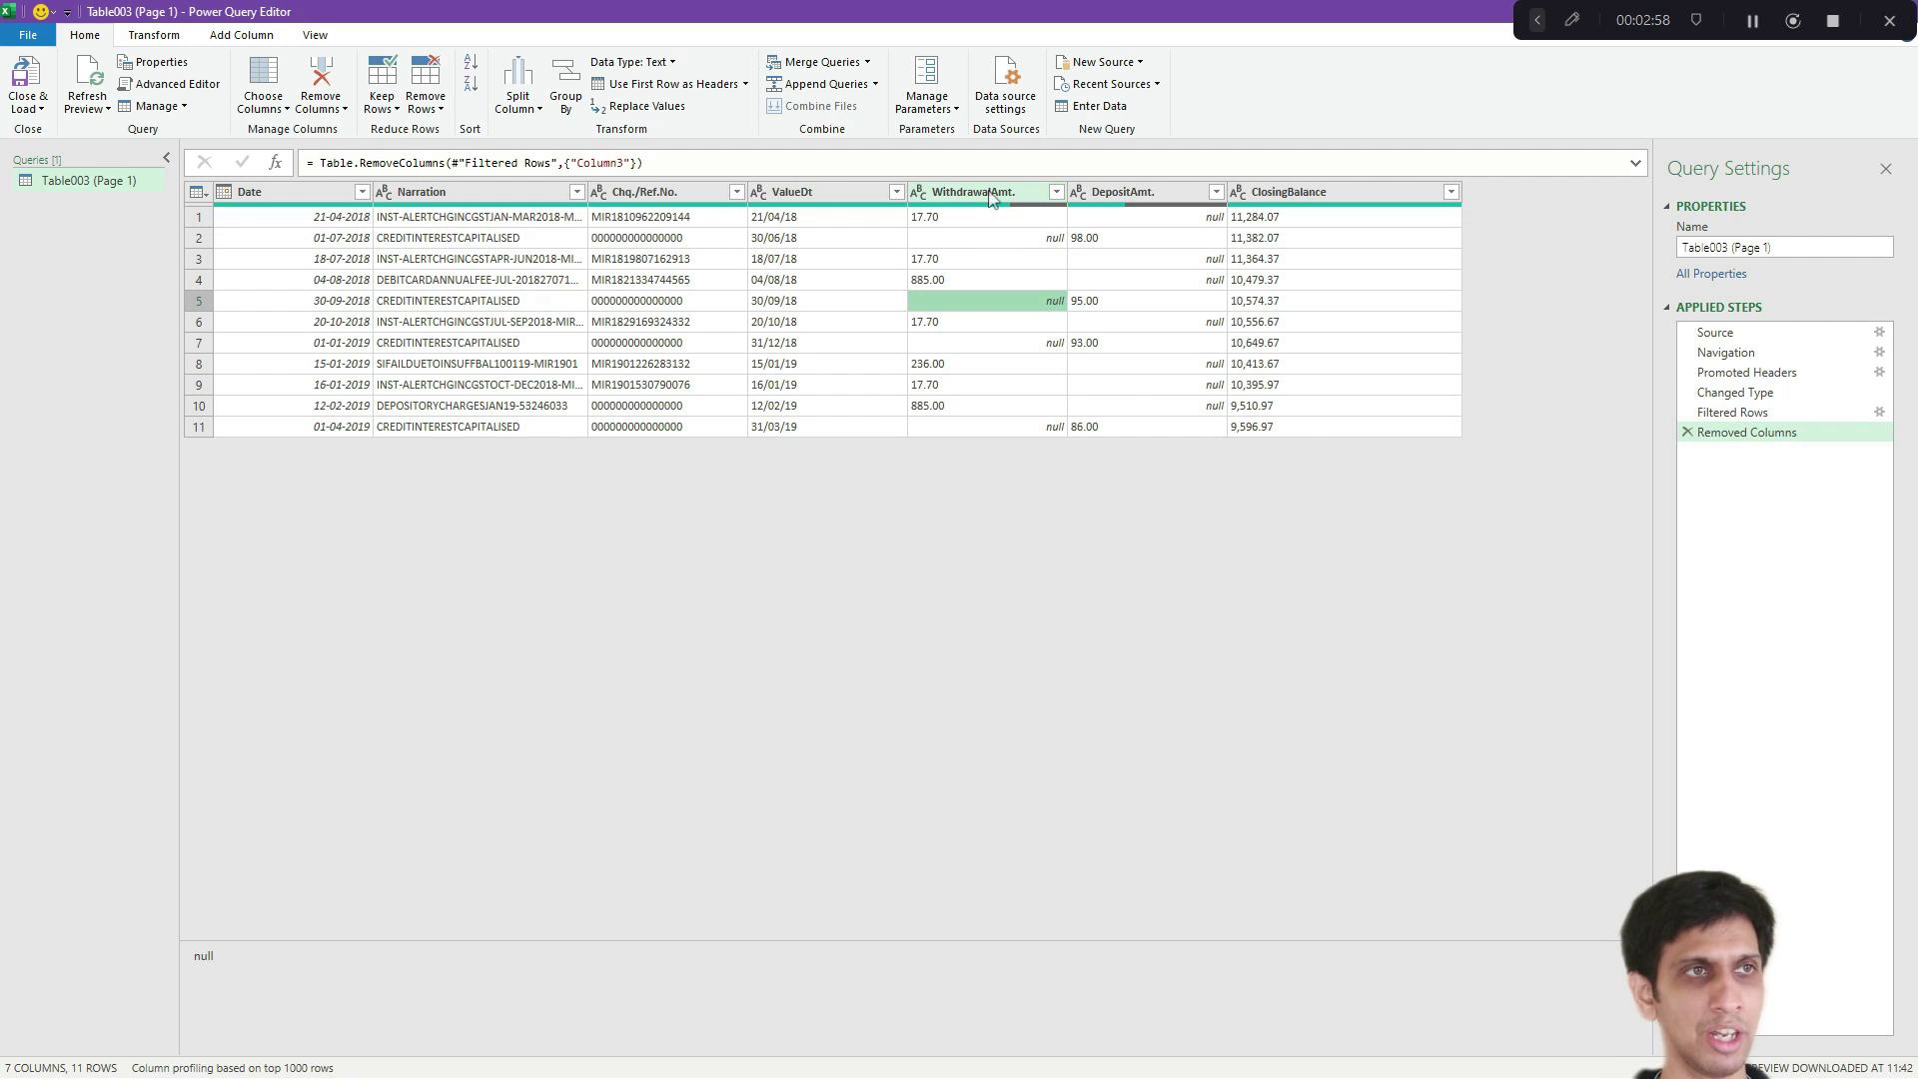
left_click(987, 195)
Step: Replace null with 0 in the WithdrawalAmt. and DepositAmt. columns
key("shift+Right")
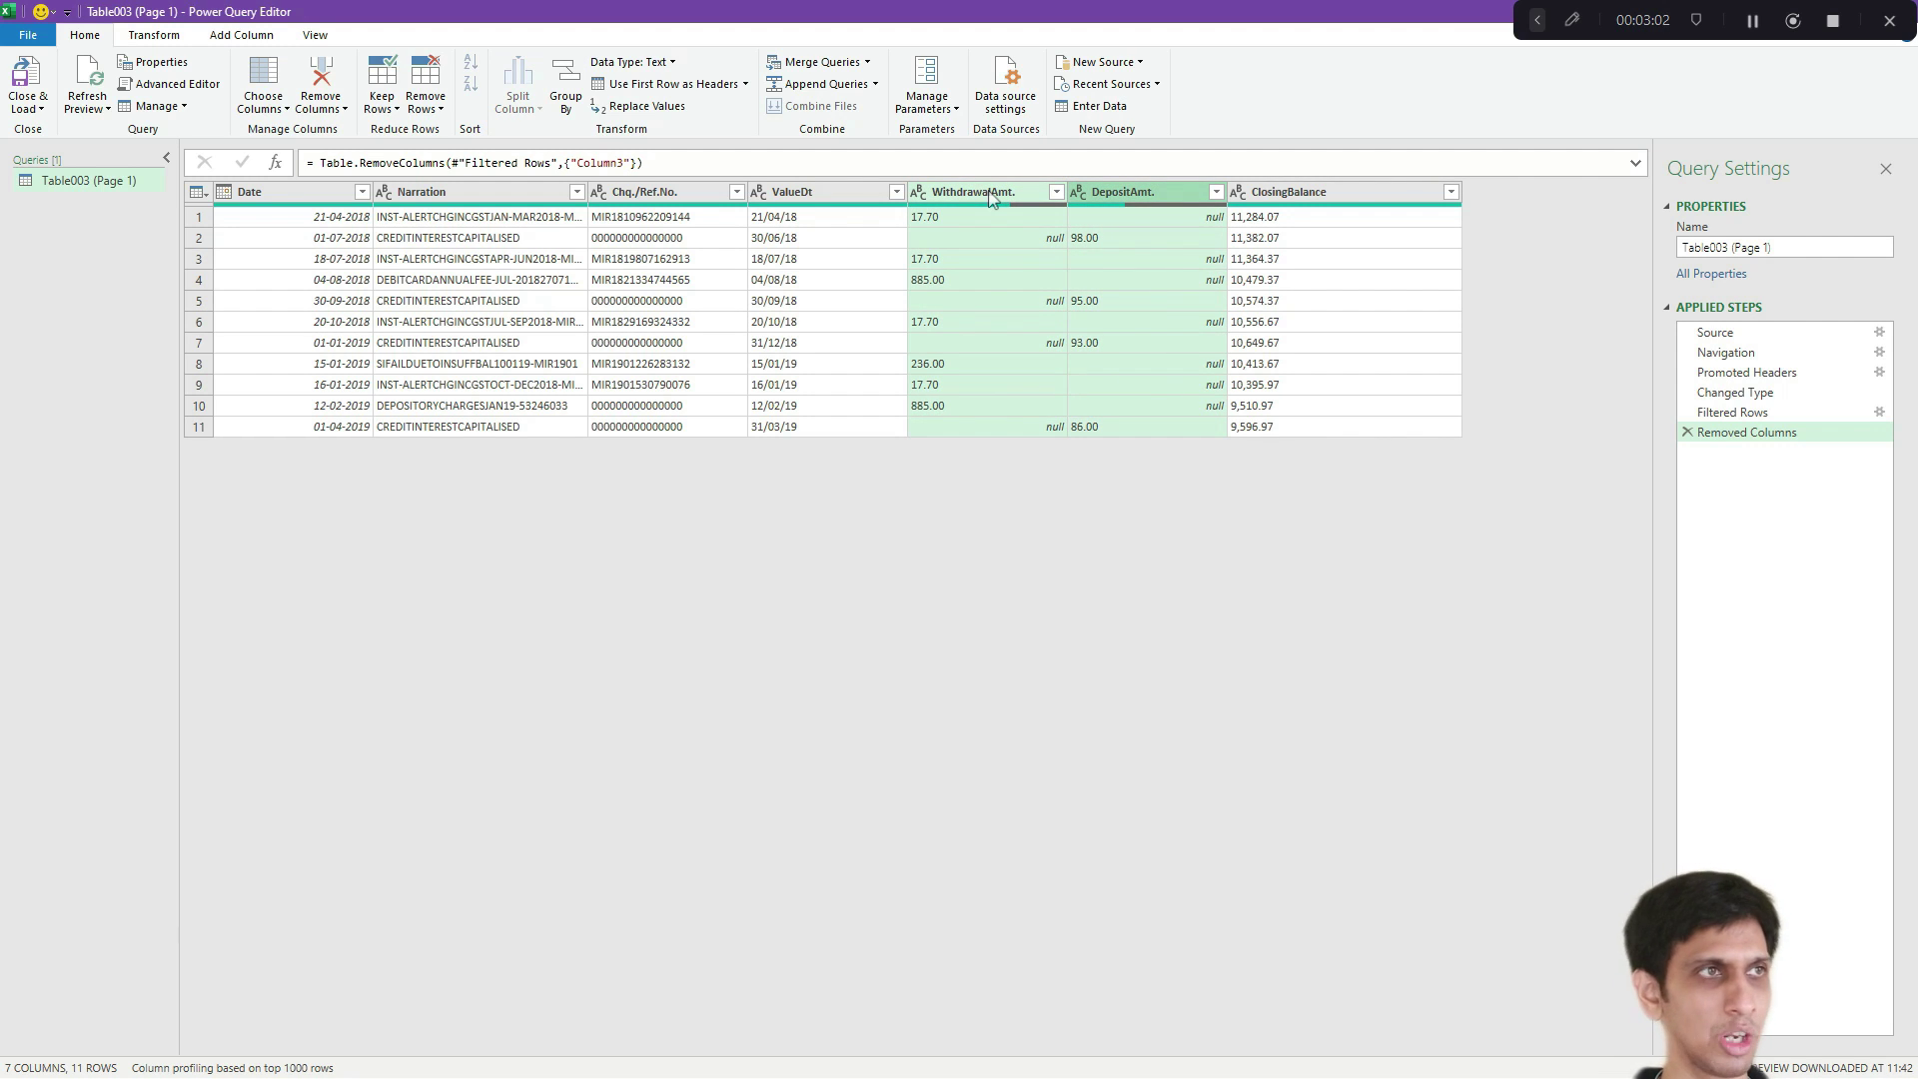
left_click(152, 36)
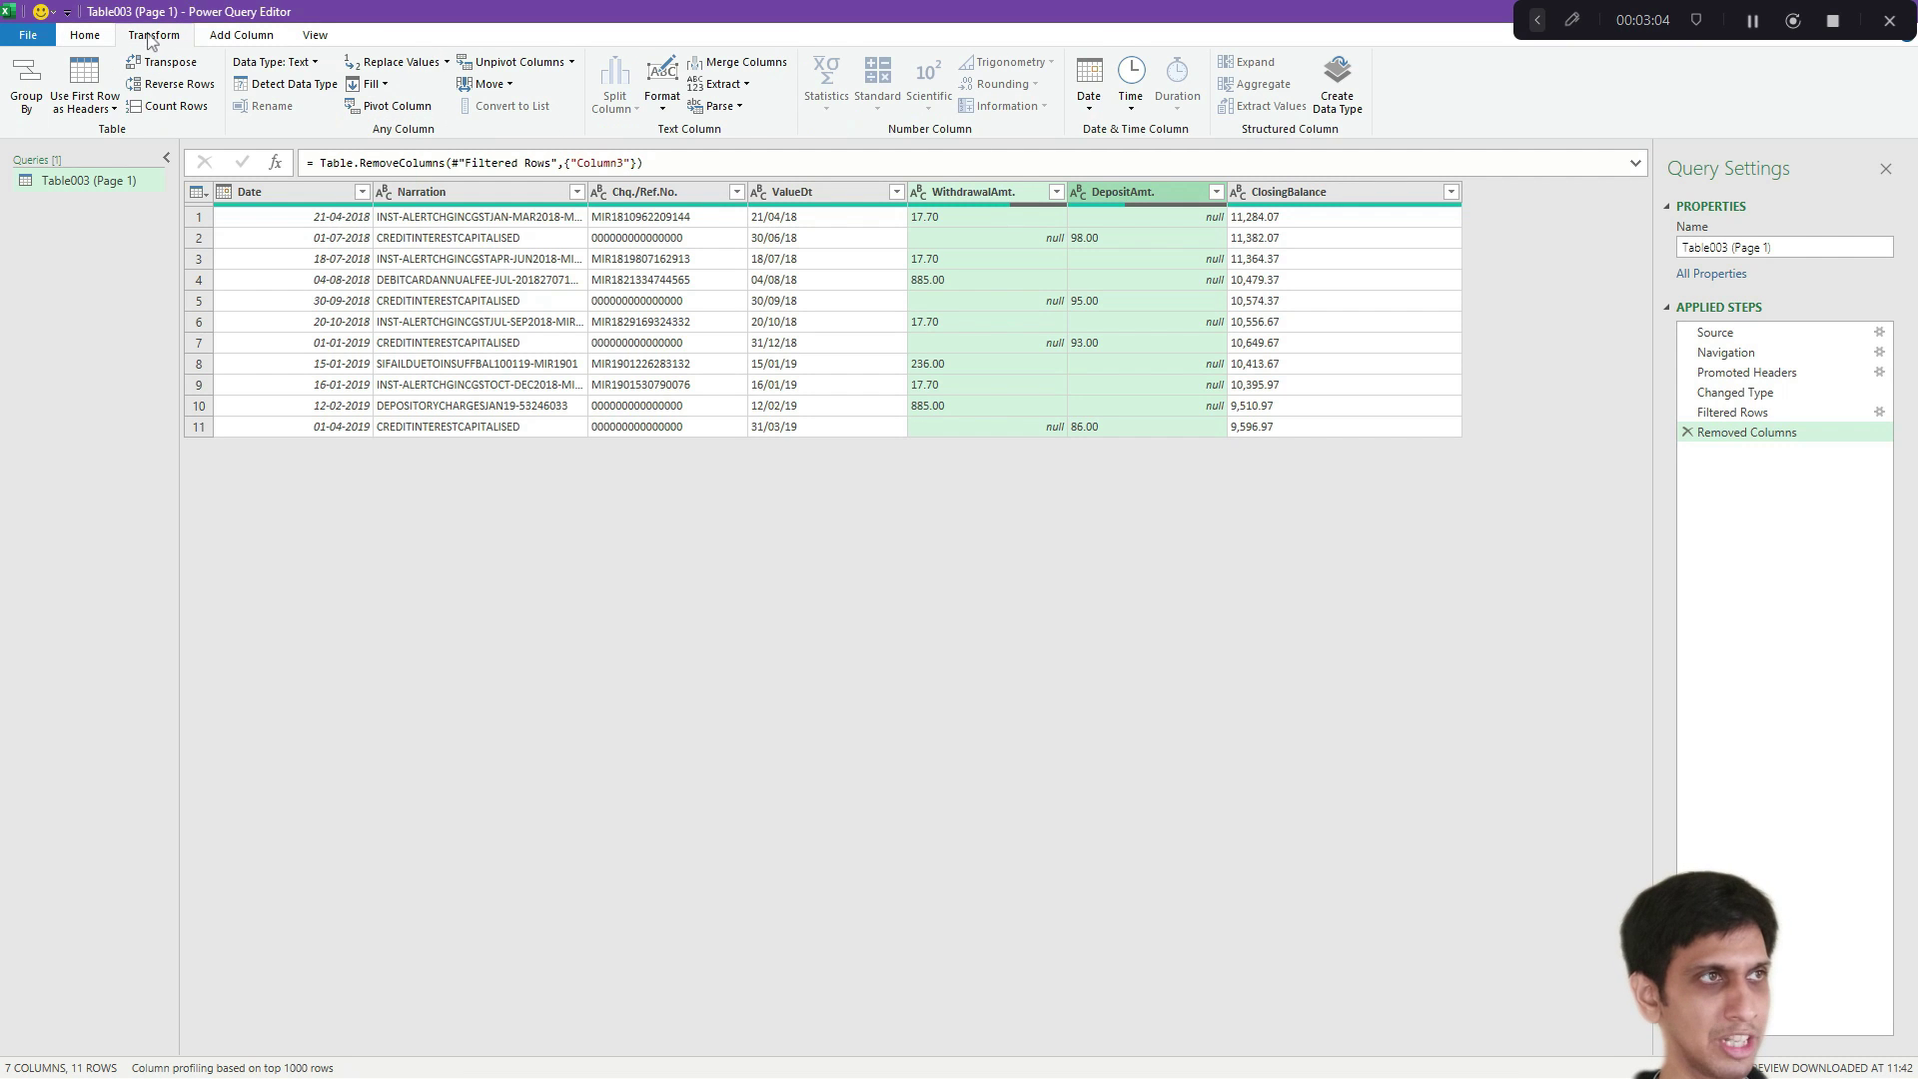
left_click(398, 66)
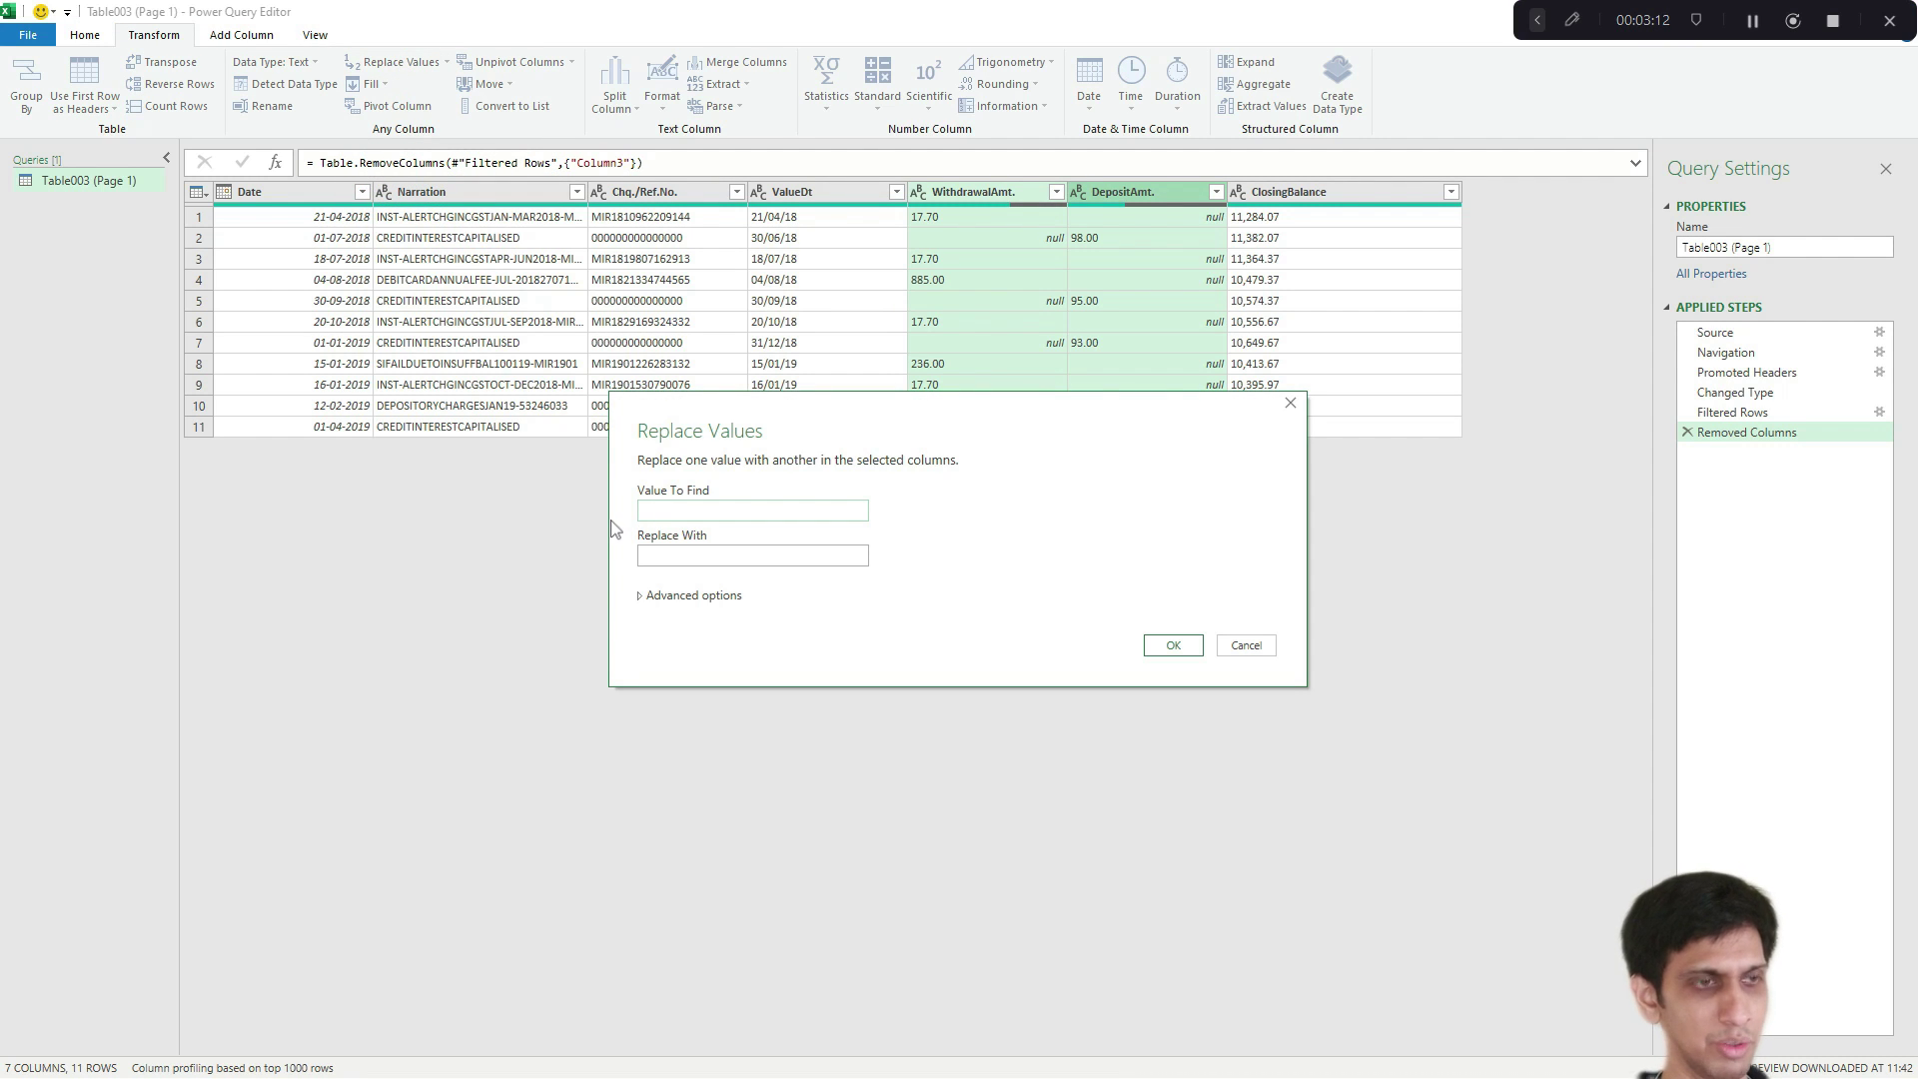
type("null")
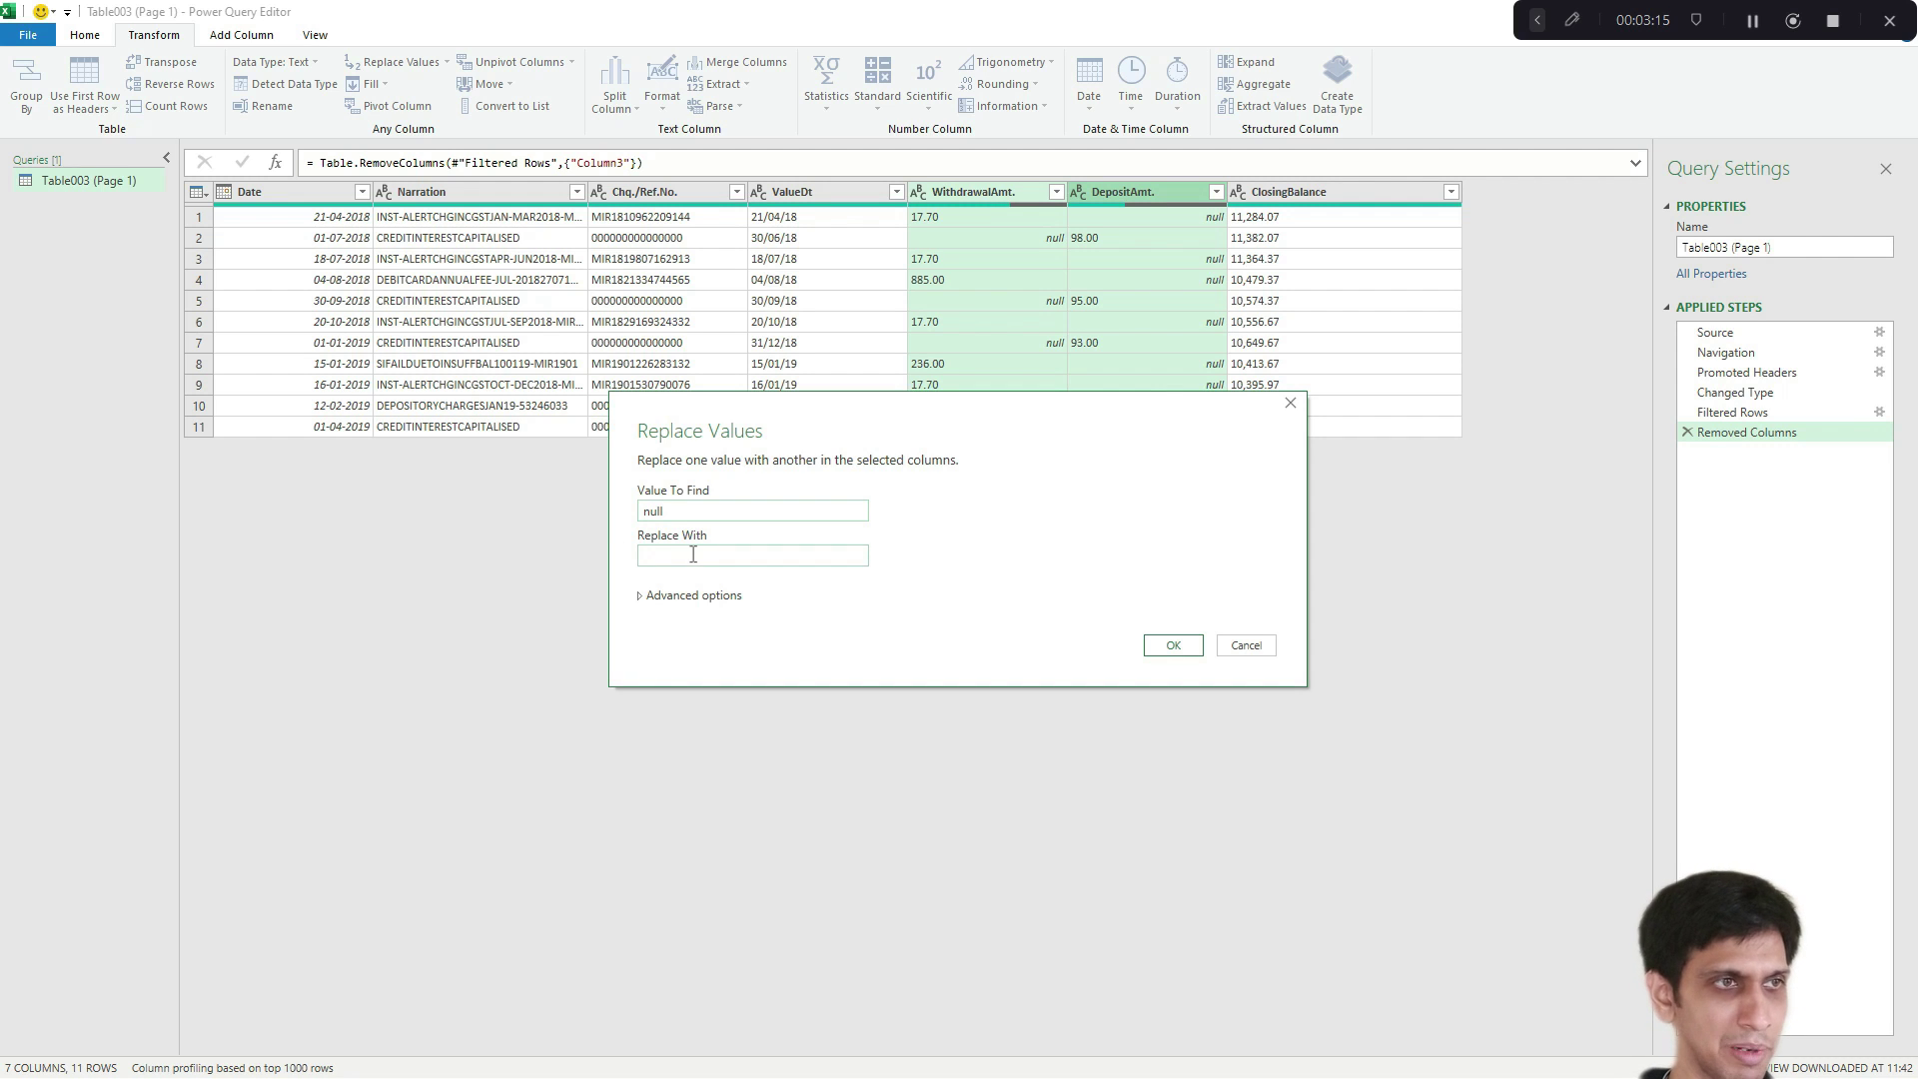
left_click(699, 556)
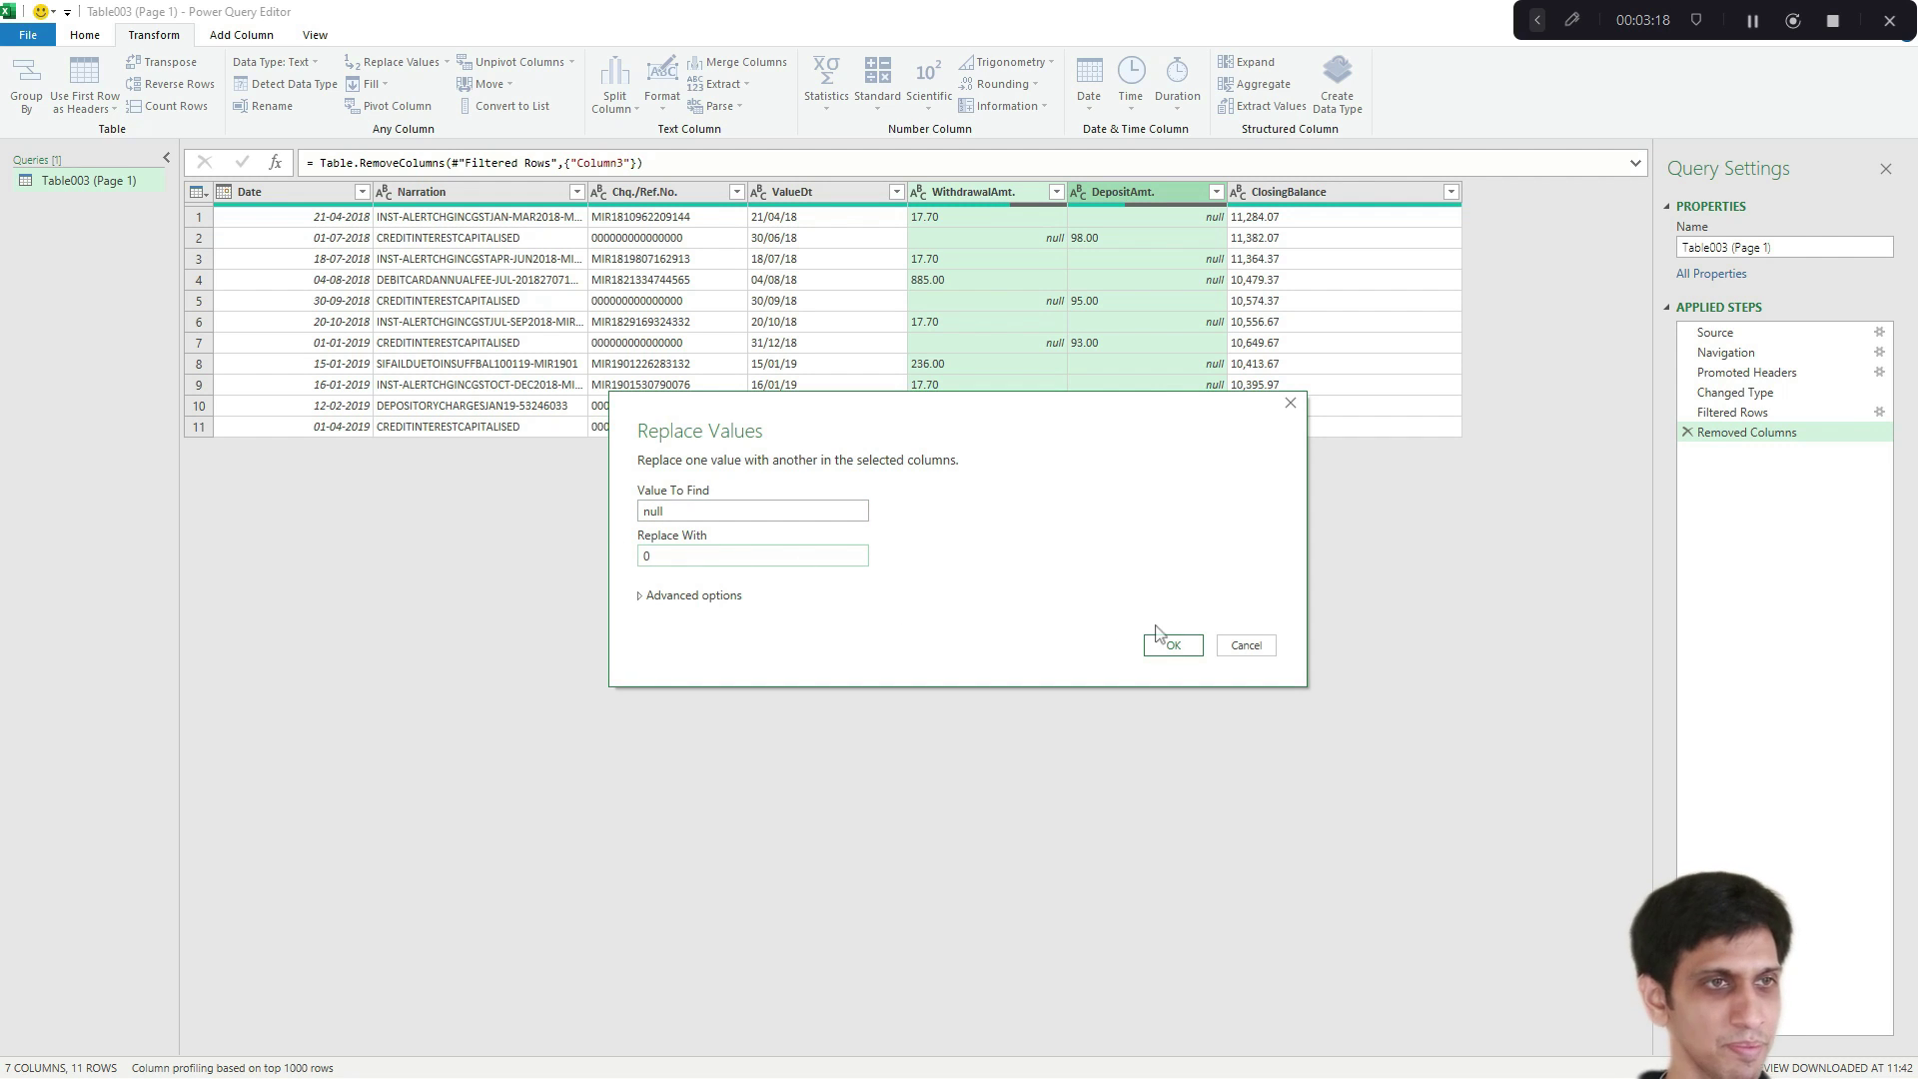
left_click(1175, 646)
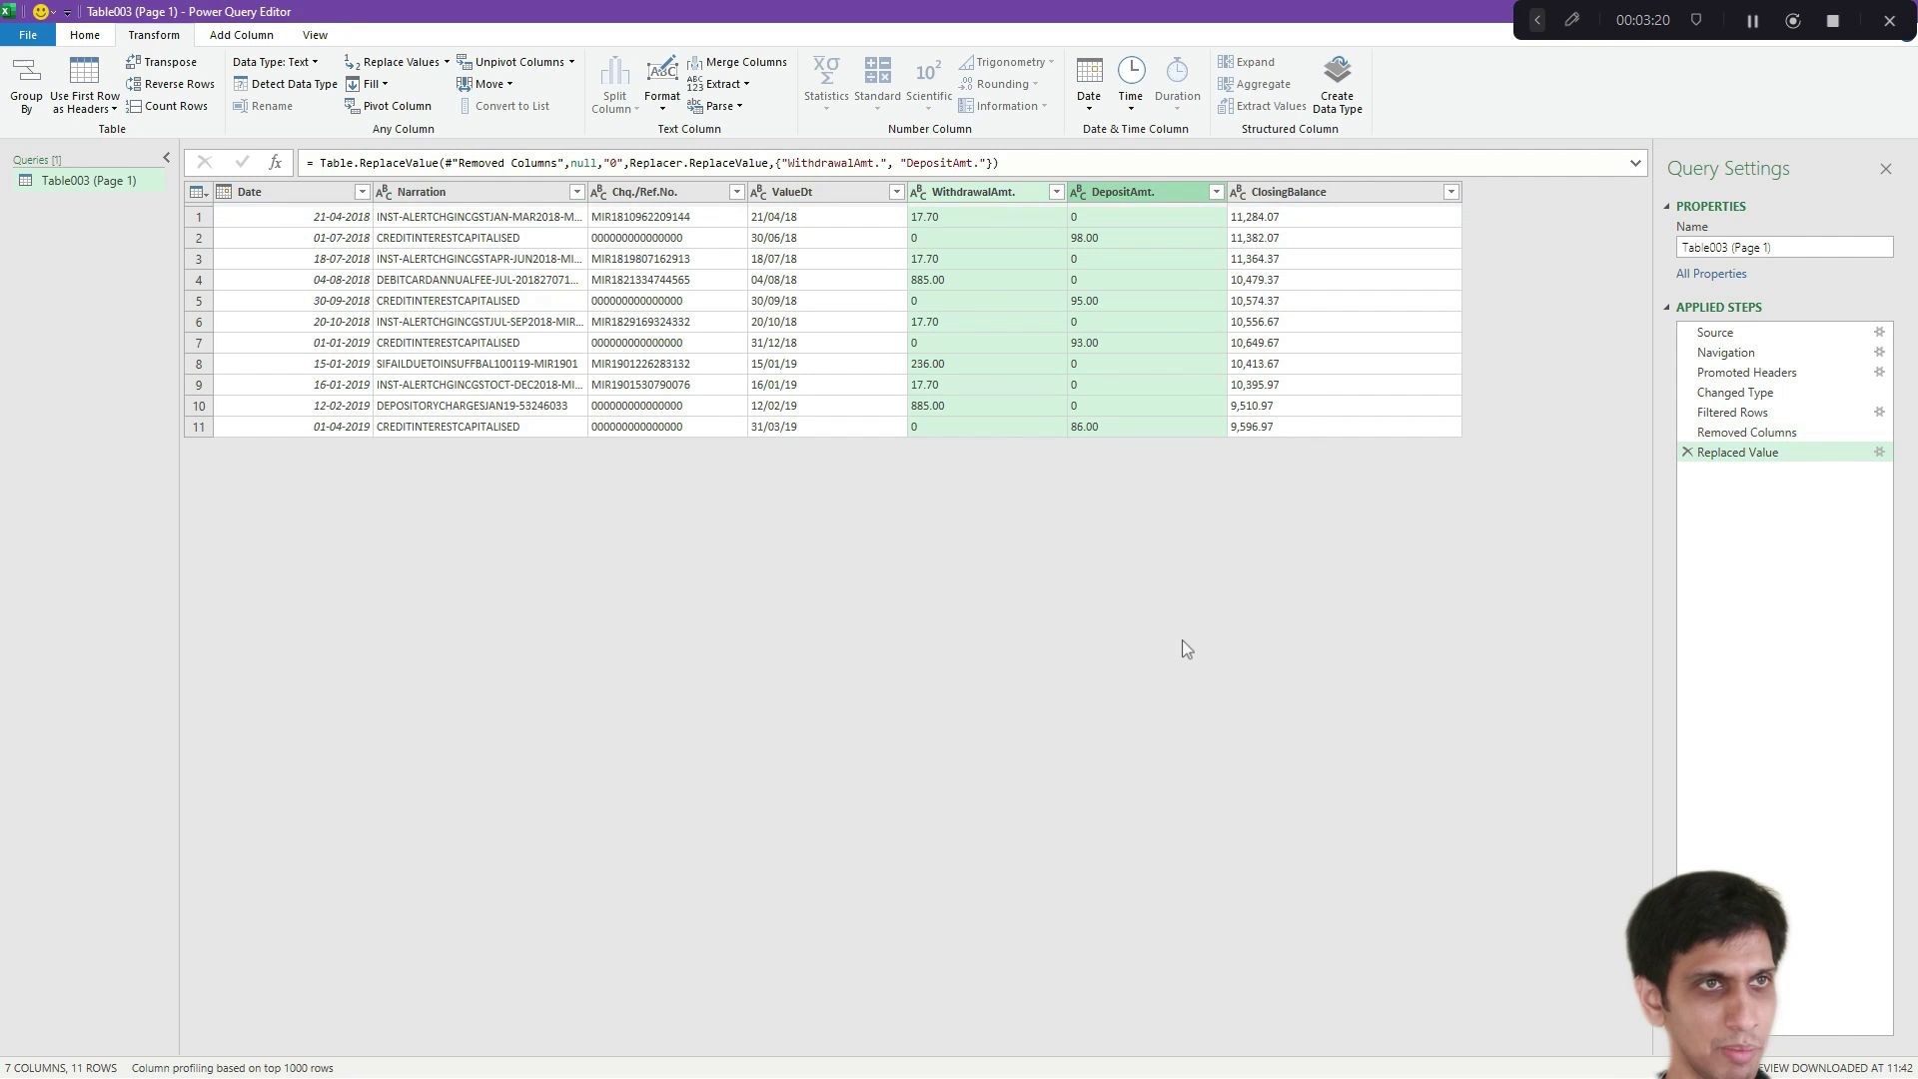
left_click(823, 364)
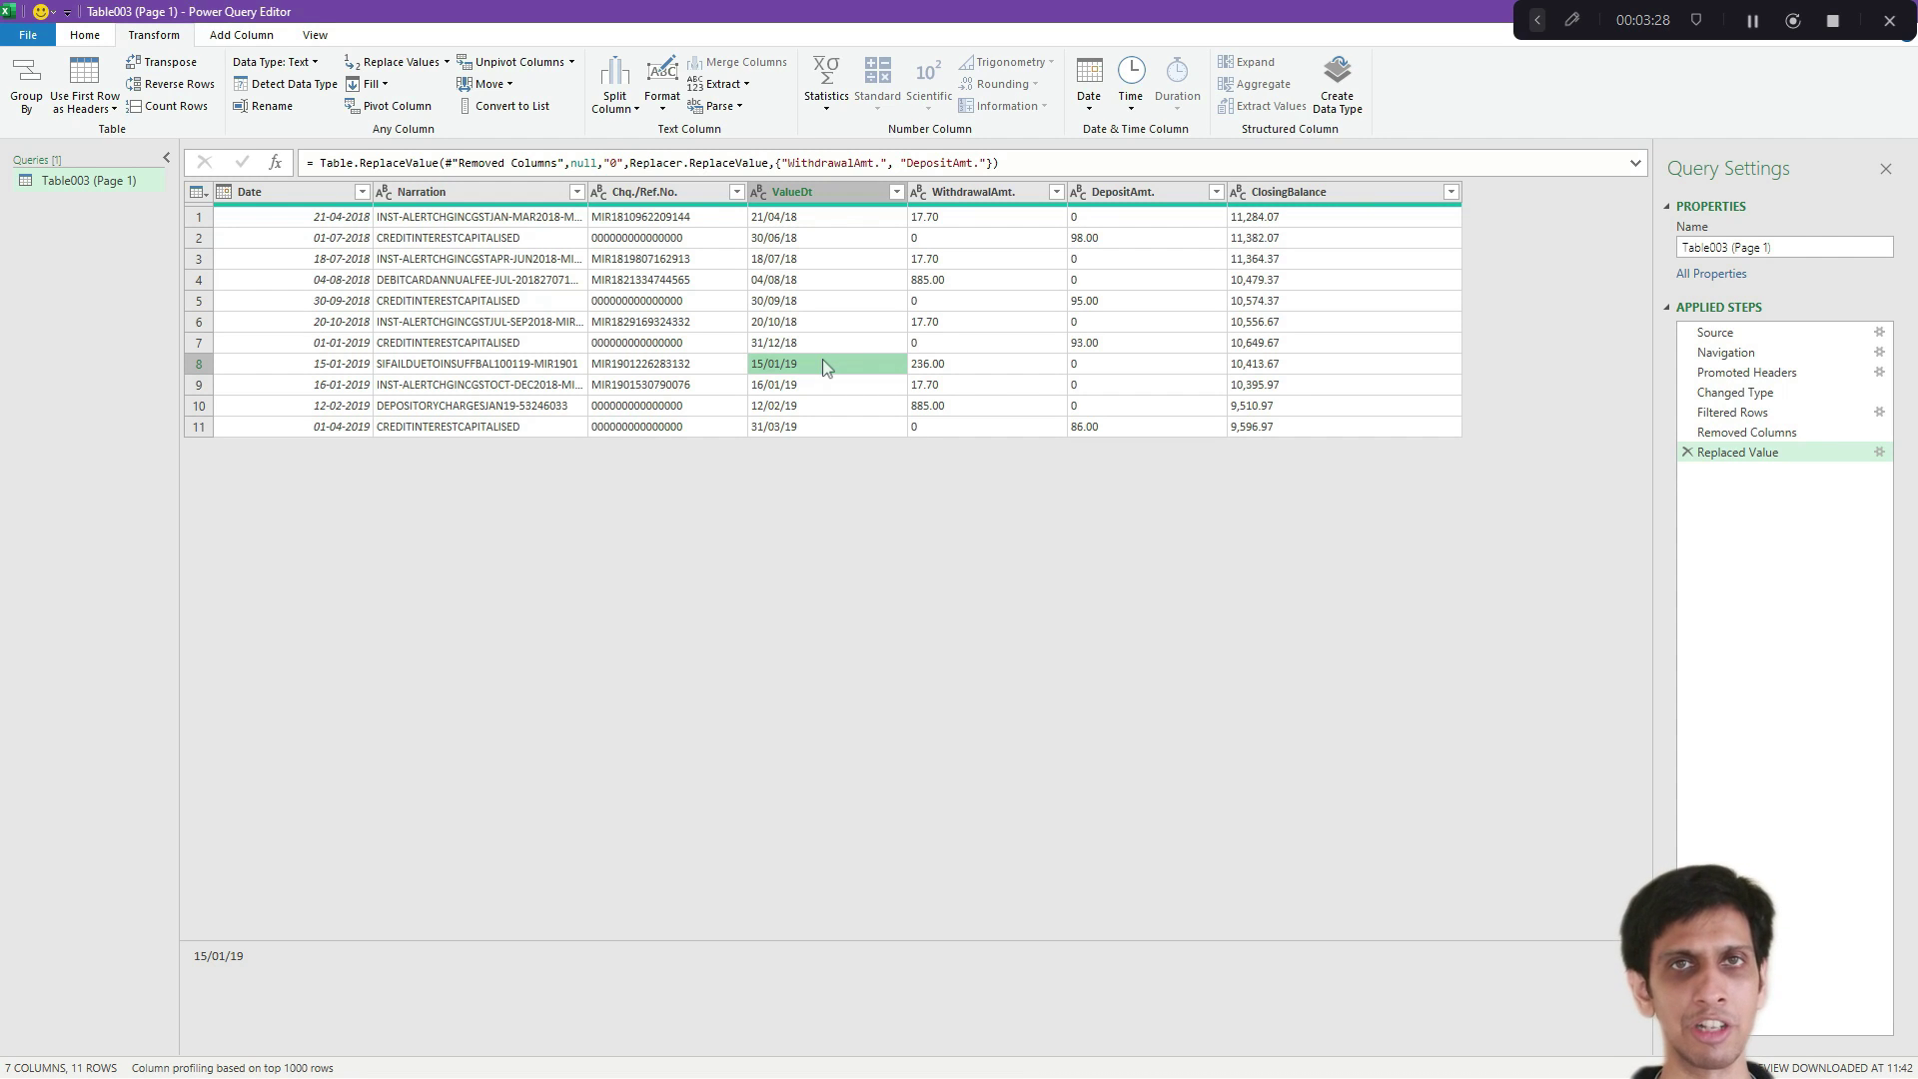
Step: Check the ValueDt entries like 21/04/18, then change the ValueDt column type to Date
left_click(237, 236)
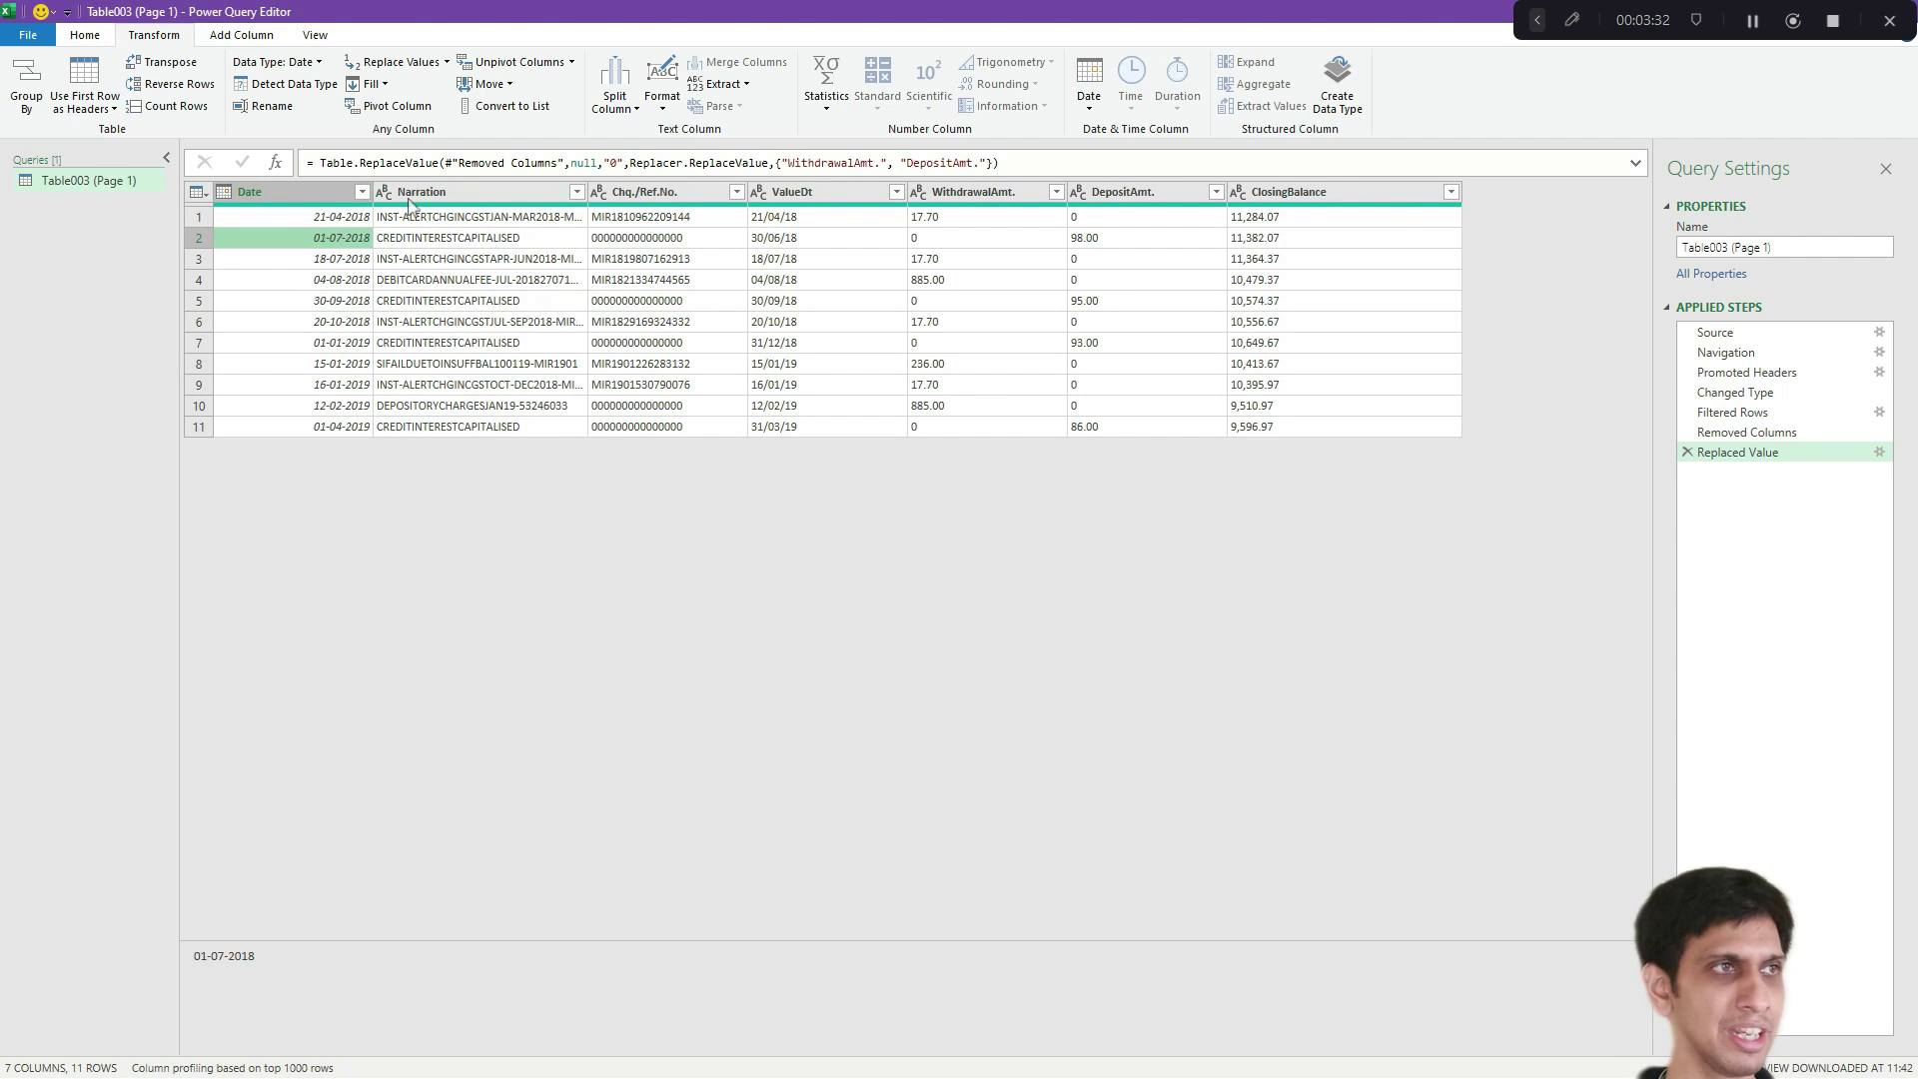
left_click(660, 195)
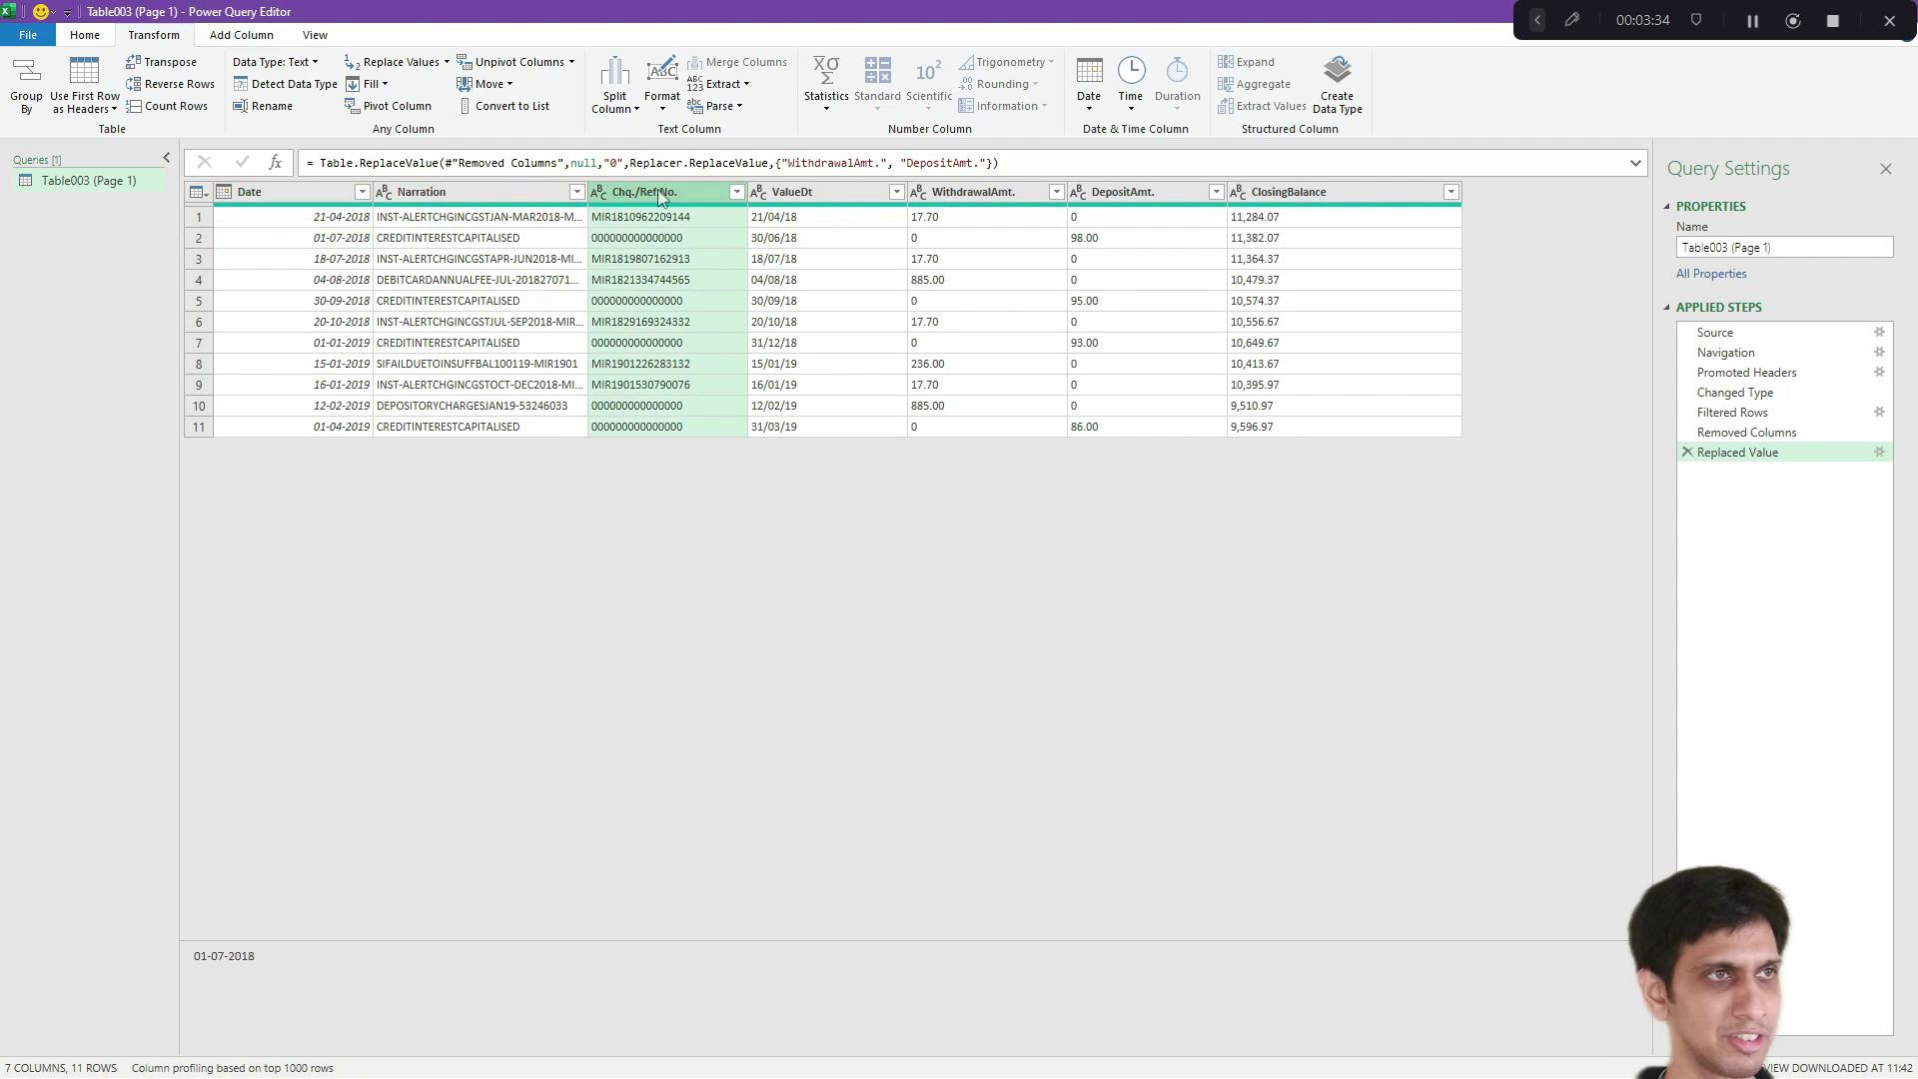
left_click(651, 239)
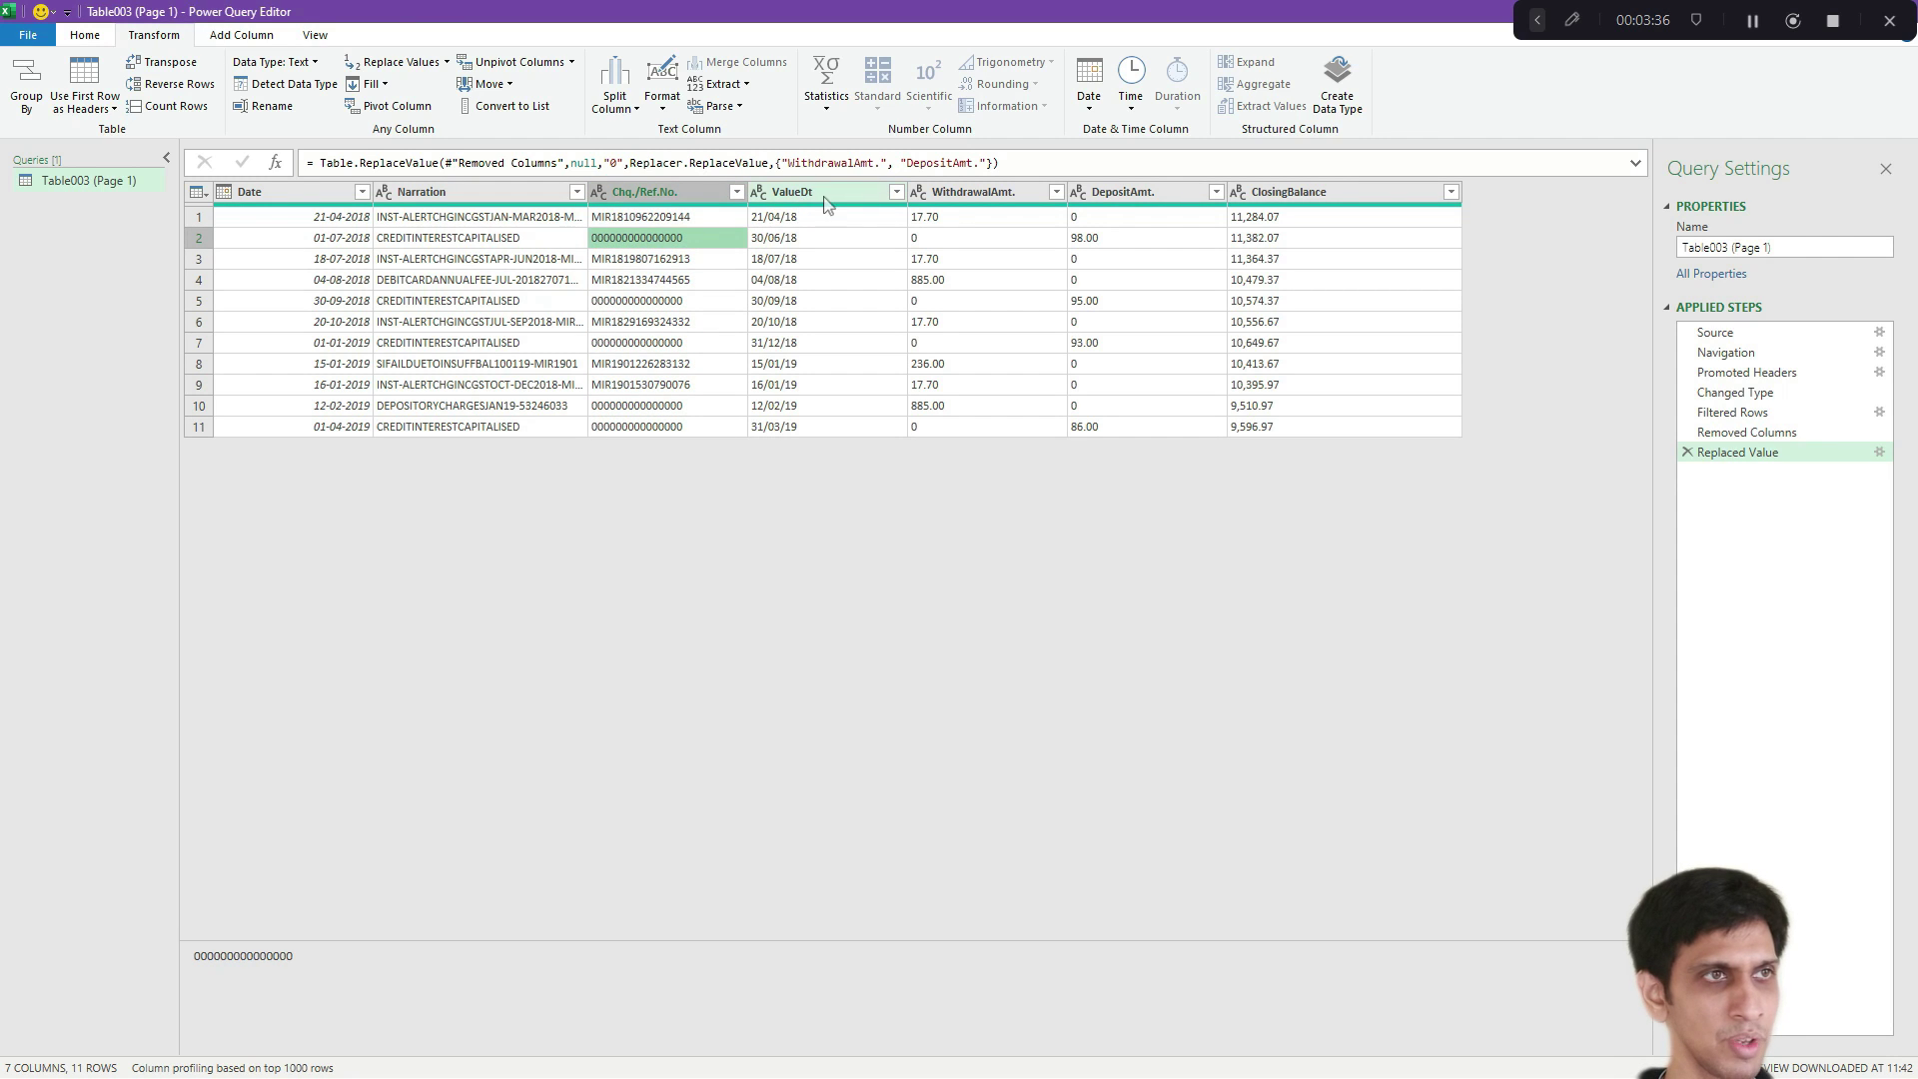
left_click(802, 197)
left_click(814, 262)
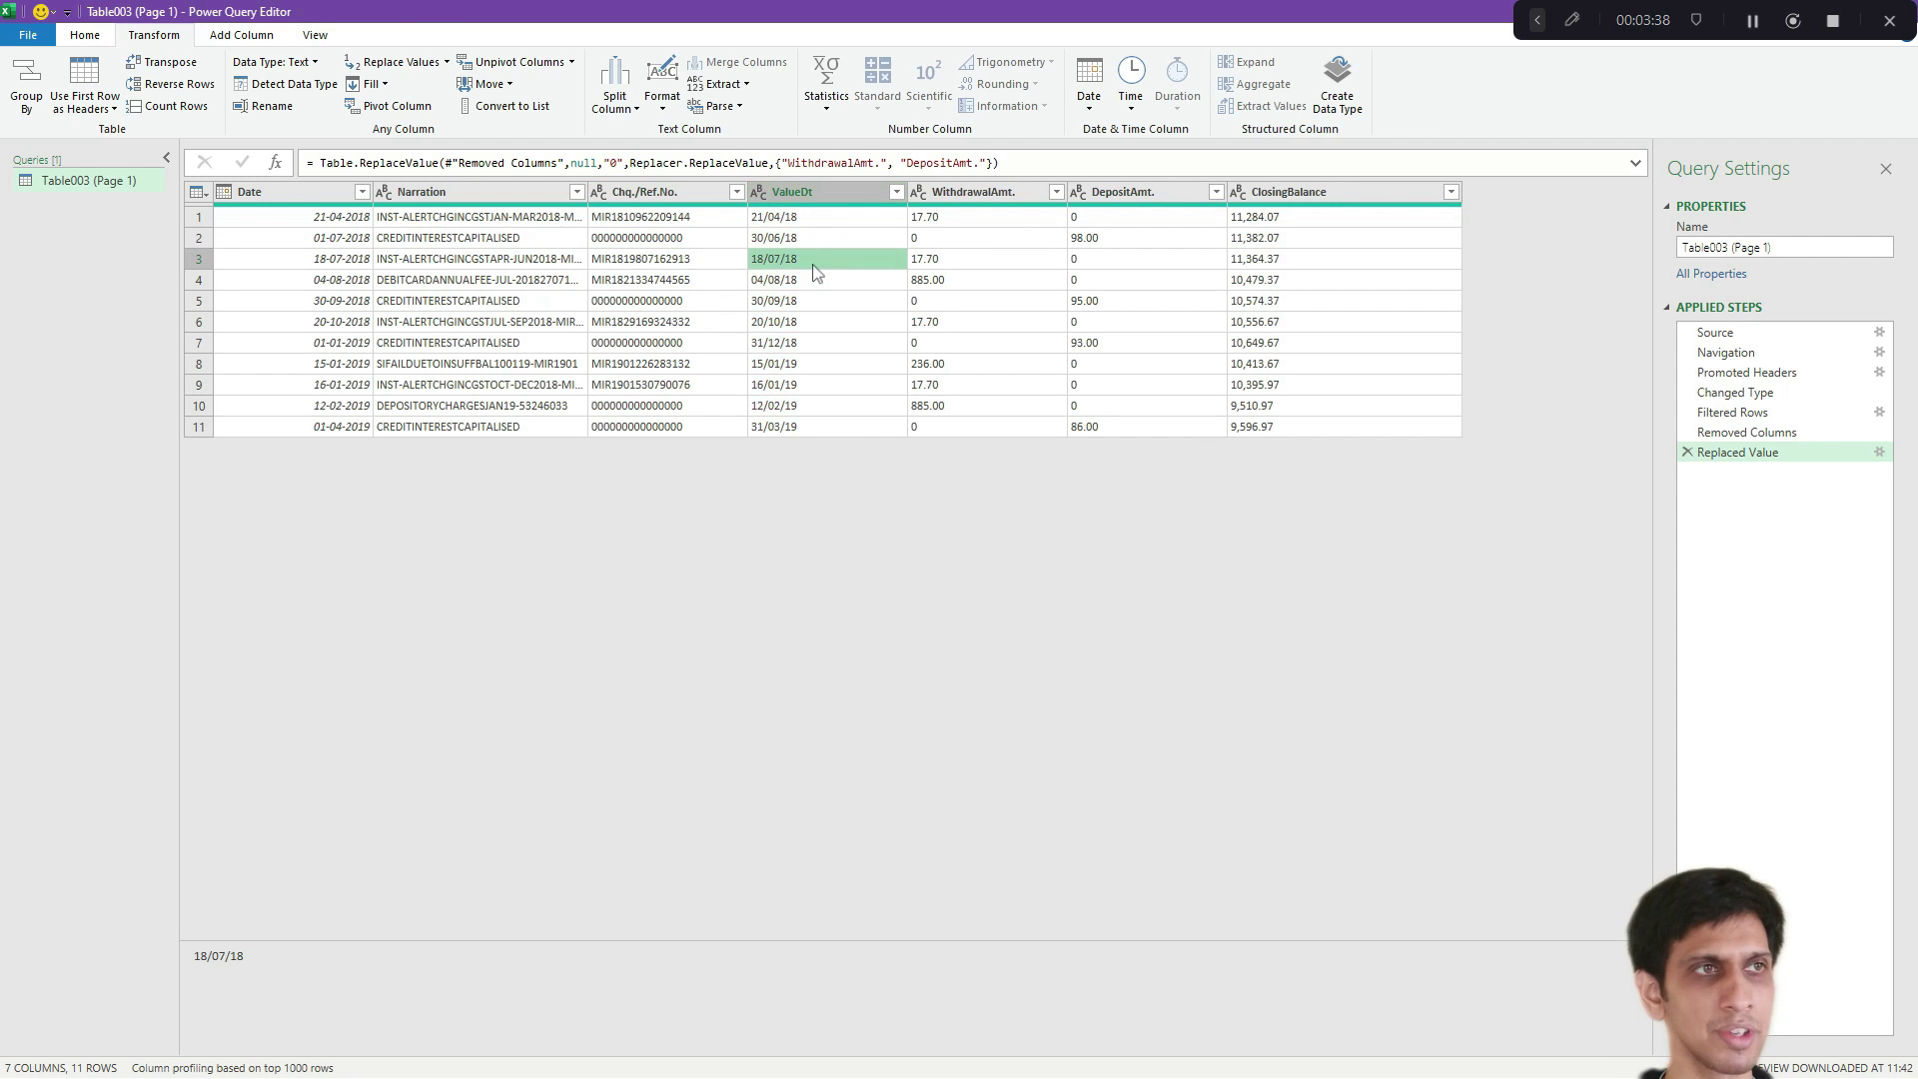
left_click(789, 218)
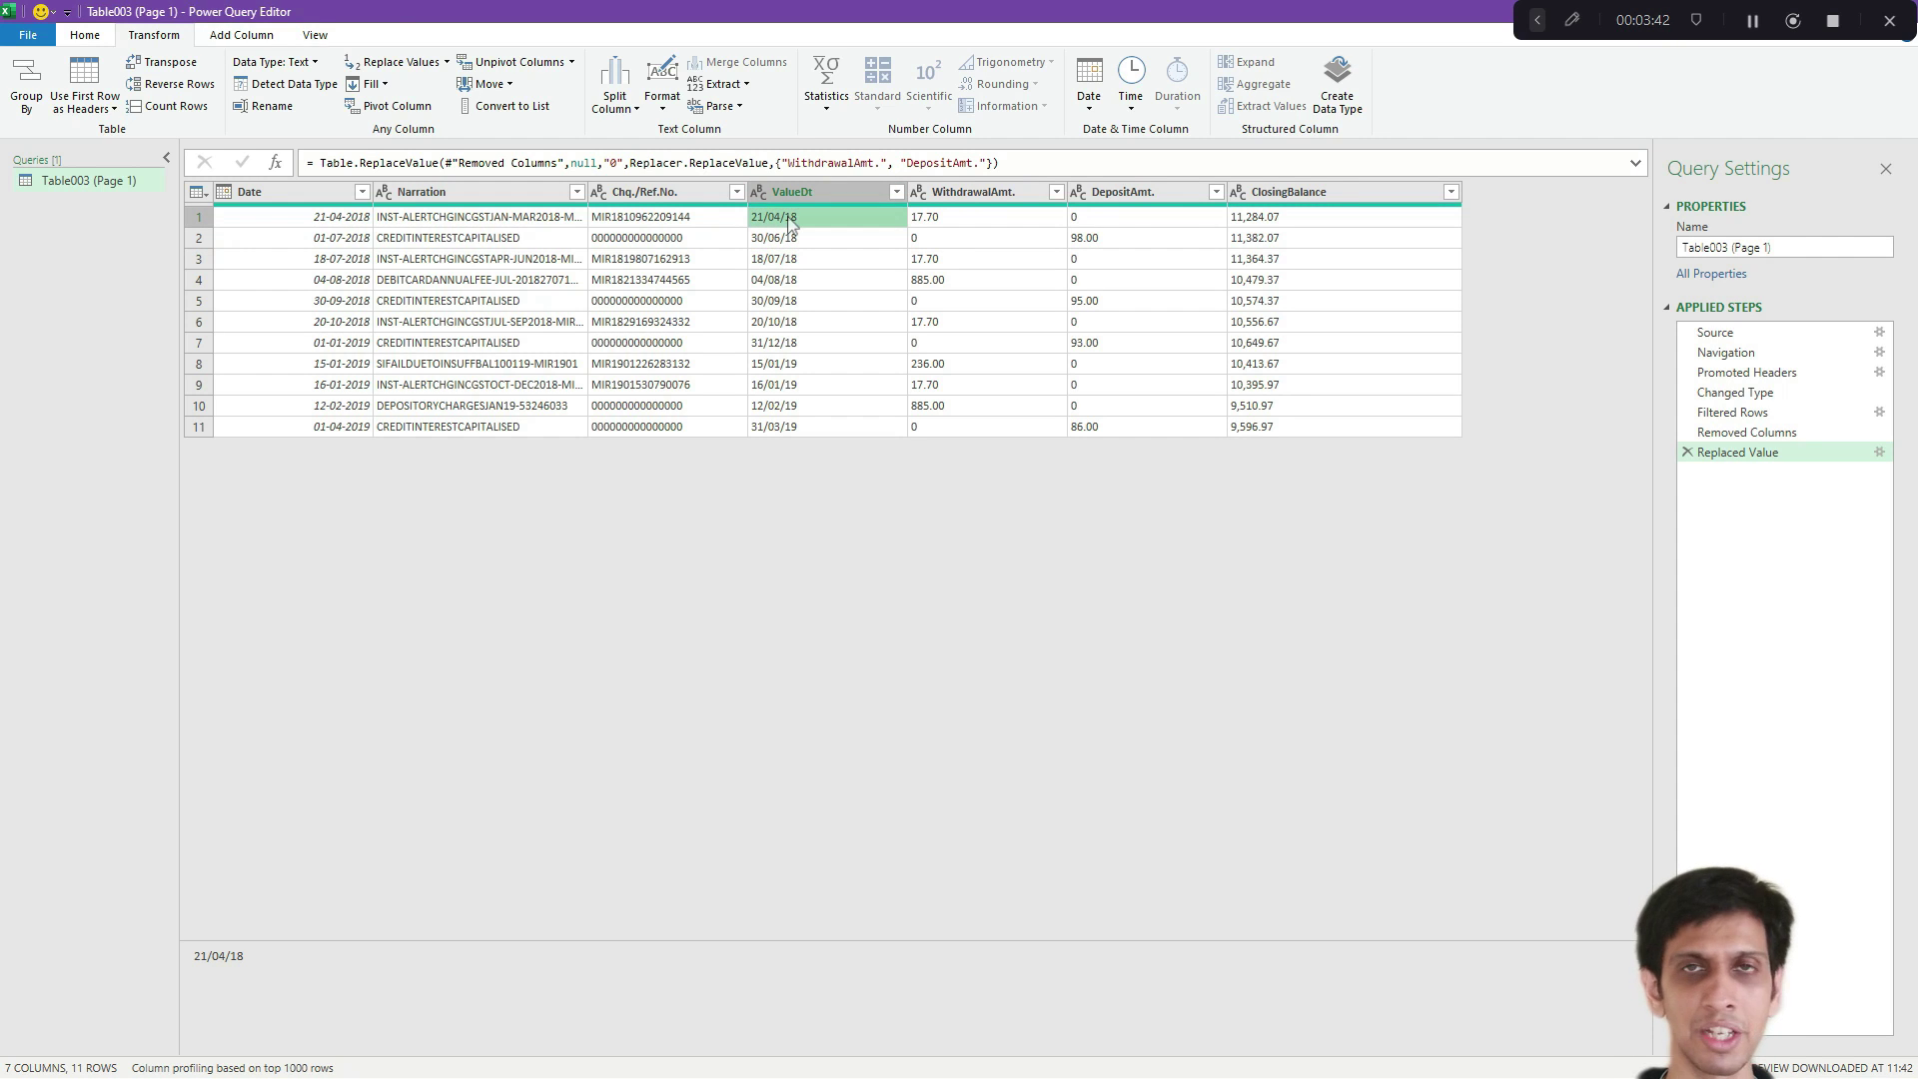
left_click(759, 193)
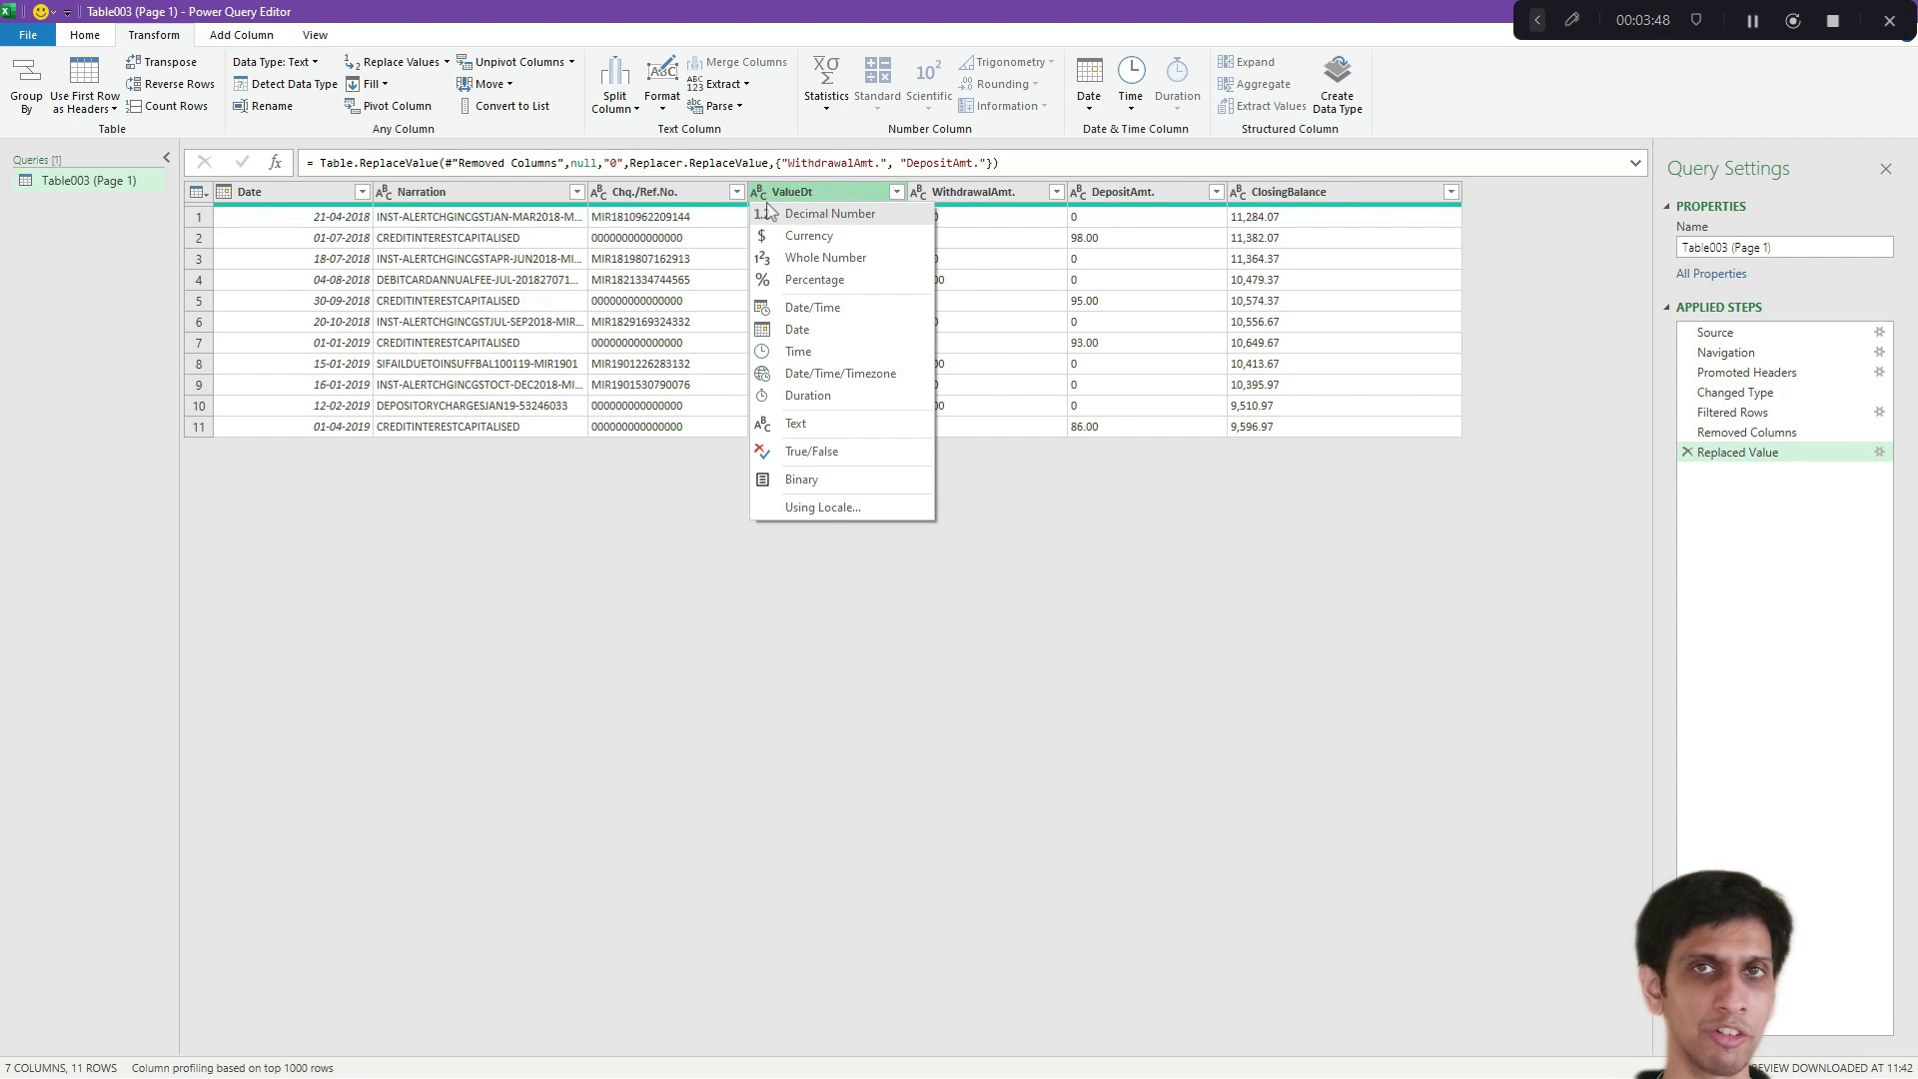
left_click(795, 330)
left_click(947, 280)
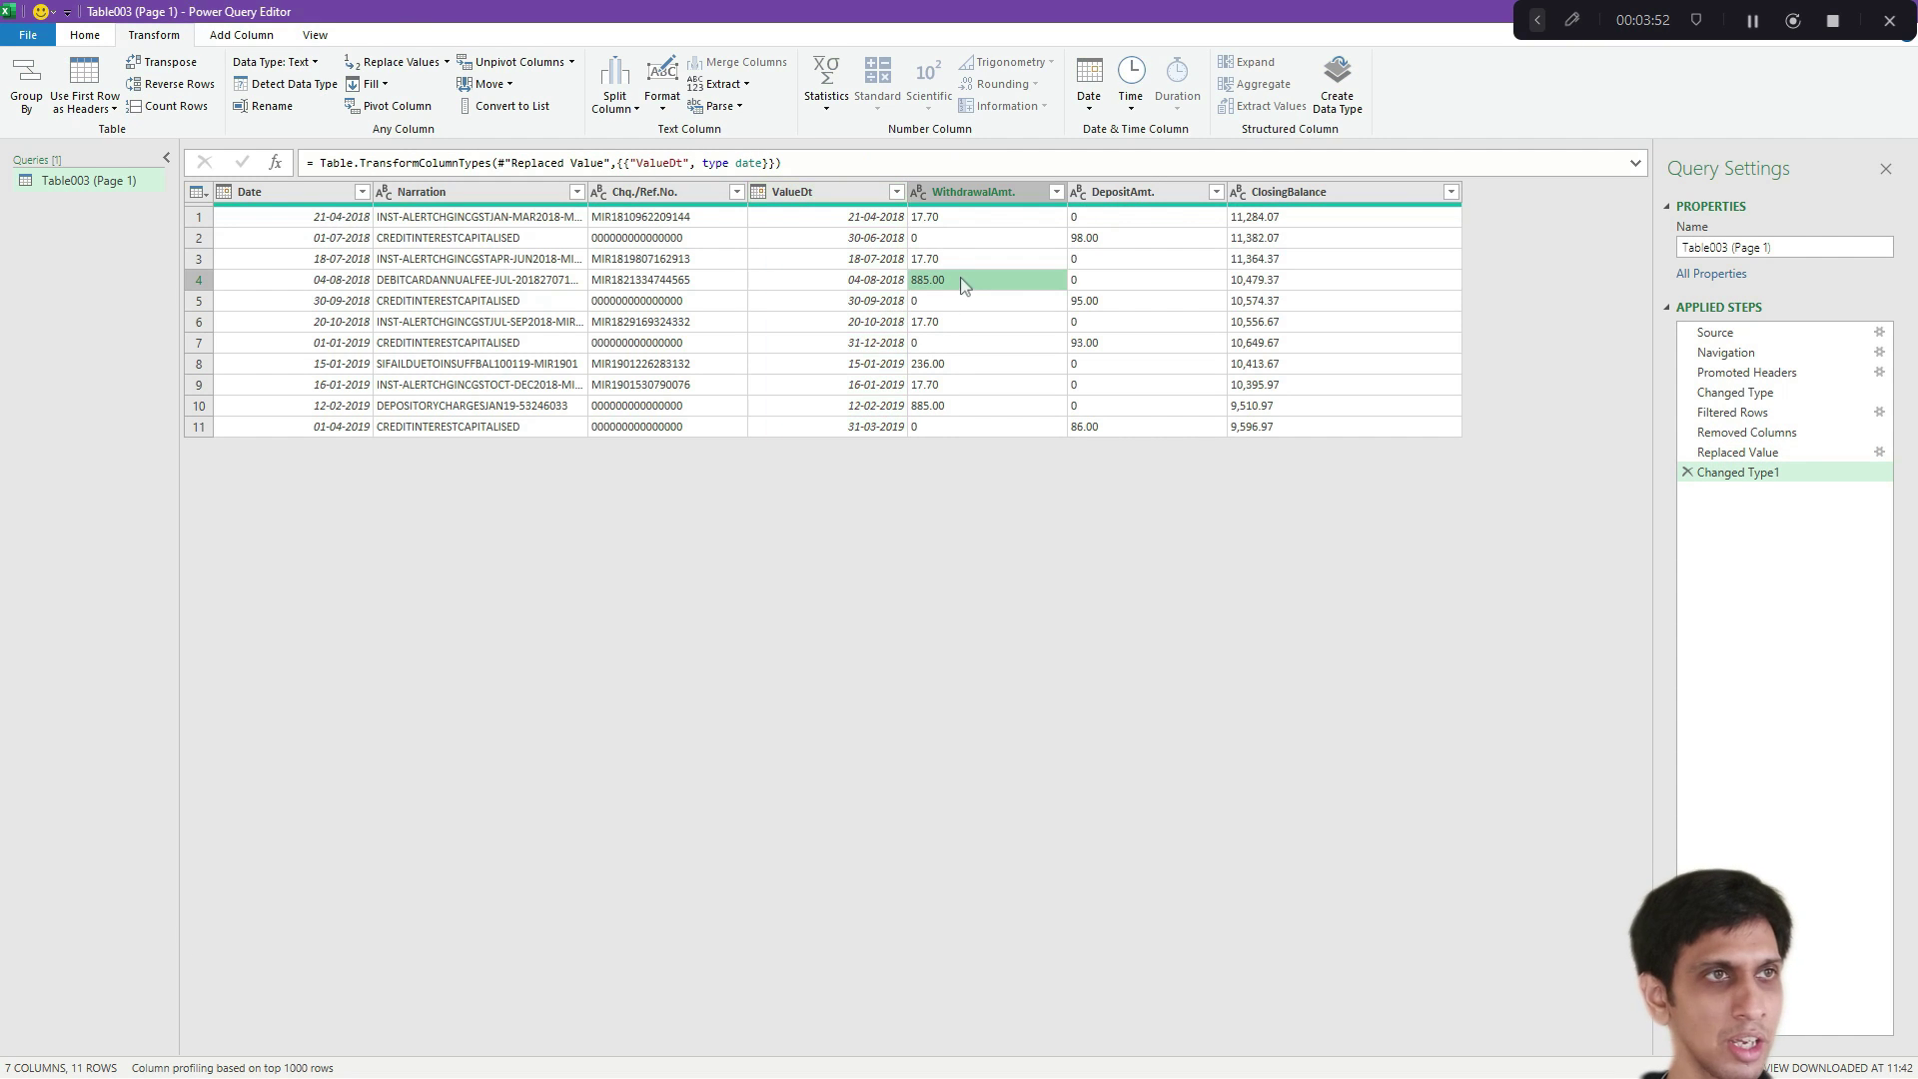
left_click(965, 196)
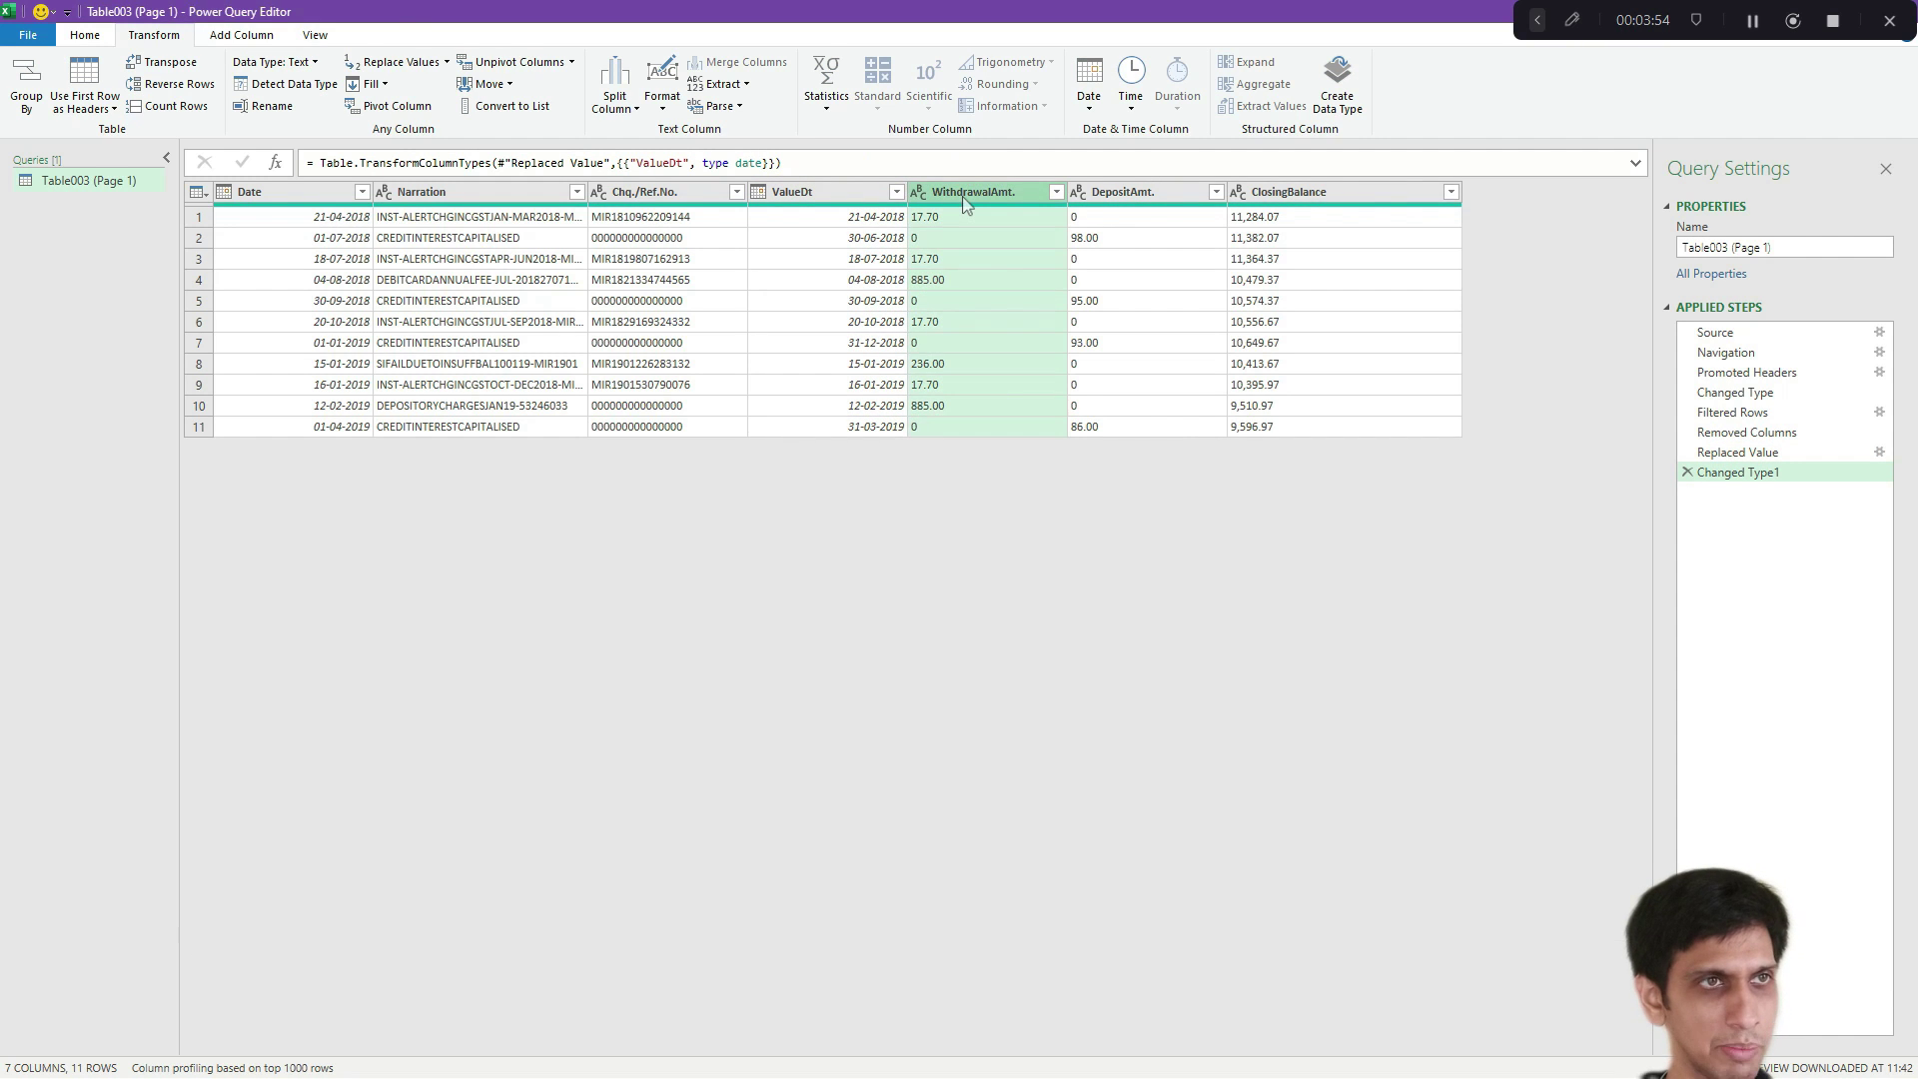
Step: Set WithdrawalAmt., DepositAmt. and ClosingBalance to Decimal Number
key("shift+Right")
key("shift+Right")
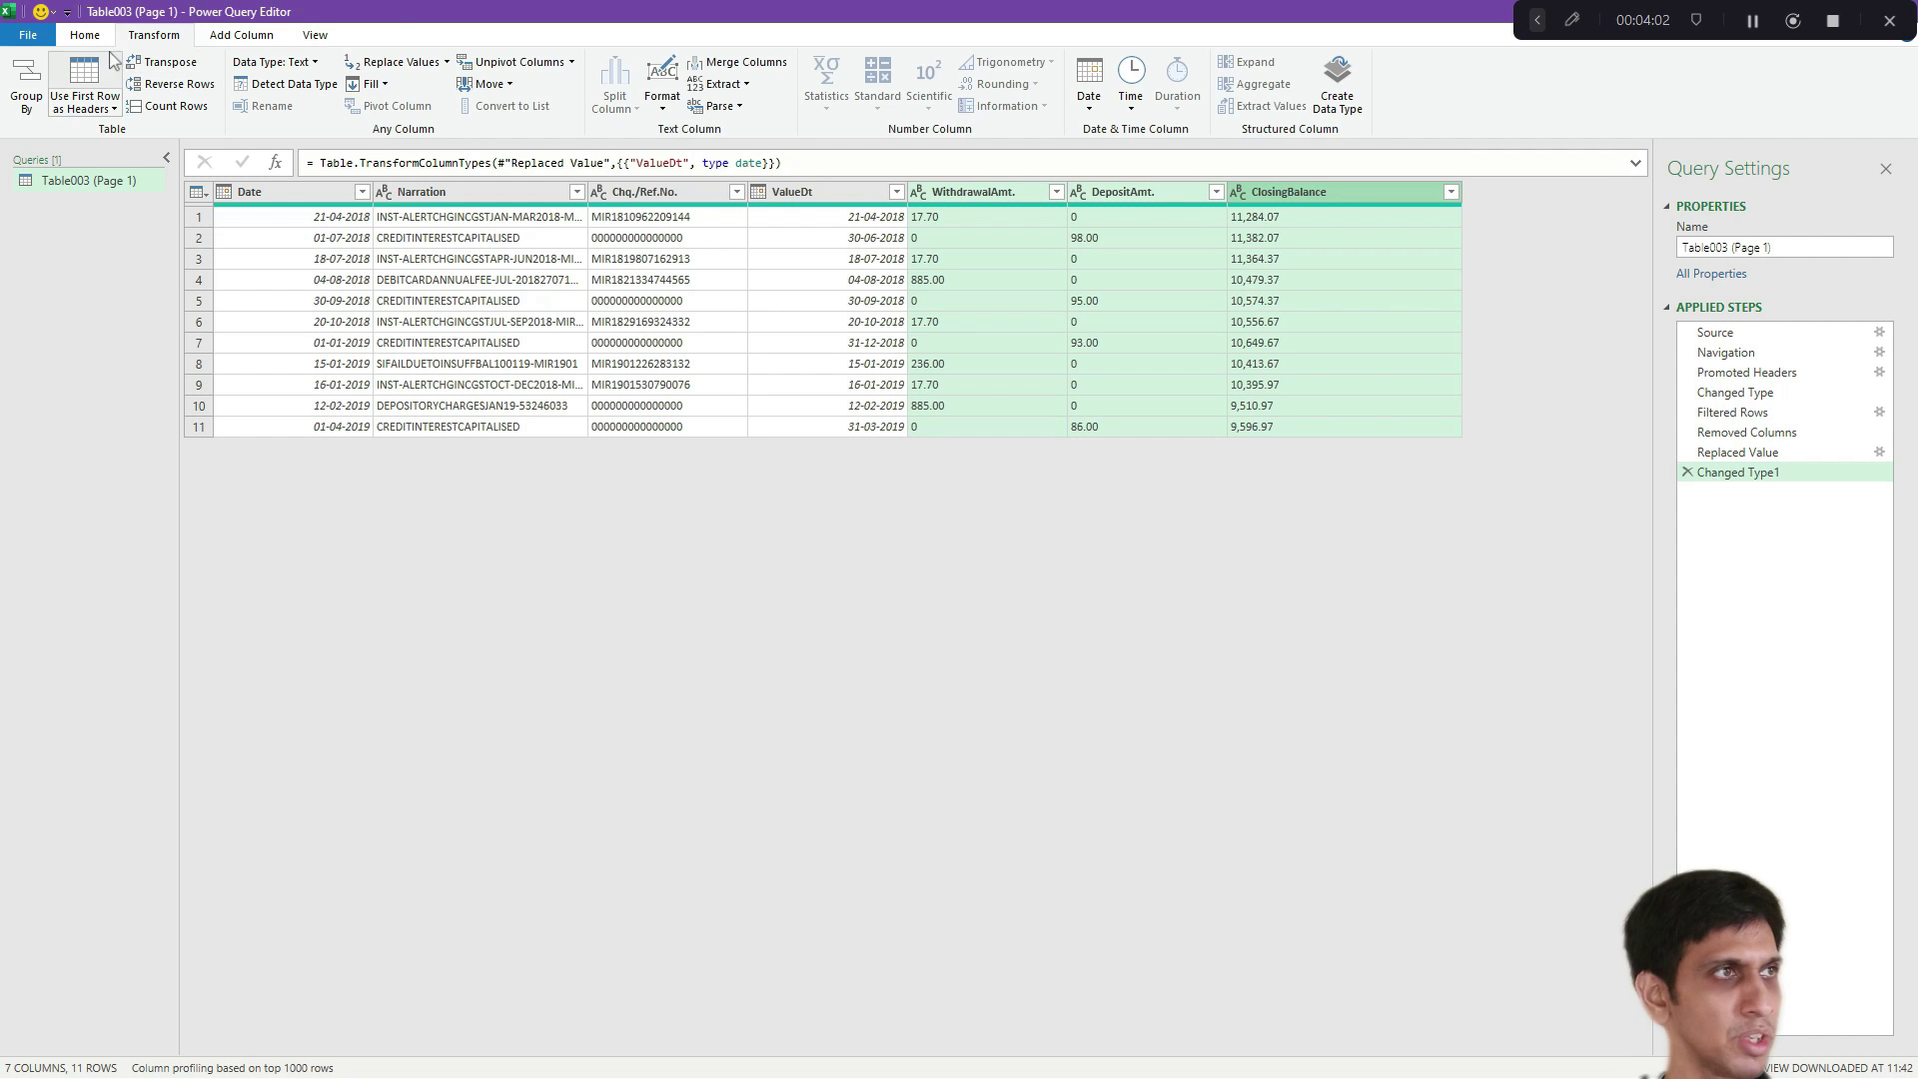
left_click(310, 66)
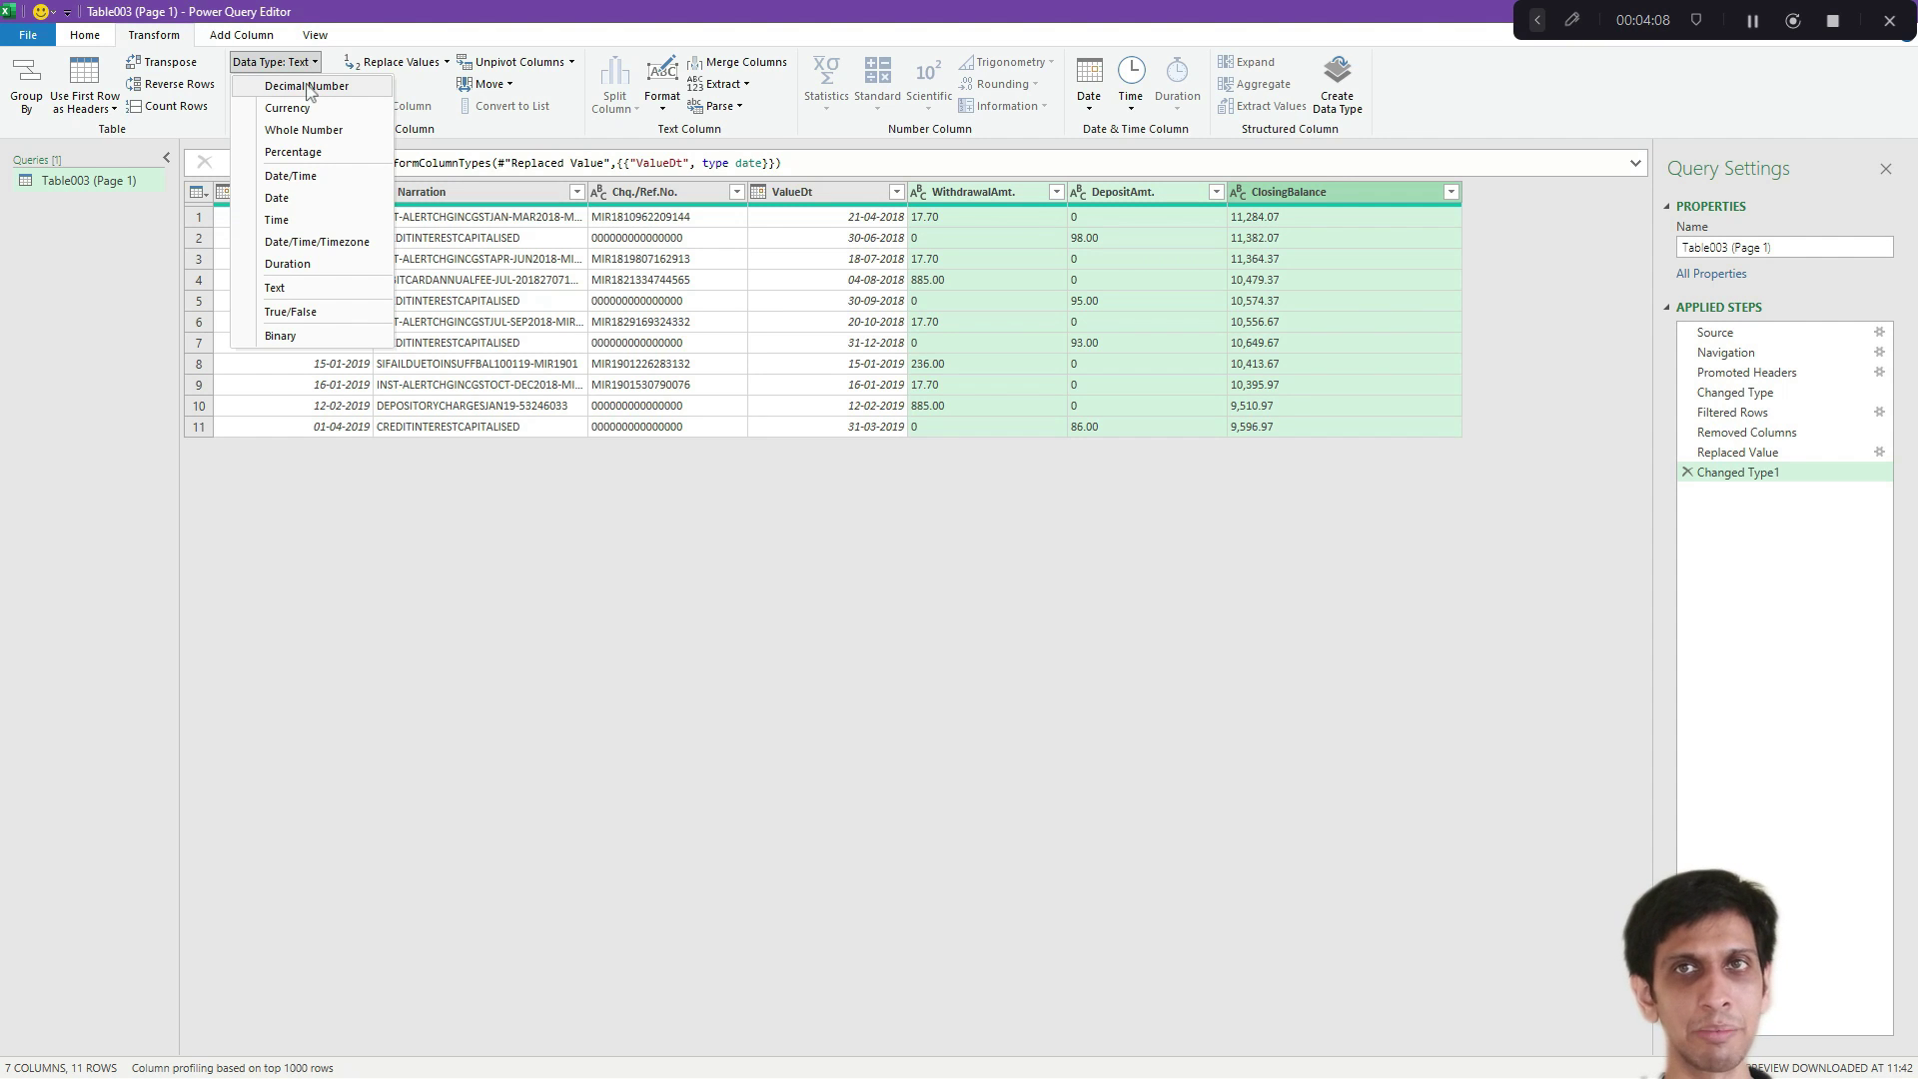
left_click(307, 89)
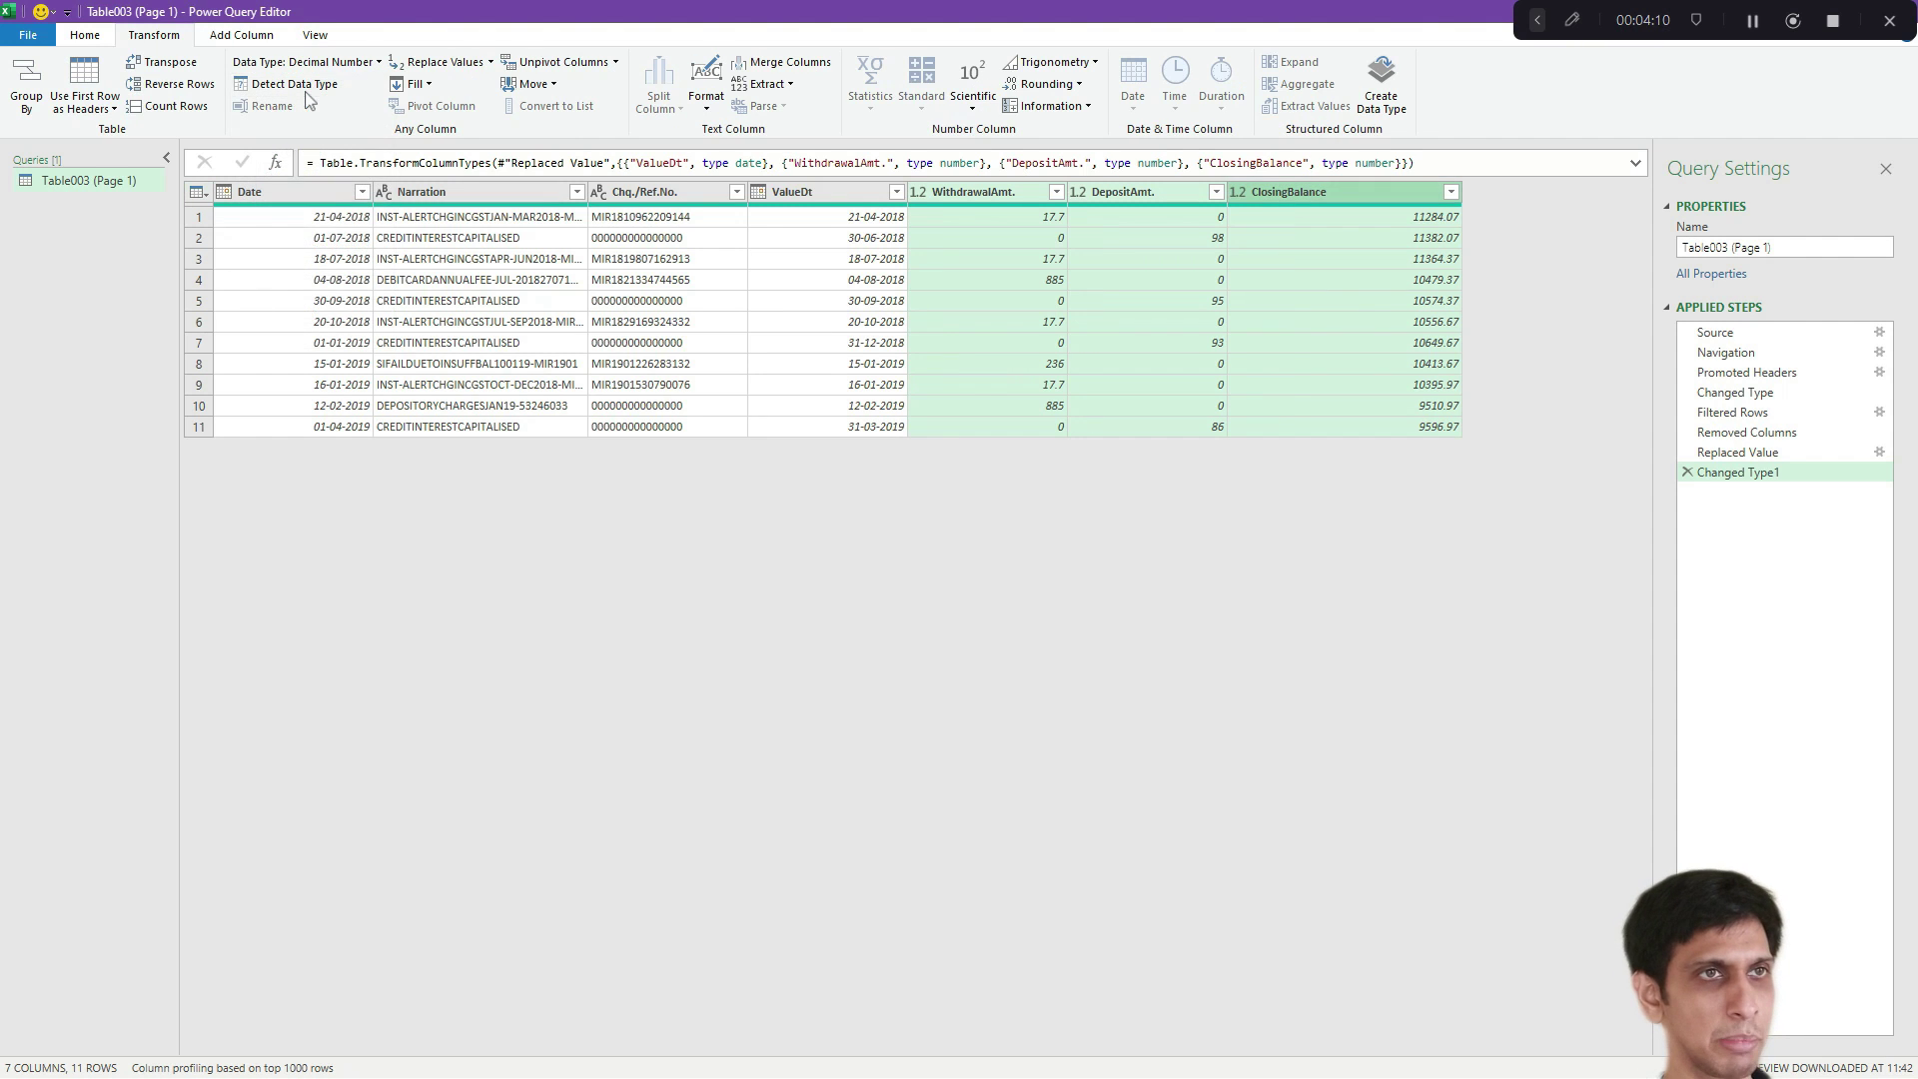
left_click(949, 219)
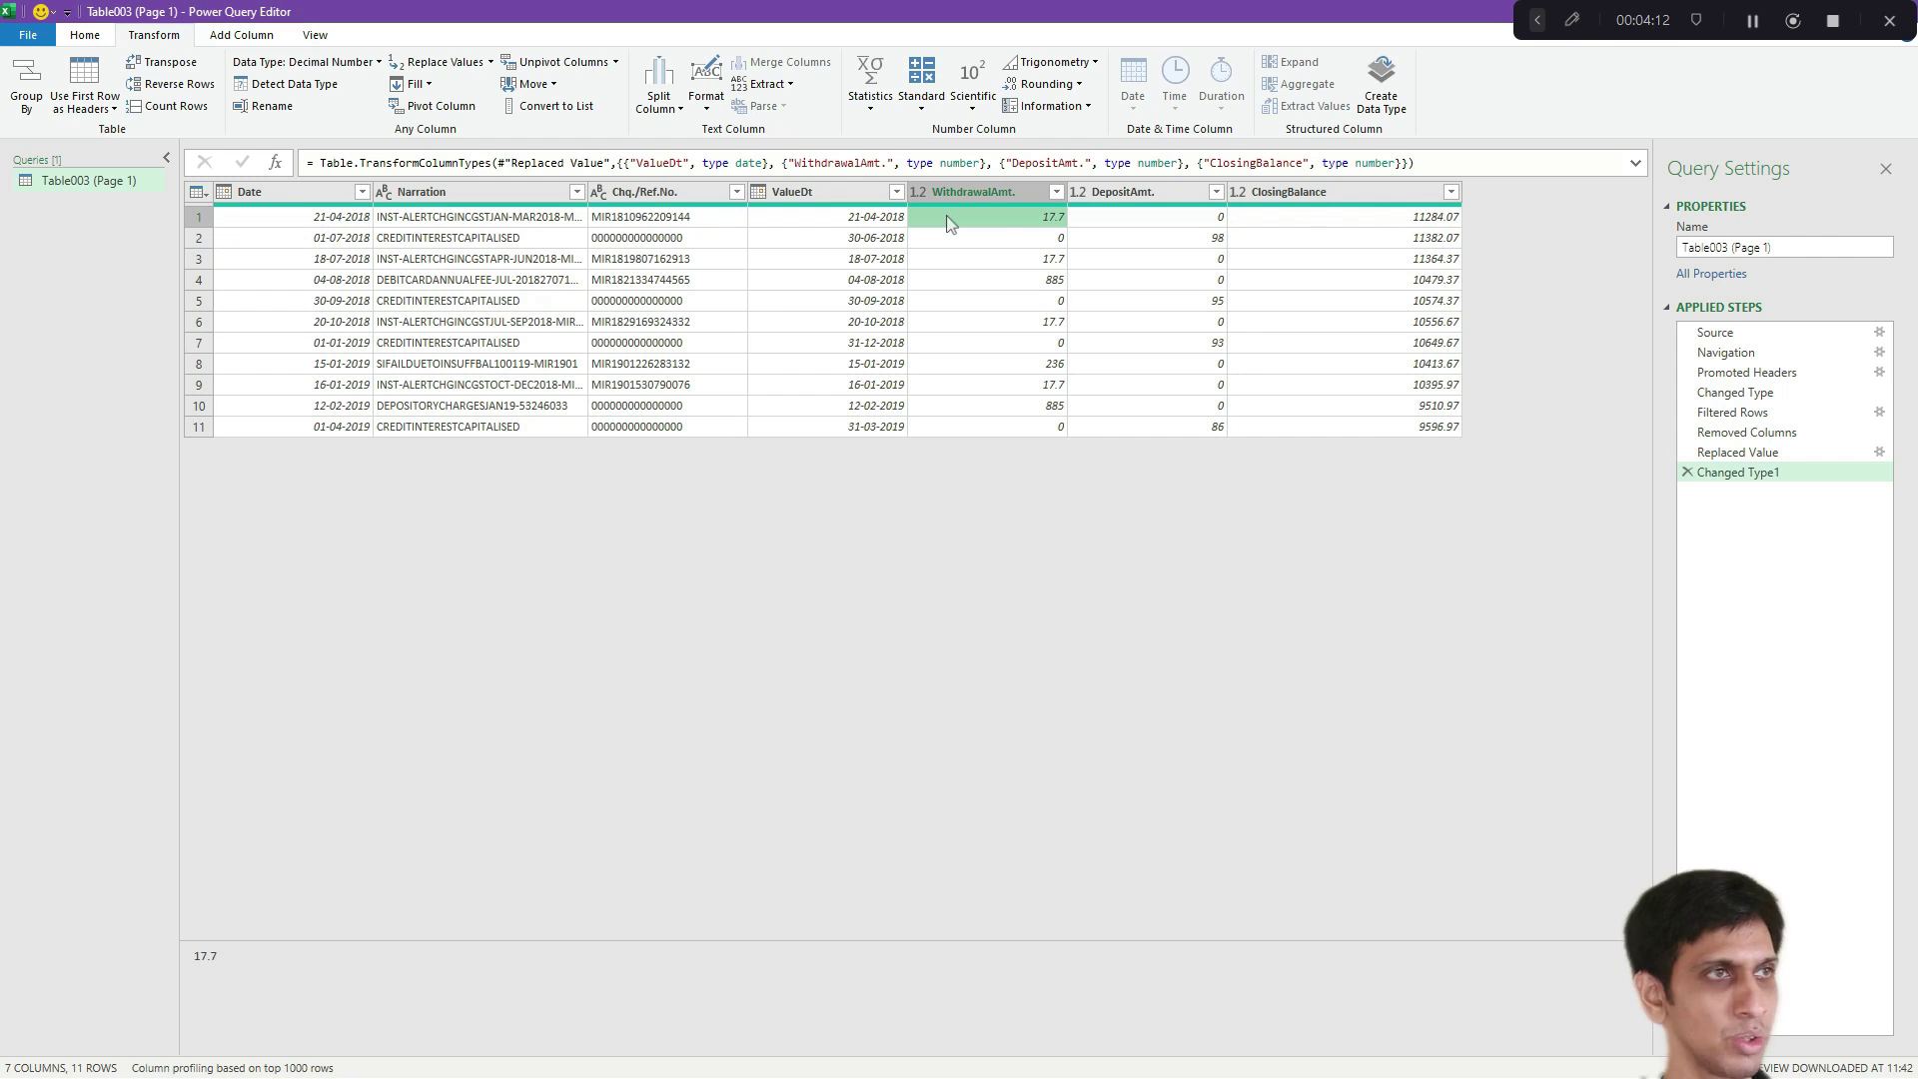
left_click(1810, 247)
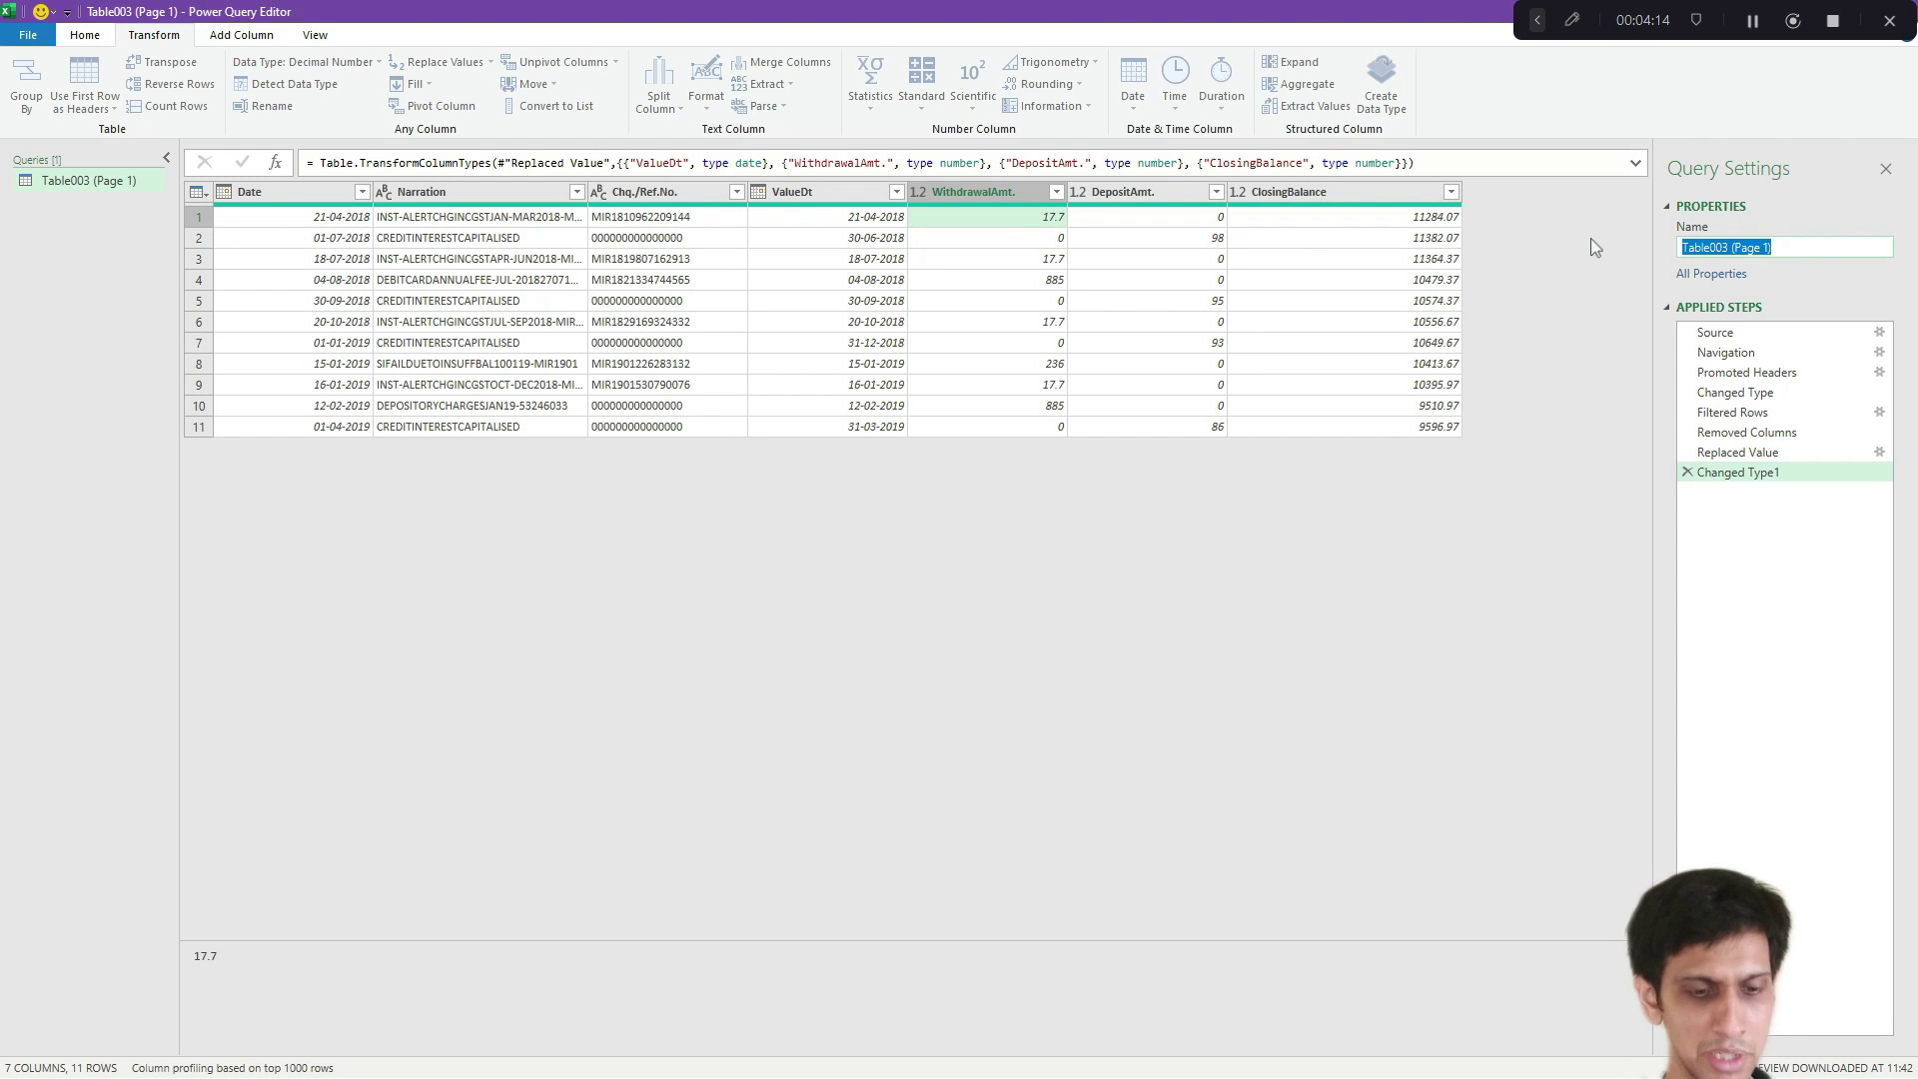
Step: Rename the query to 'HDFC Bank' and bring up the Close & Load To import options
type("HDFC")
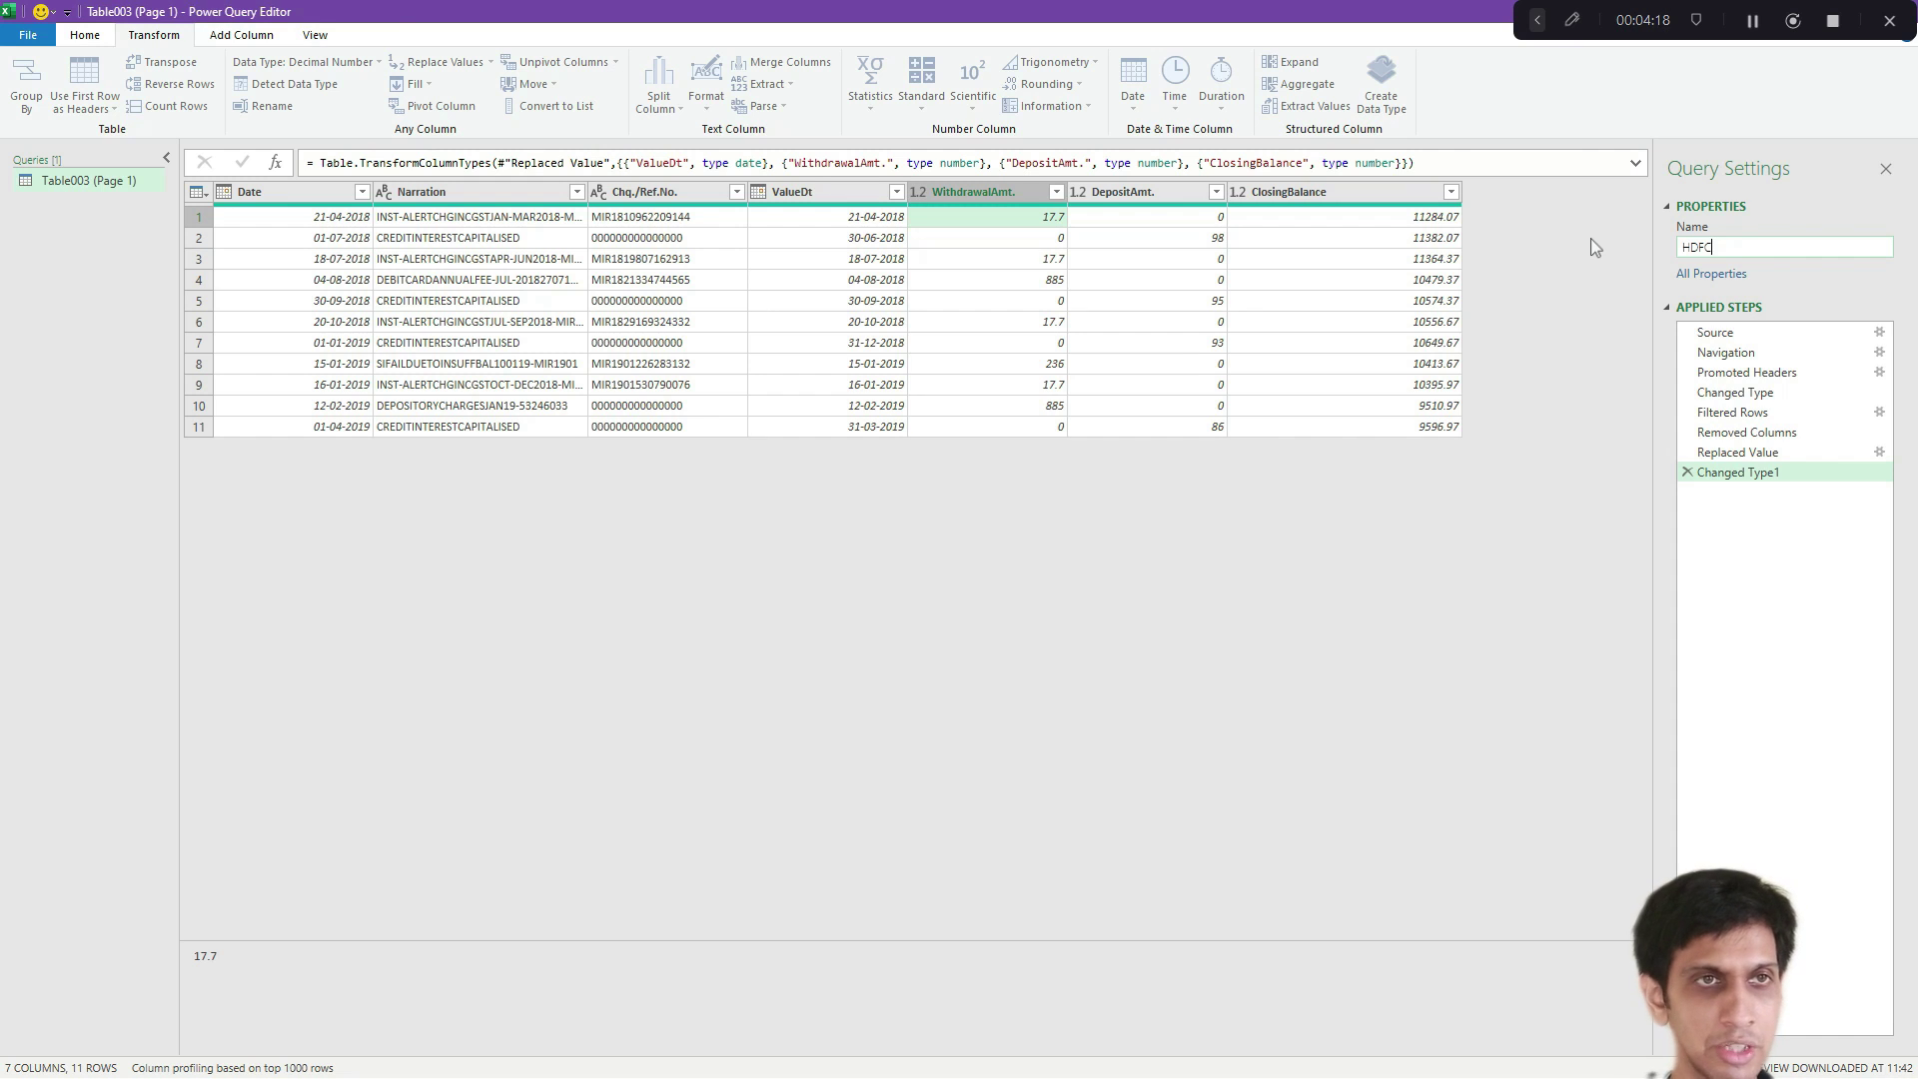
type(" Bank")
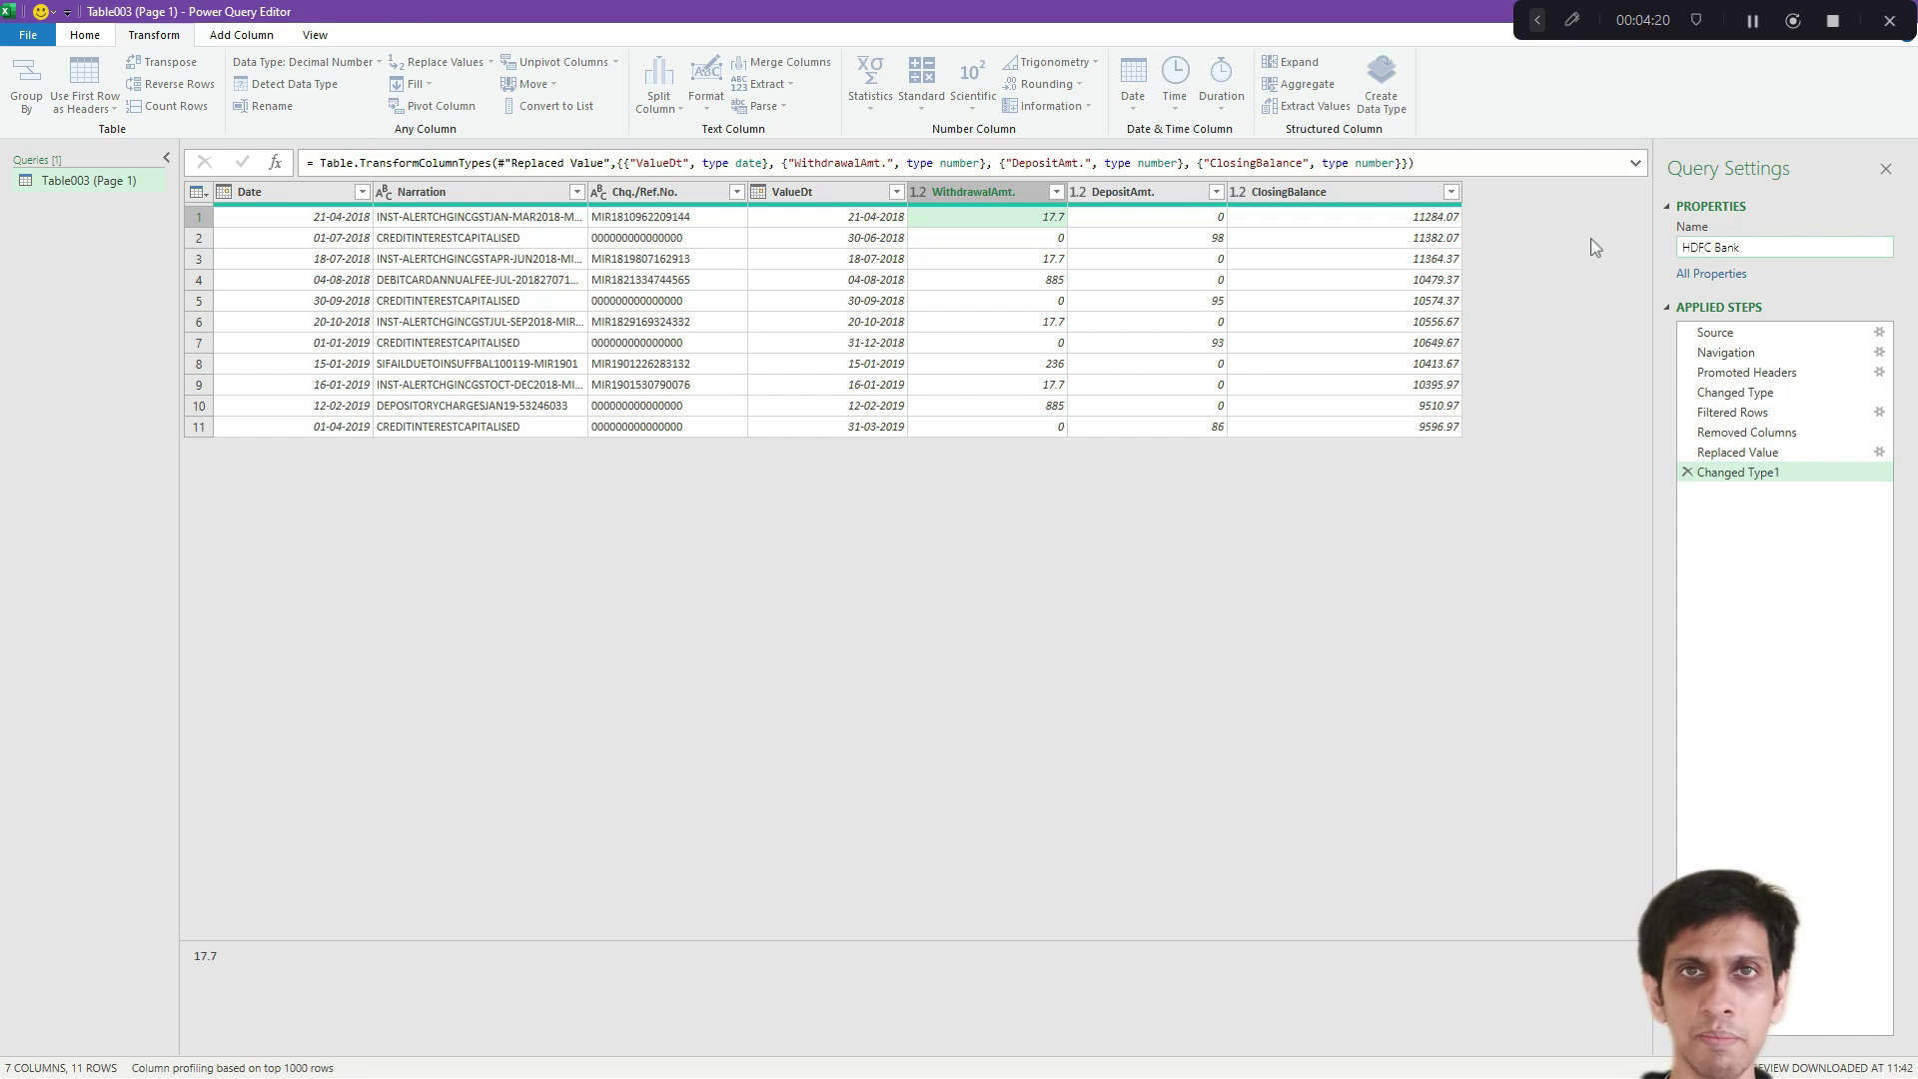
key("Return")
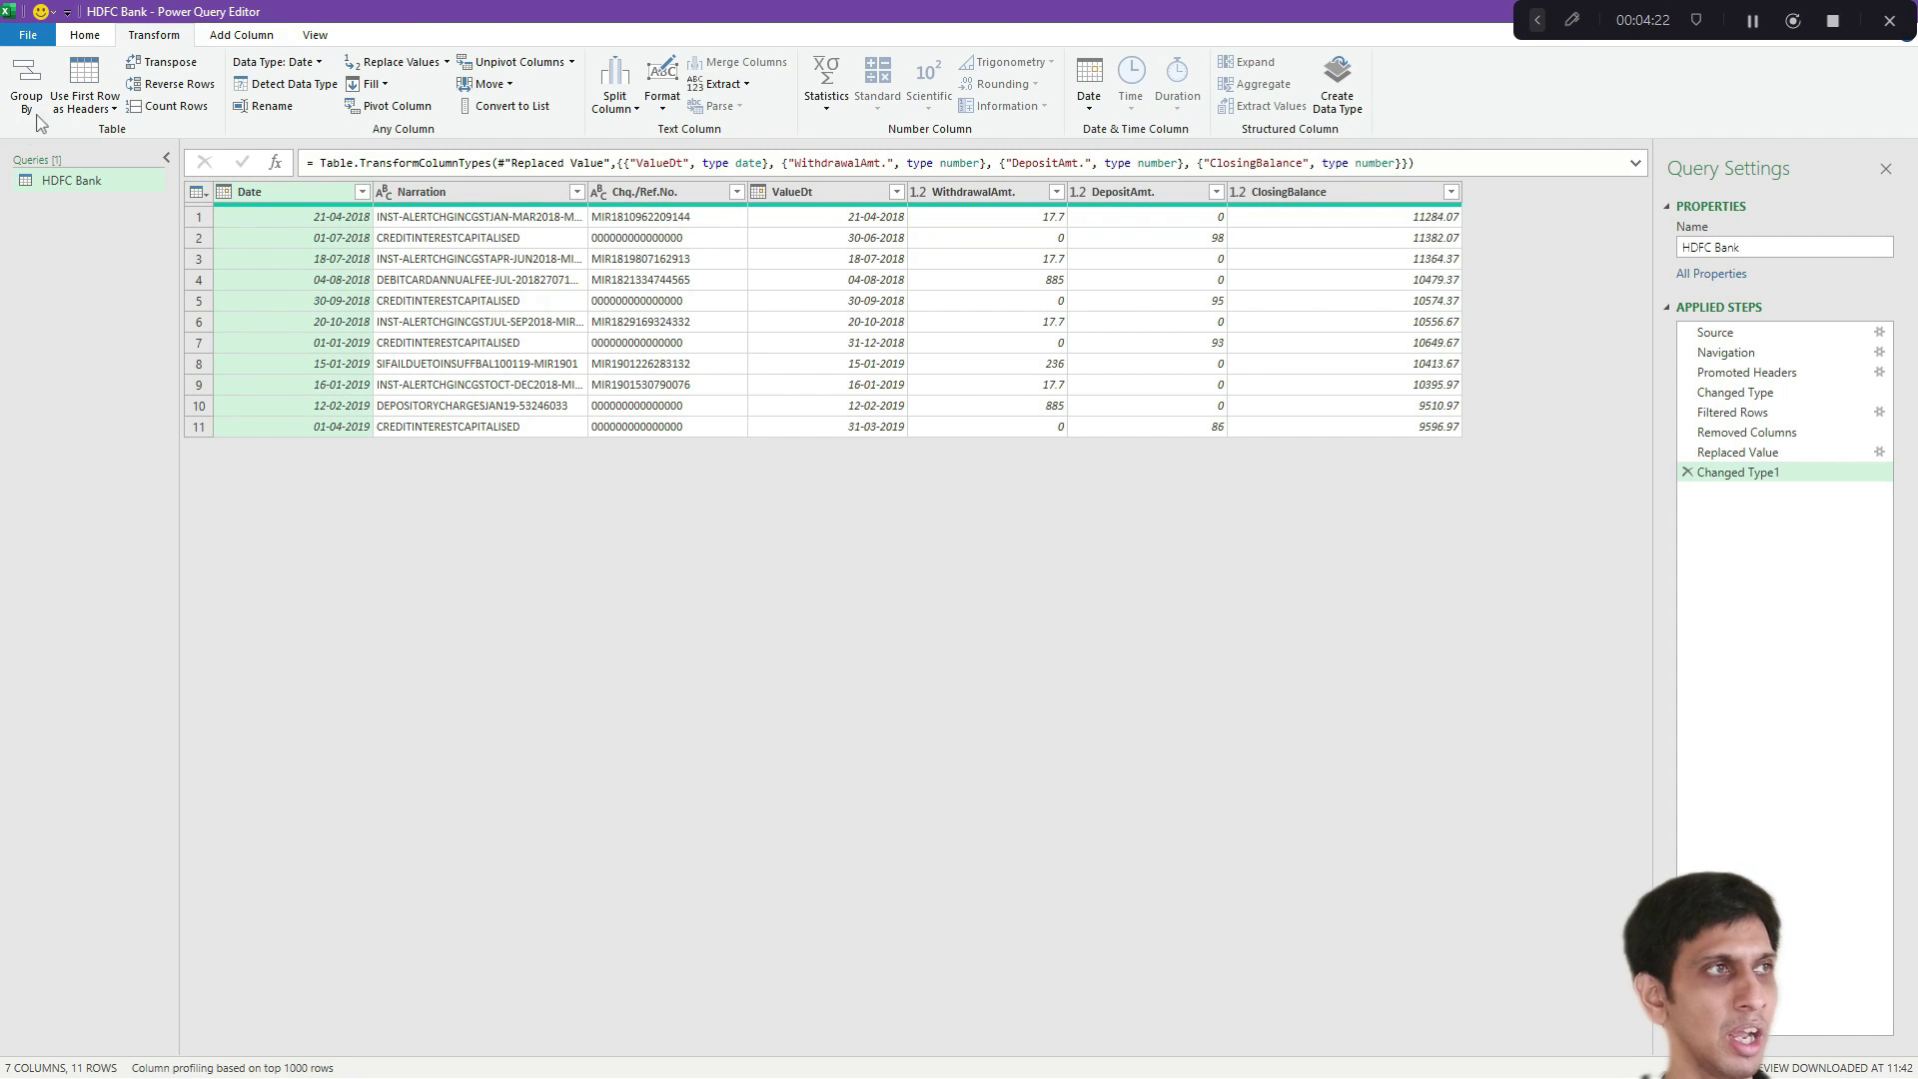
left_click(86, 36)
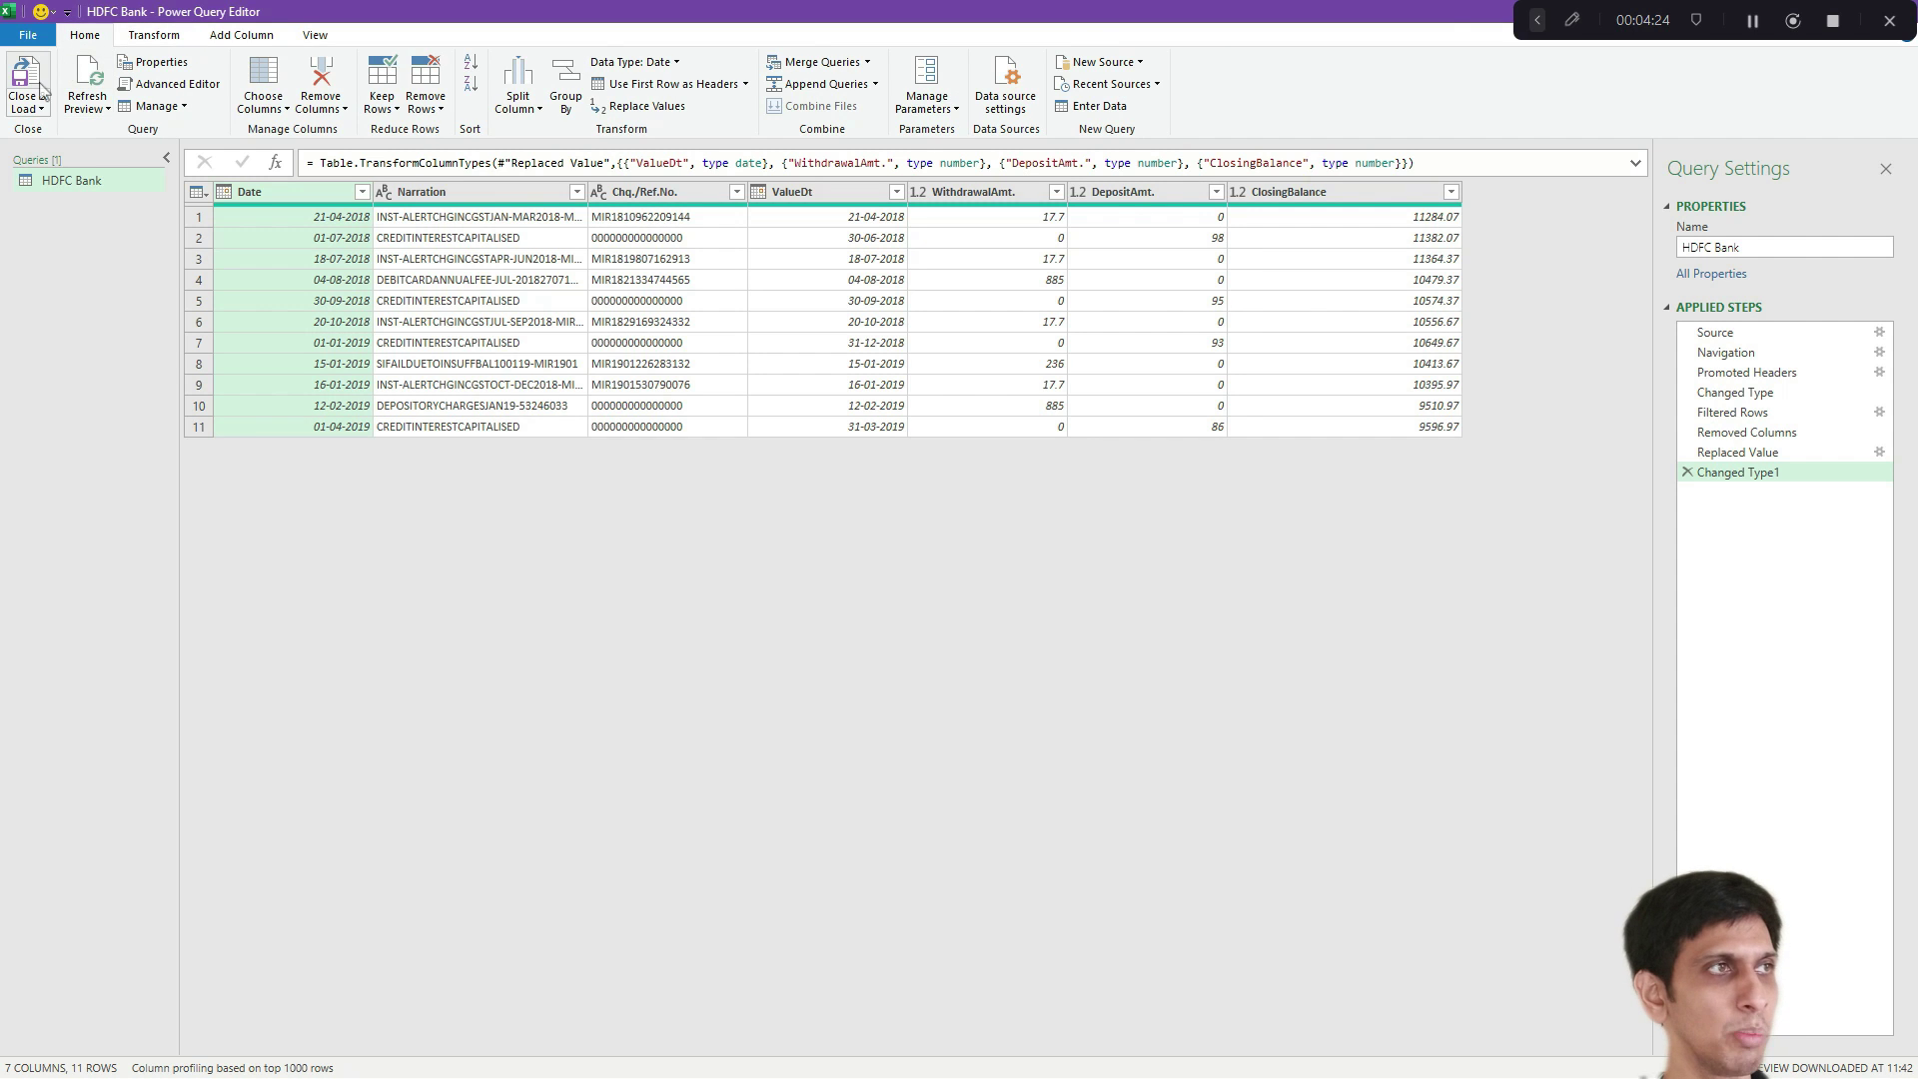
left_click(39, 107)
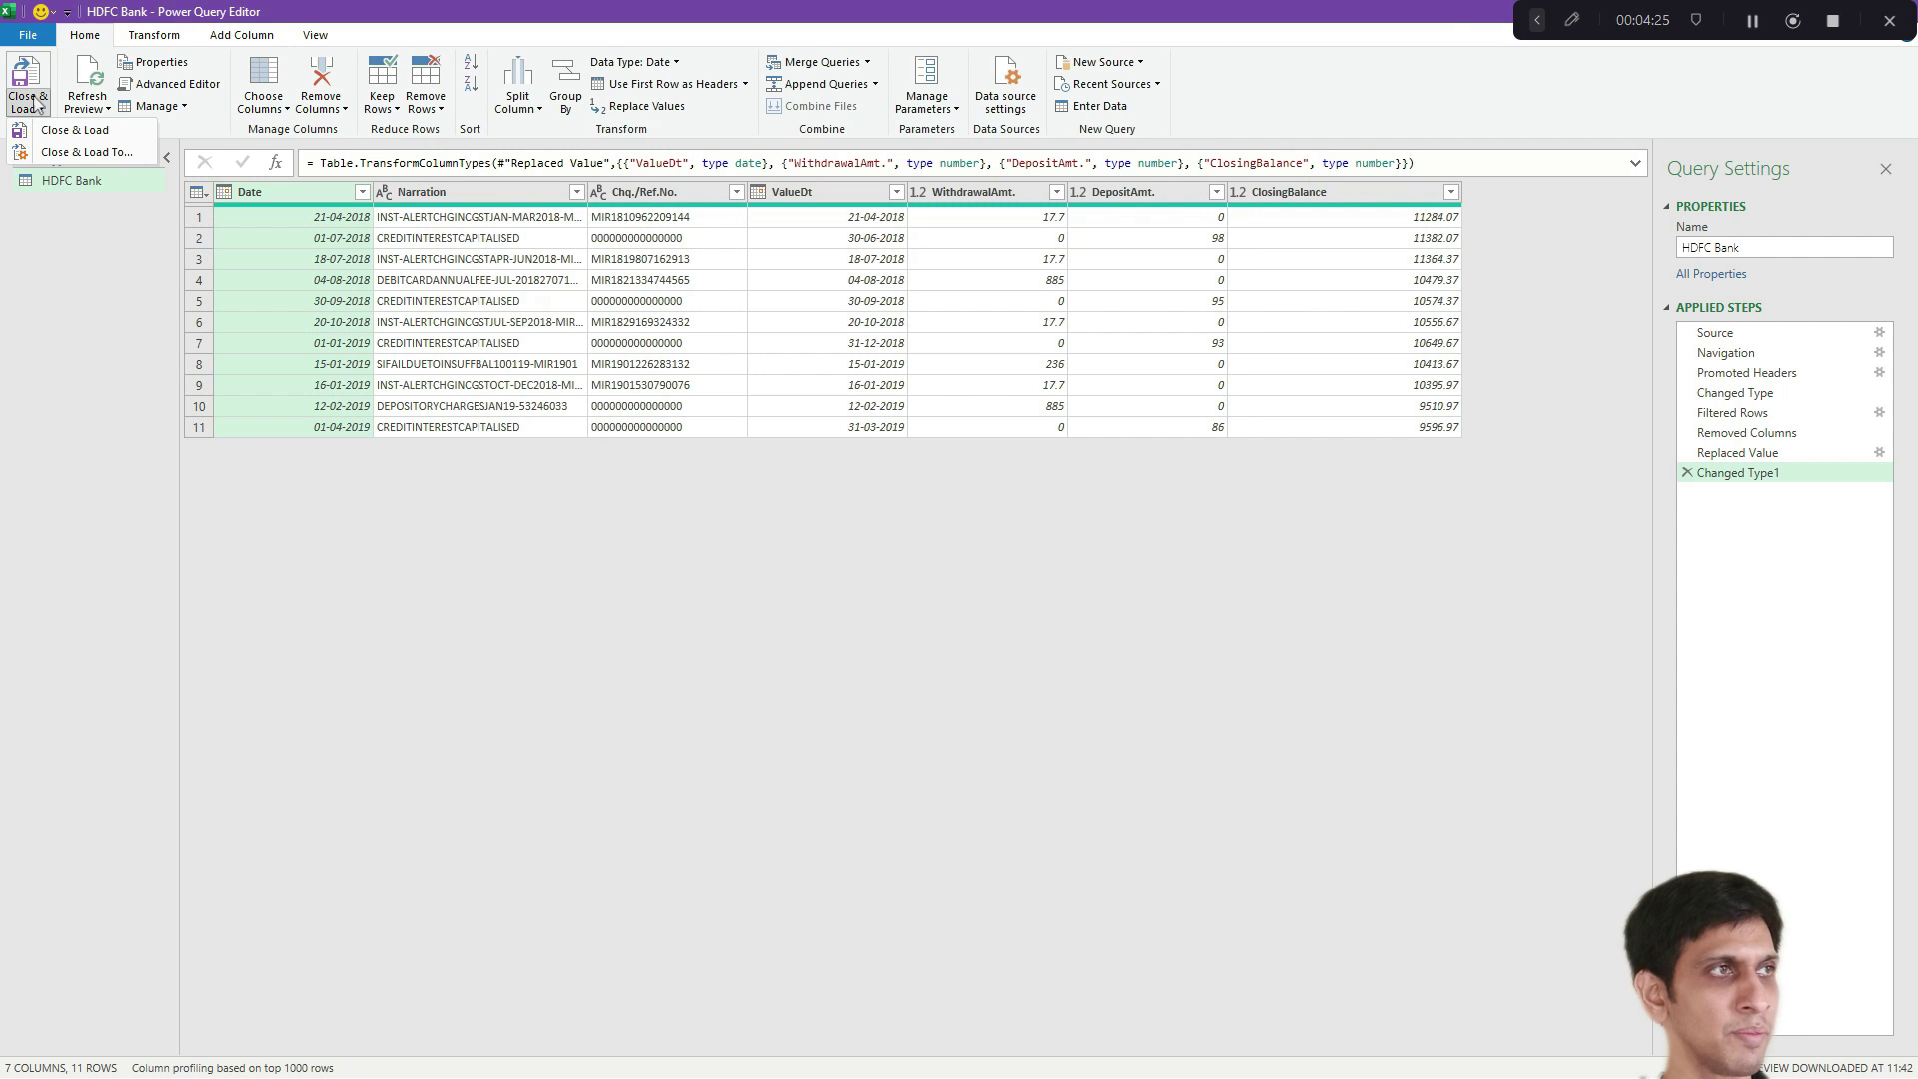
left_click(81, 153)
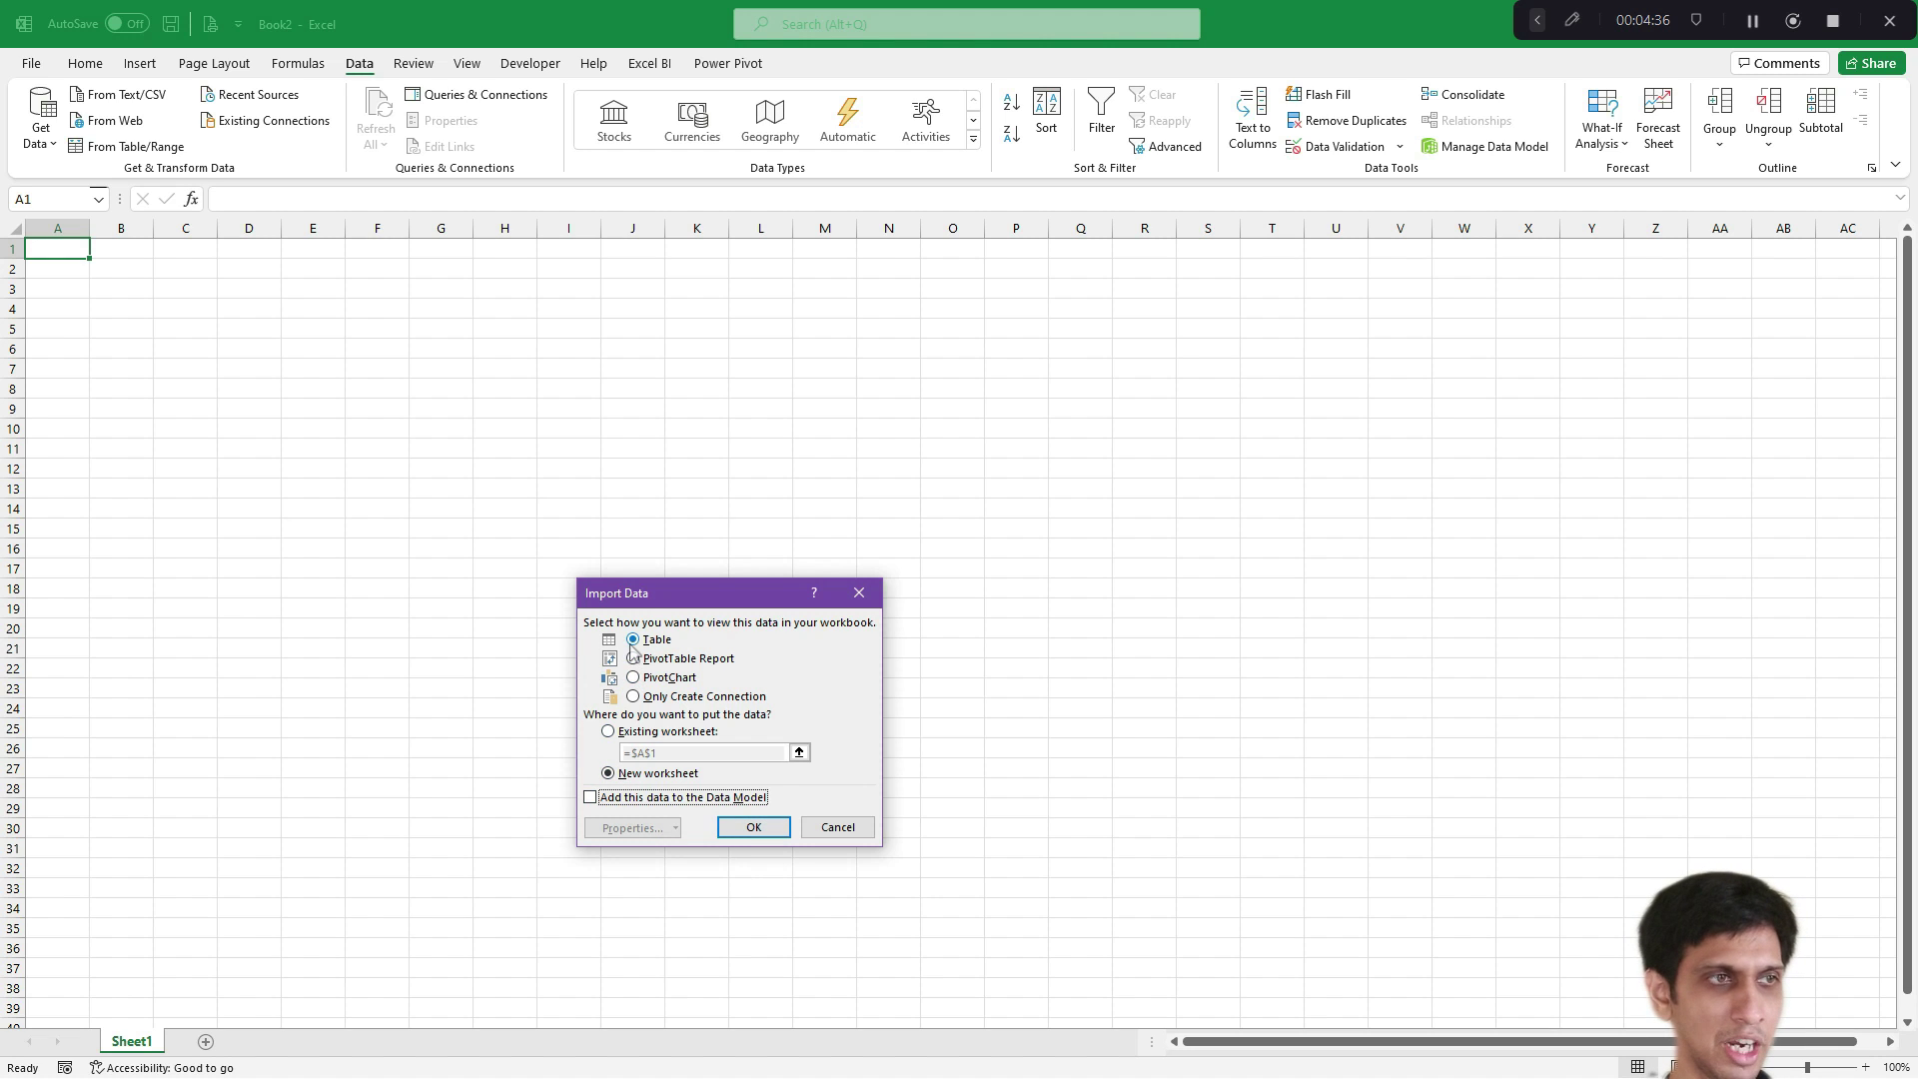
Step: Confirm the Import Data choice of Table on a New worksheet, loading the 11 HDFC Bank rows
left_click(755, 829)
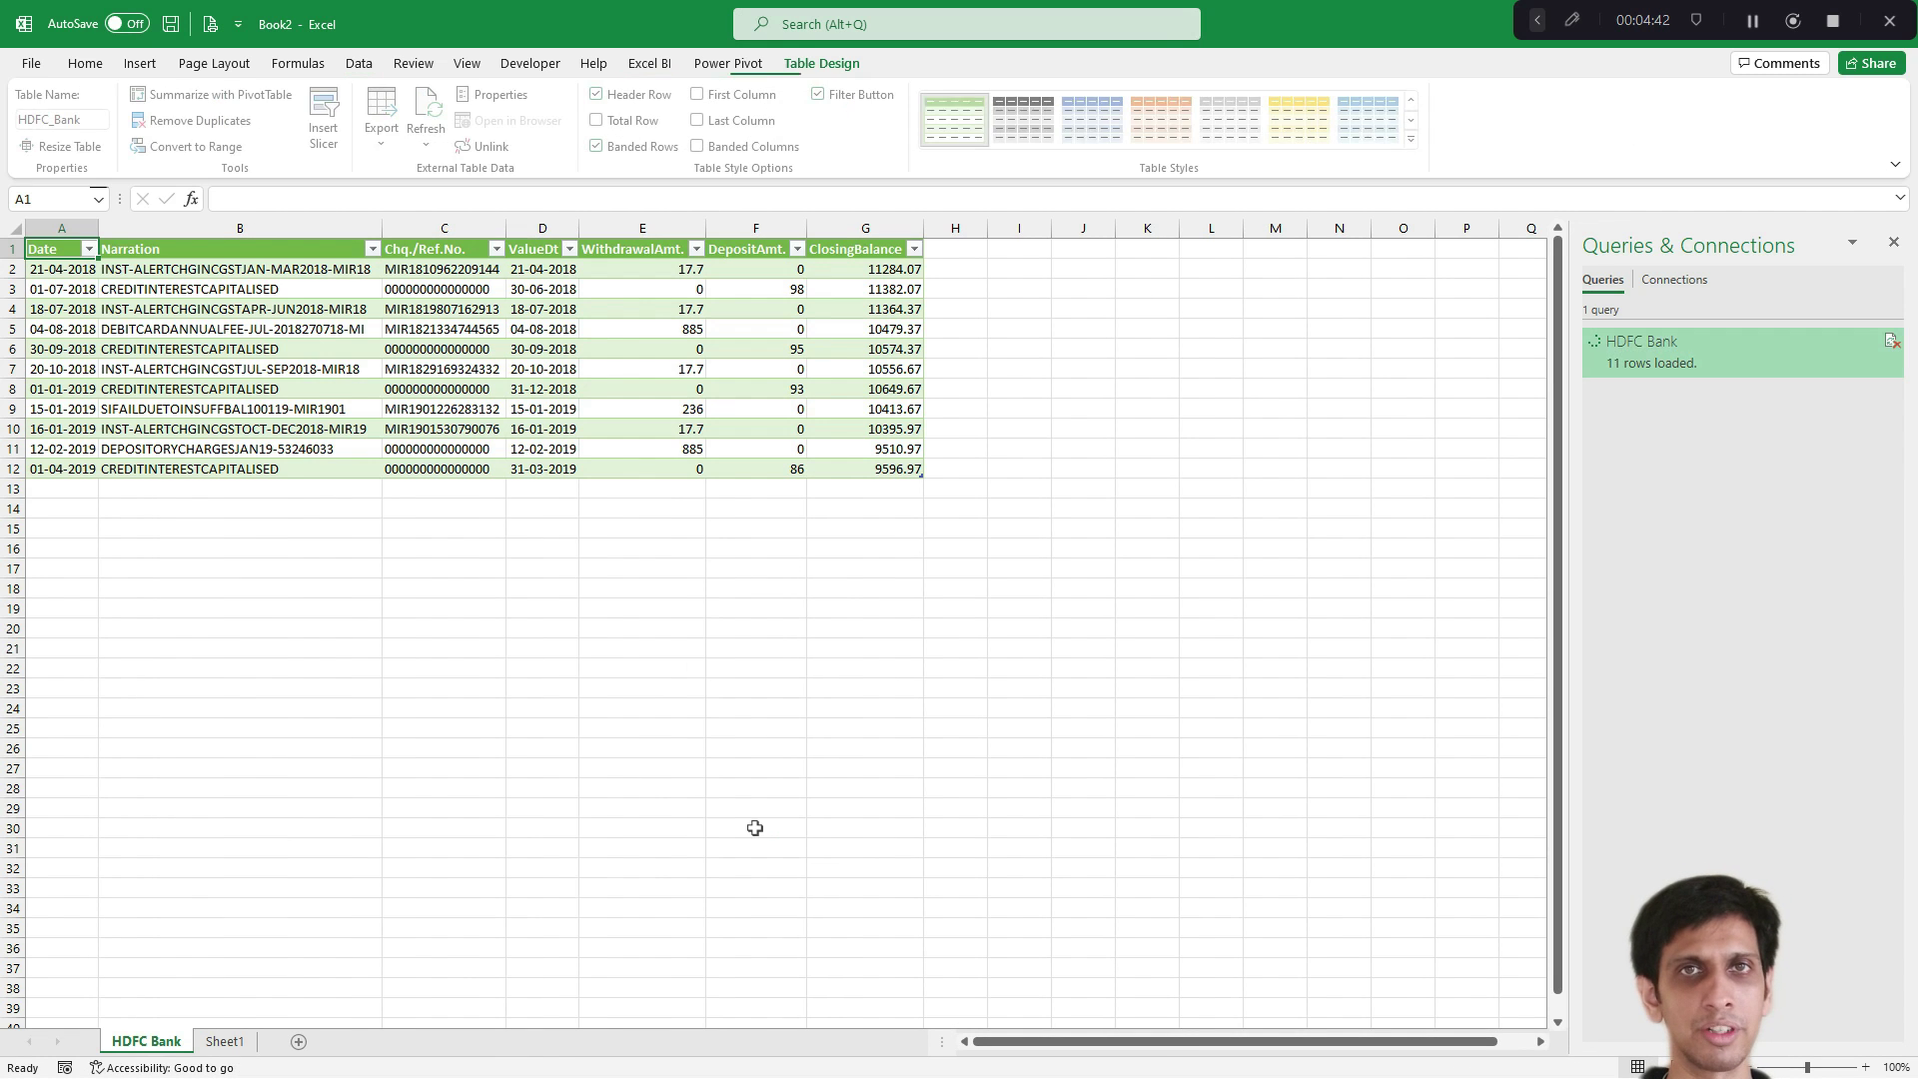
left_click(285, 395)
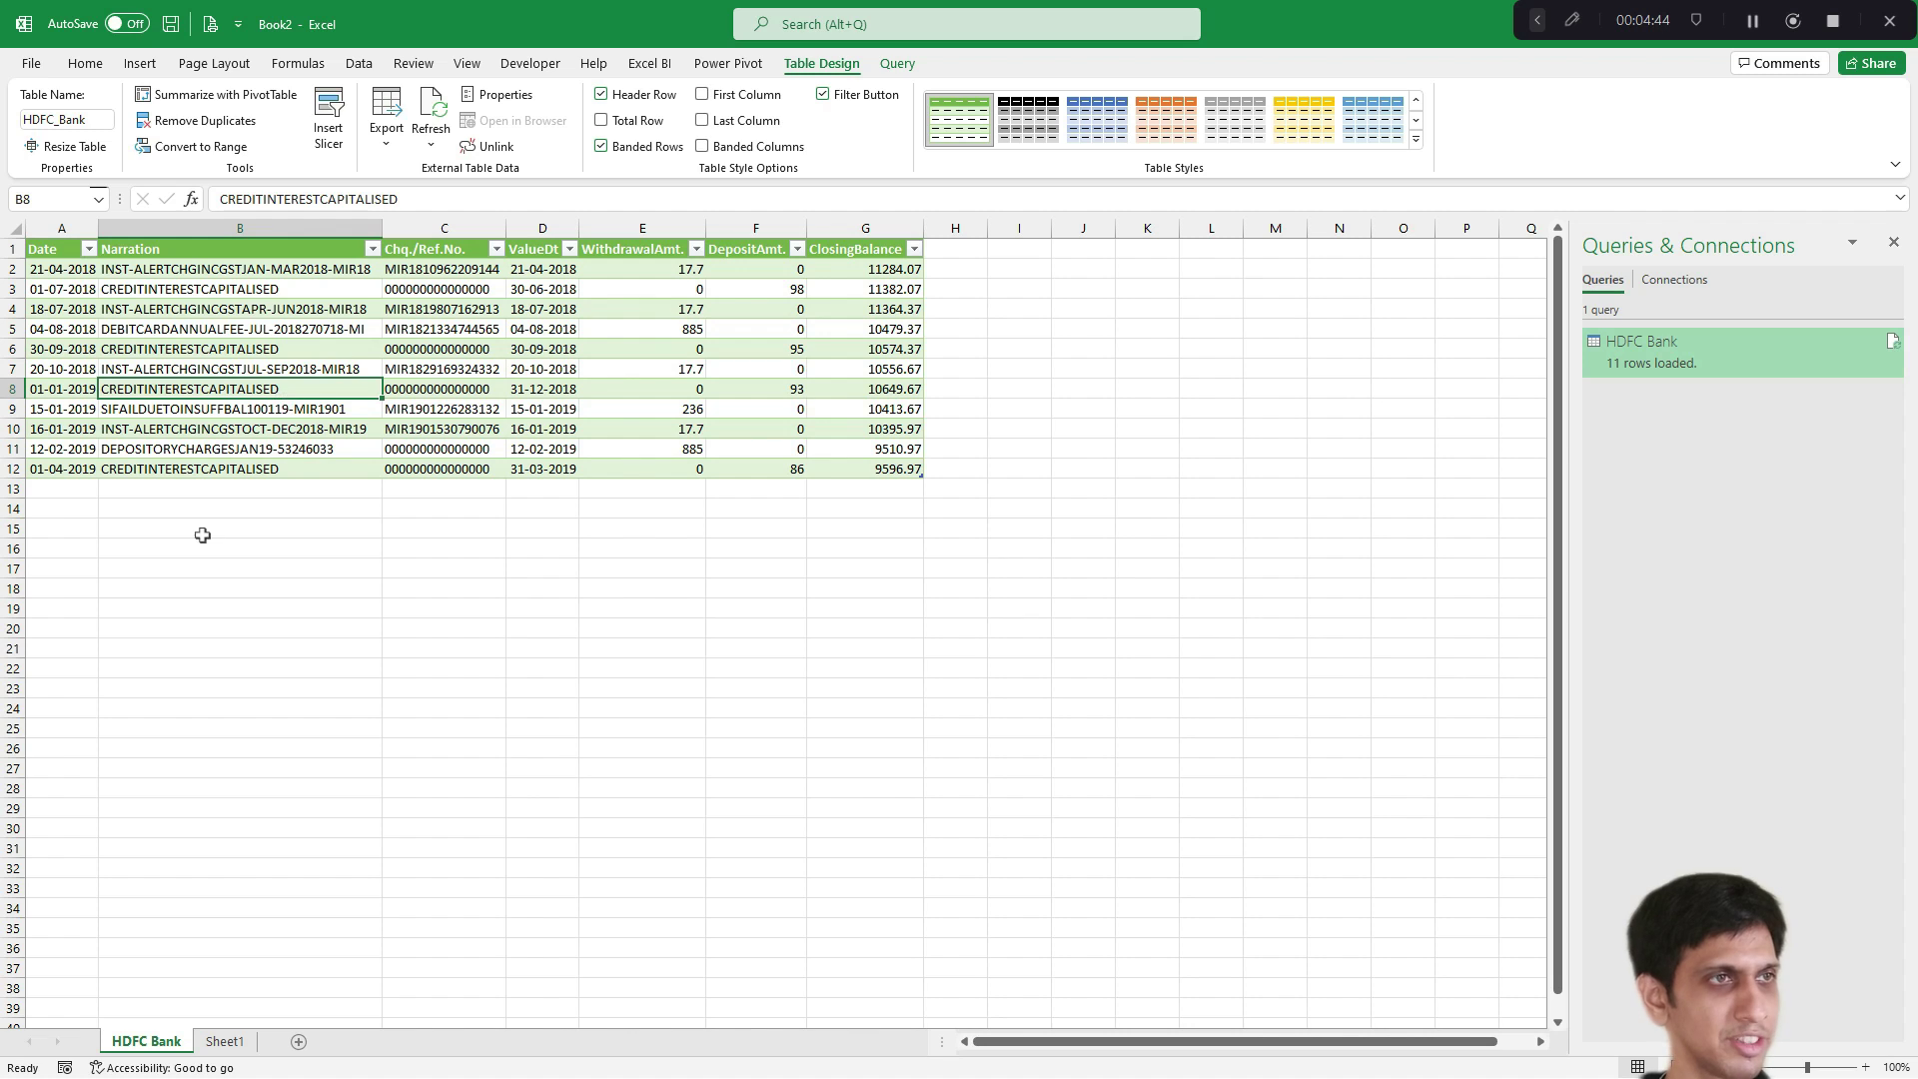
left_click(228, 296)
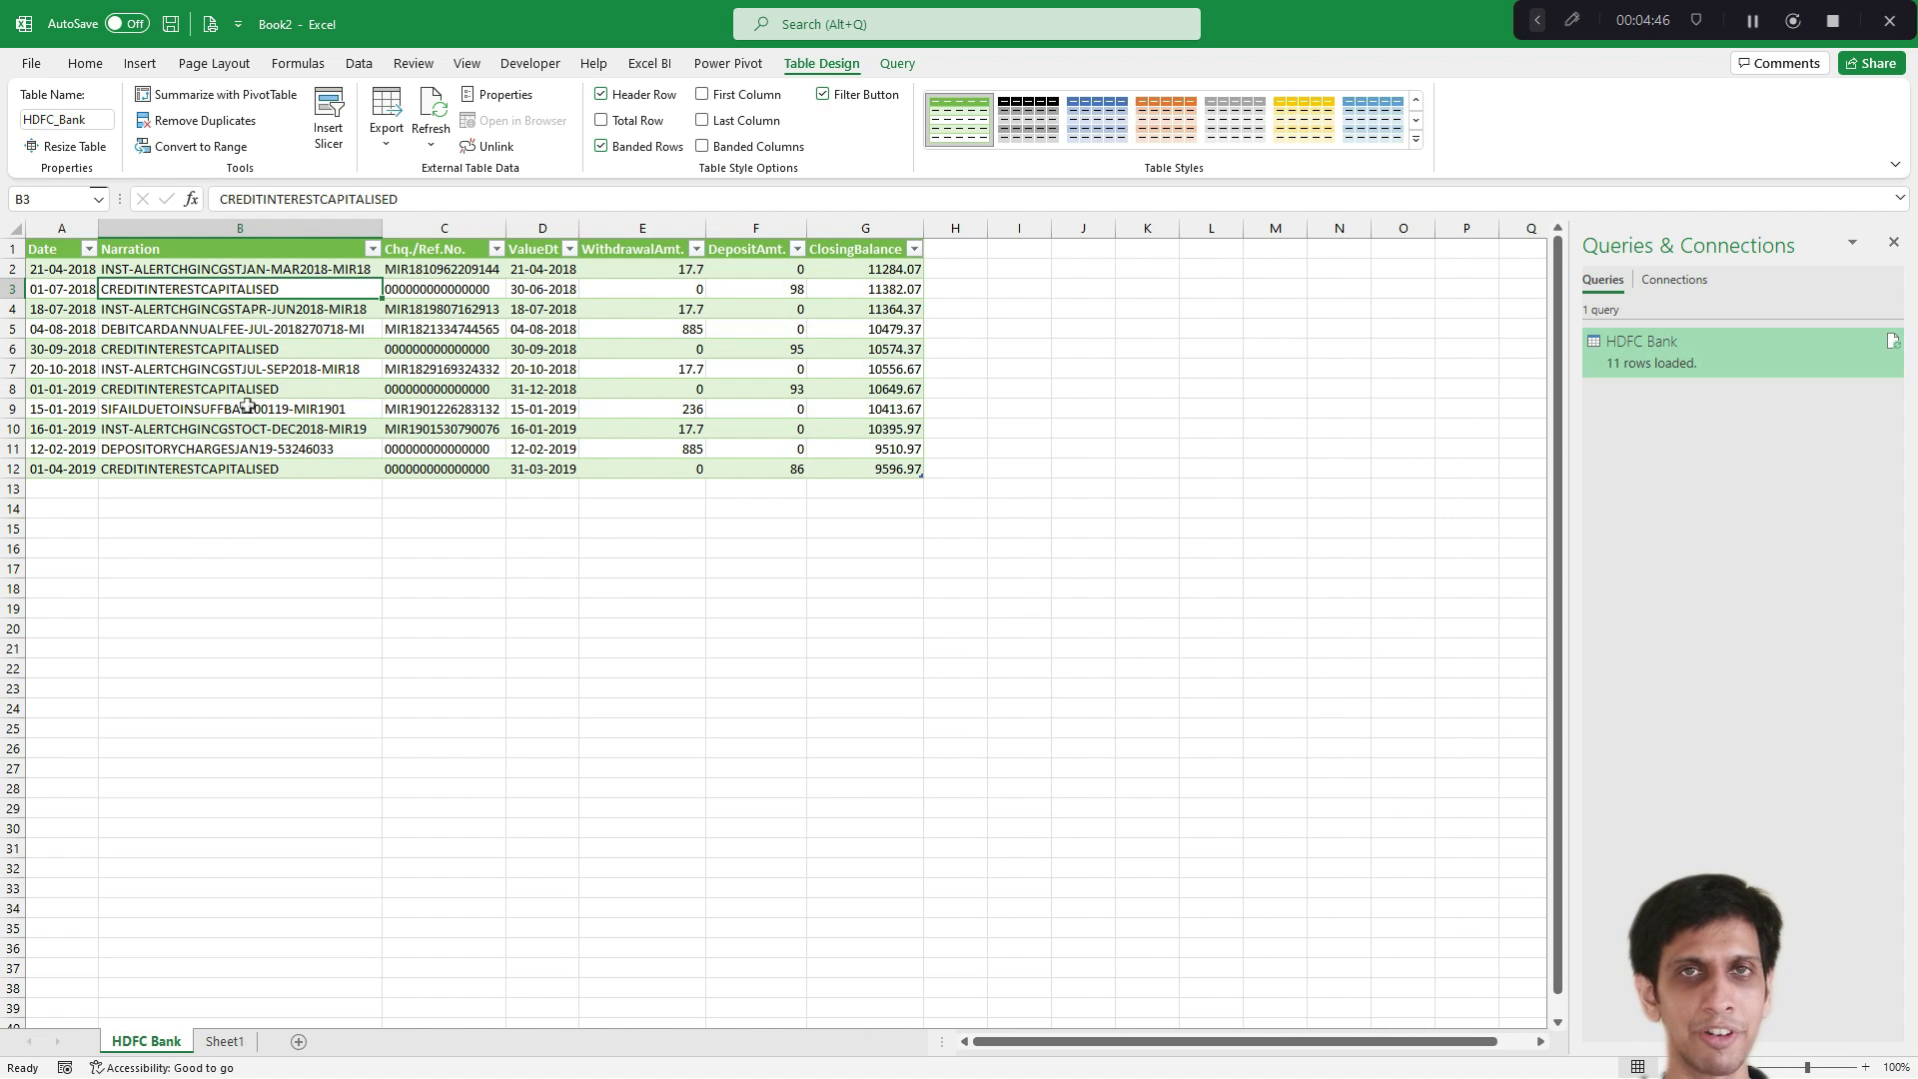